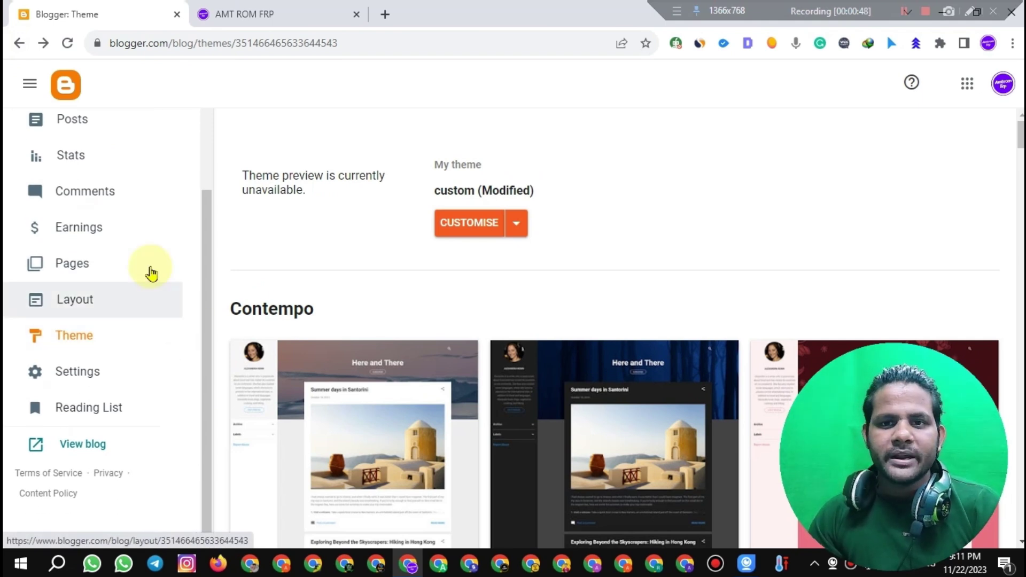
Look over the home page of the AMT ROM FRP blog, including its ads and top stories
{"action": "left_click", "coordinate": [302, 9]}
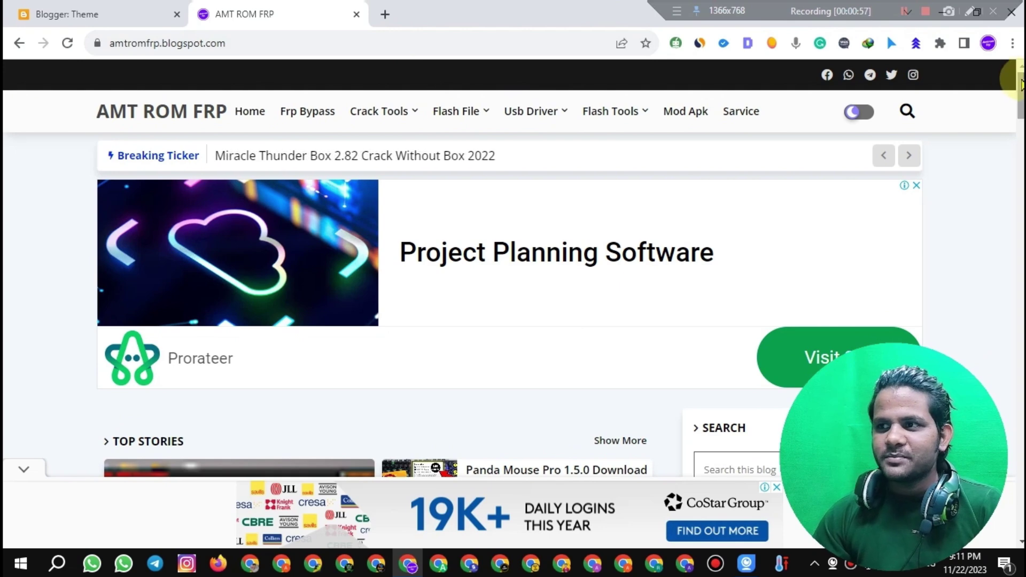
{"action": "left_click_drag", "start_coordinate": [1018, 98], "coordinate": [1018, 134]}
{"action": "scroll", "coordinate": [914, 138], "scroll_direction": "up", "scroll_amount": 4}
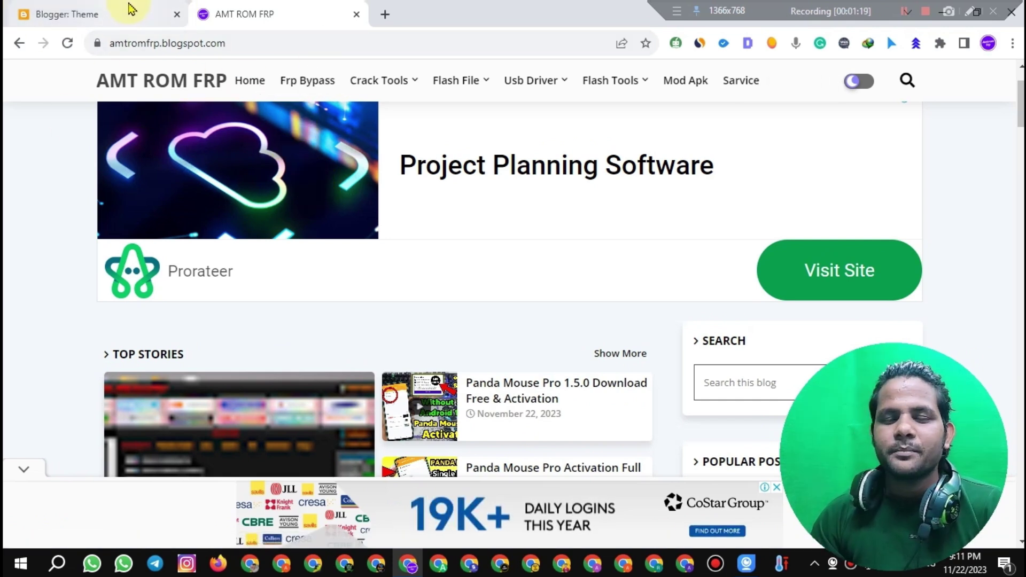
{"action": "left_click", "coordinate": [130, 9]}
{"action": "left_click", "coordinate": [265, 13]}
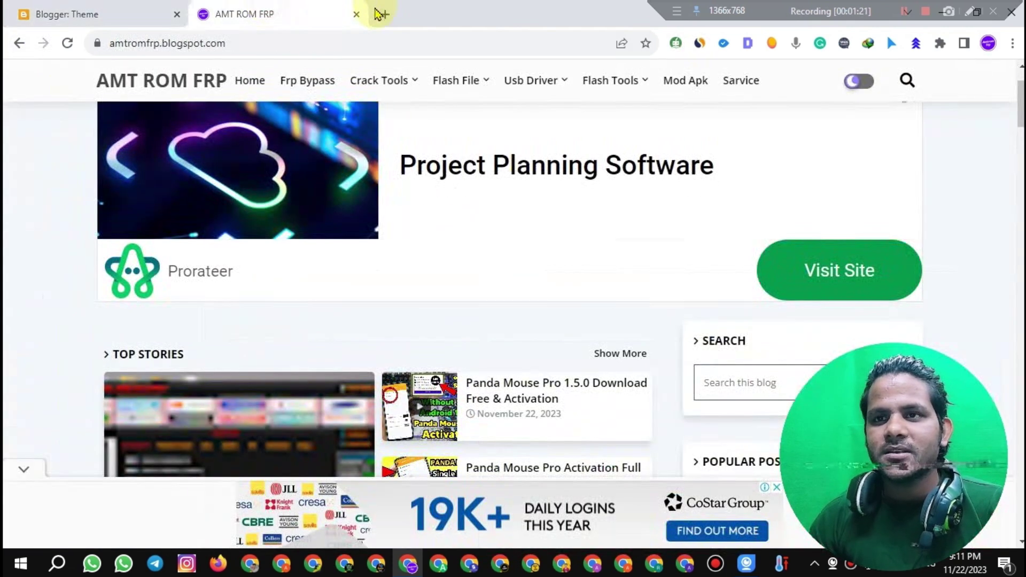
Open Google AdSense in a new browser tab placed between the Blogger tab and the AMT ROM FRP blog tab
{"action": "left_click", "coordinate": [382, 14]}
{"action": "left_click", "coordinate": [279, 70]}
{"action": "left_click_drag", "start_coordinate": [266, 13], "coordinate": [443, 8]}
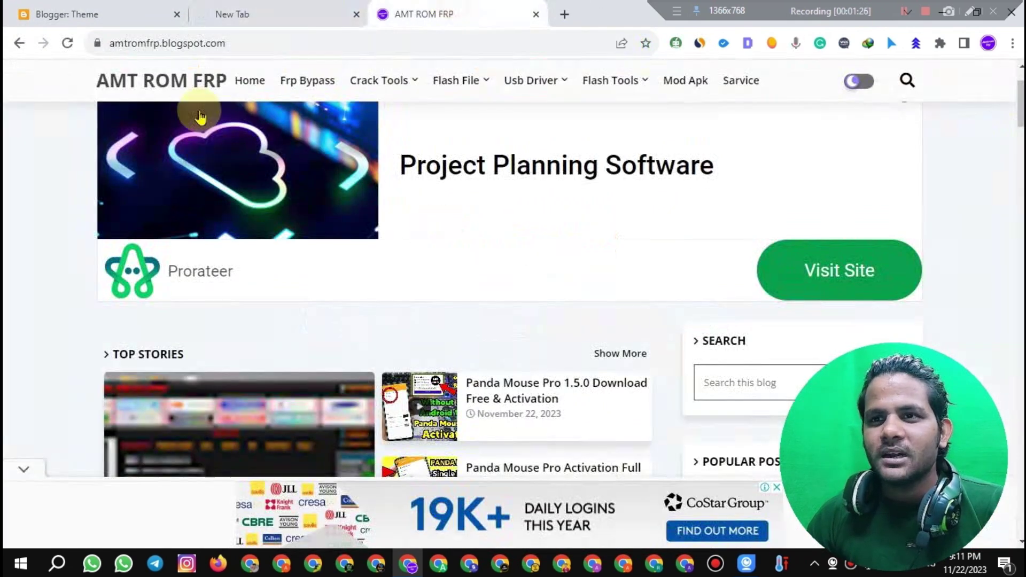
{"action": "scroll", "coordinate": [1018, 163], "scroll_direction": "down", "scroll_amount": 1}
{"action": "mouse_move", "coordinate": [1020, 106]}
{"action": "left_mouse_down"}
{"action": "mouse_move", "coordinate": [1022, 452]}
{"action": "mouse_move", "coordinate": [1021, 122]}
{"action": "left_mouse_up"}
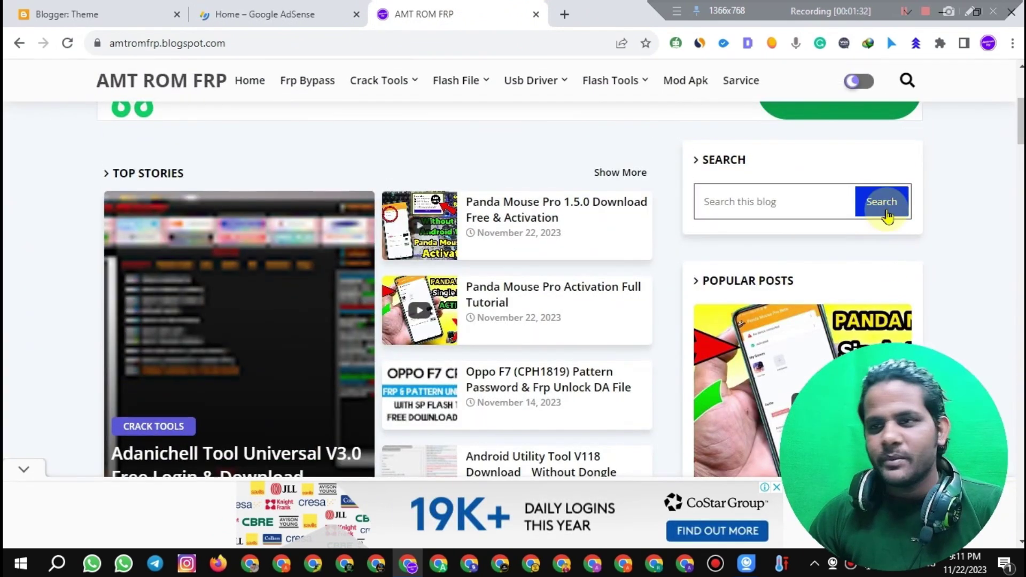
Review the estimated earnings, balance and performance overview on the Google AdSense home page
{"action": "mouse_move", "coordinate": [315, 8]}
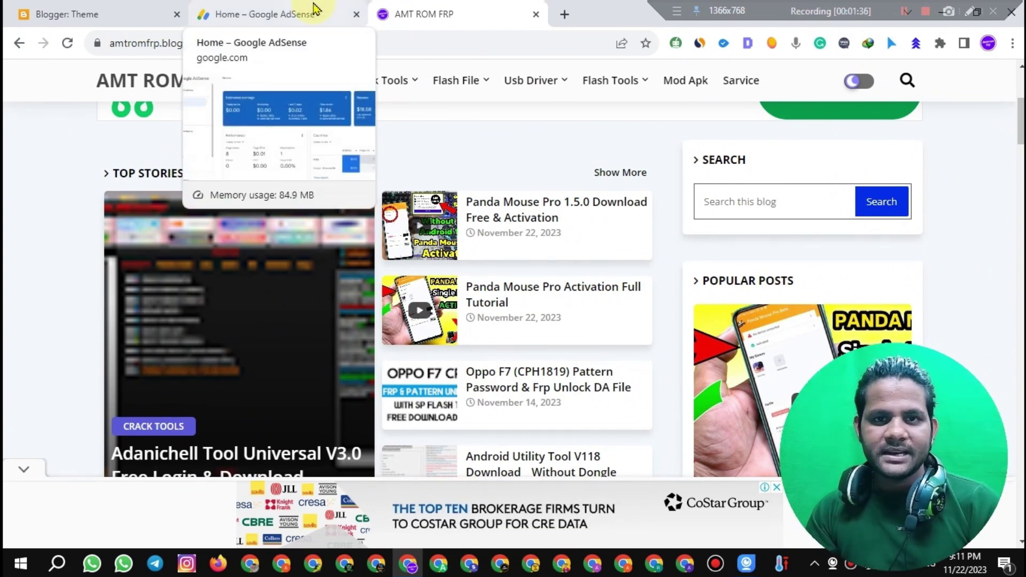
{"action": "left_click", "coordinate": [315, 8]}
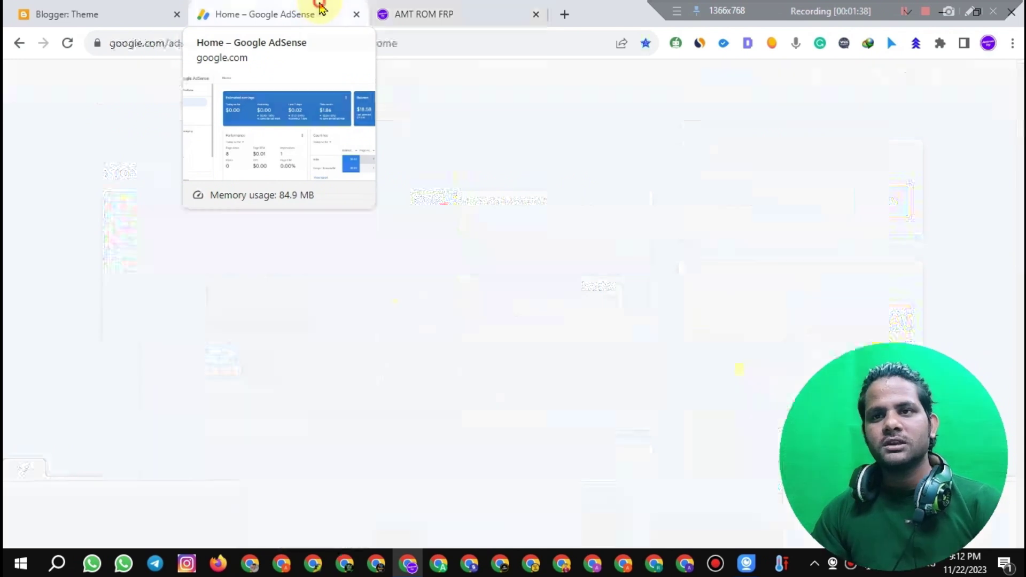
{"action": "scroll", "coordinate": [629, 321], "scroll_direction": "down", "scroll_amount": 1}
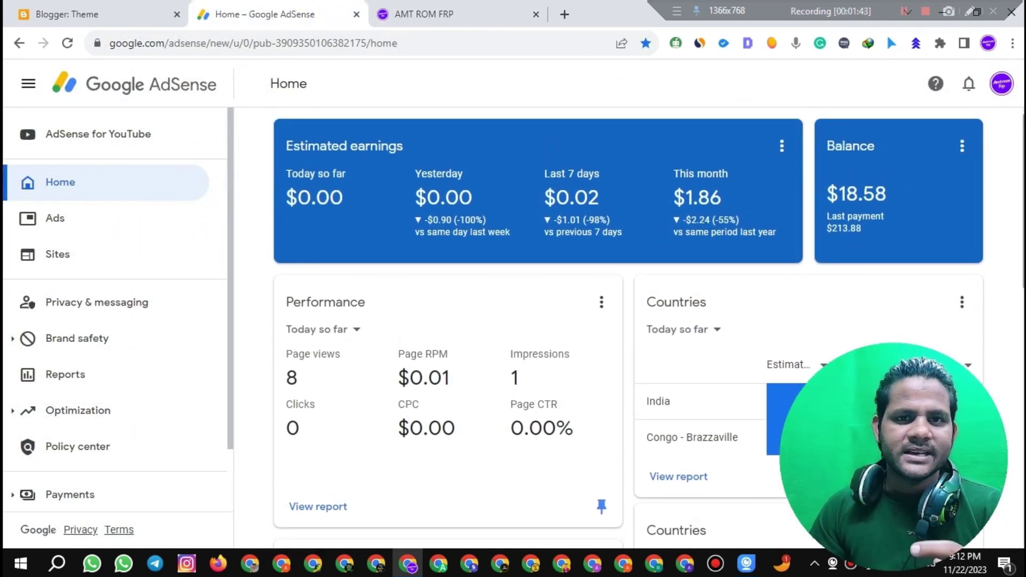
{"action": "scroll", "coordinate": [629, 321], "scroll_direction": "up", "scroll_amount": 1}
{"action": "scroll", "coordinate": [628, 321], "scroll_direction": "up", "scroll_amount": 1}
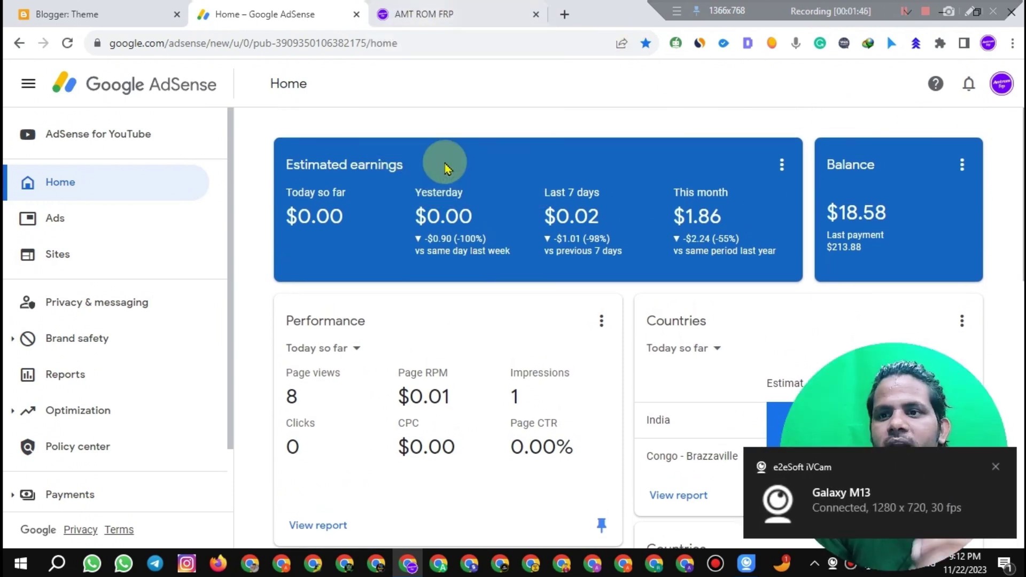
{"action": "left_click", "coordinate": [104, 8]}
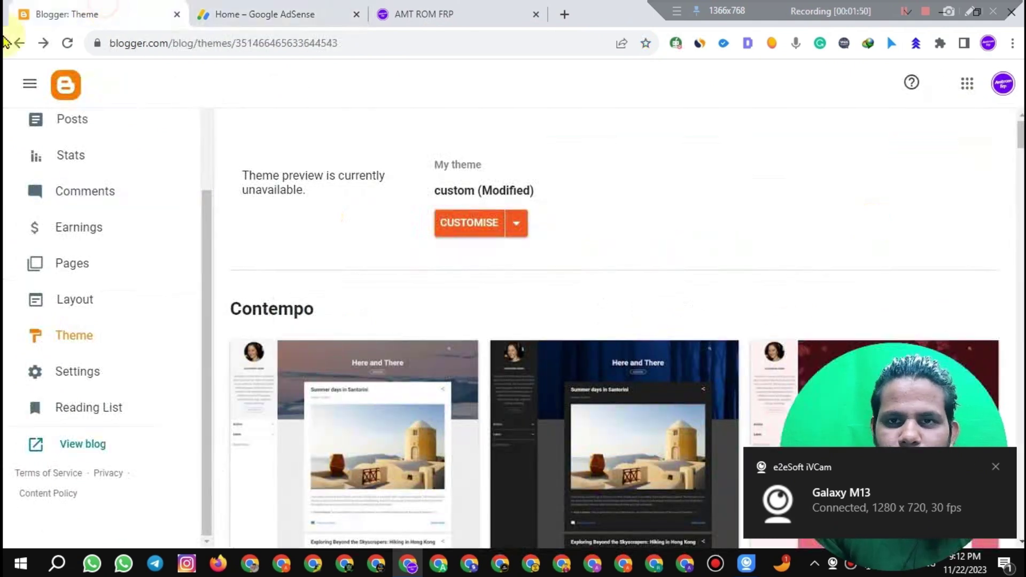
{"action": "left_click", "coordinate": [474, 8]}
{"action": "left_click", "coordinate": [342, 9]}
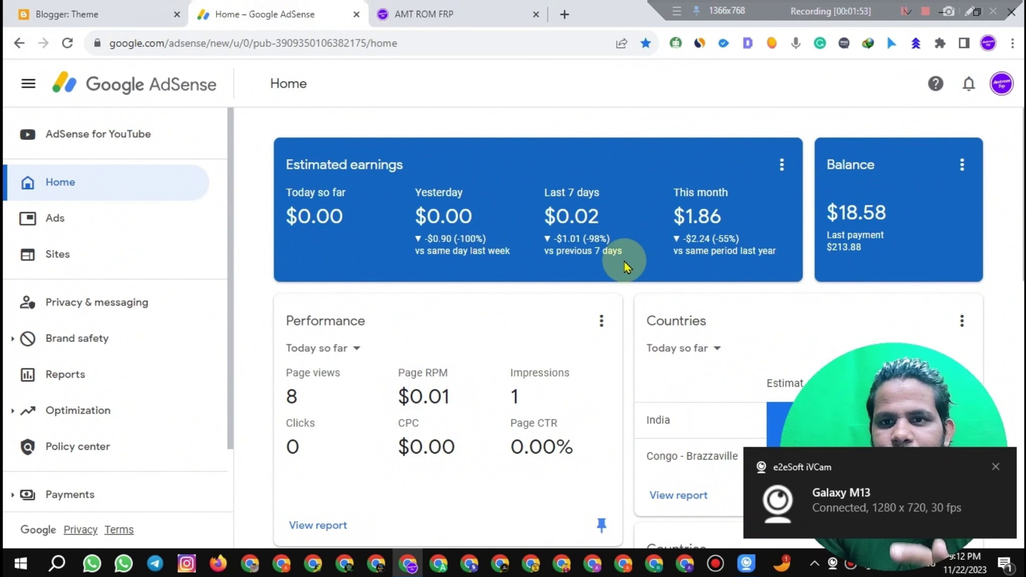
{"action": "left_click", "coordinate": [997, 467]}
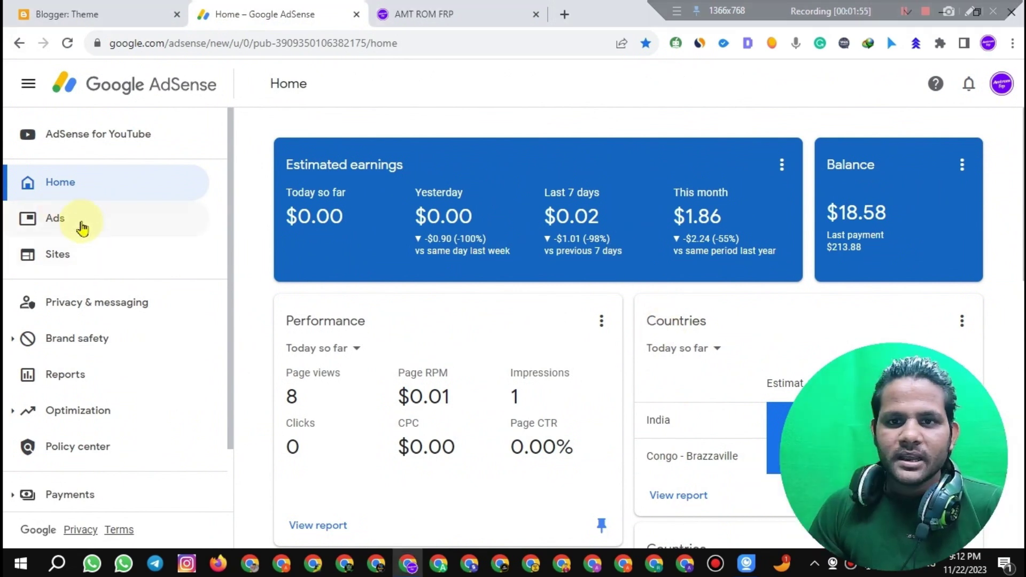
{"action": "left_click", "coordinate": [79, 222]}
{"action": "left_click_drag", "start_coordinate": [974, 353], "coordinate": [1008, 109]}
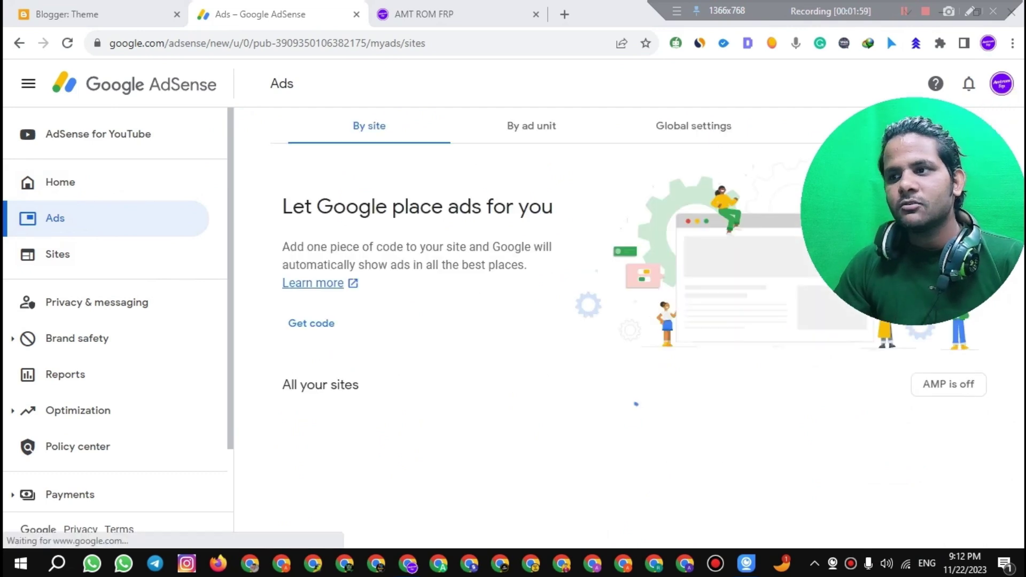
{"action": "left_click", "coordinate": [851, 428]}
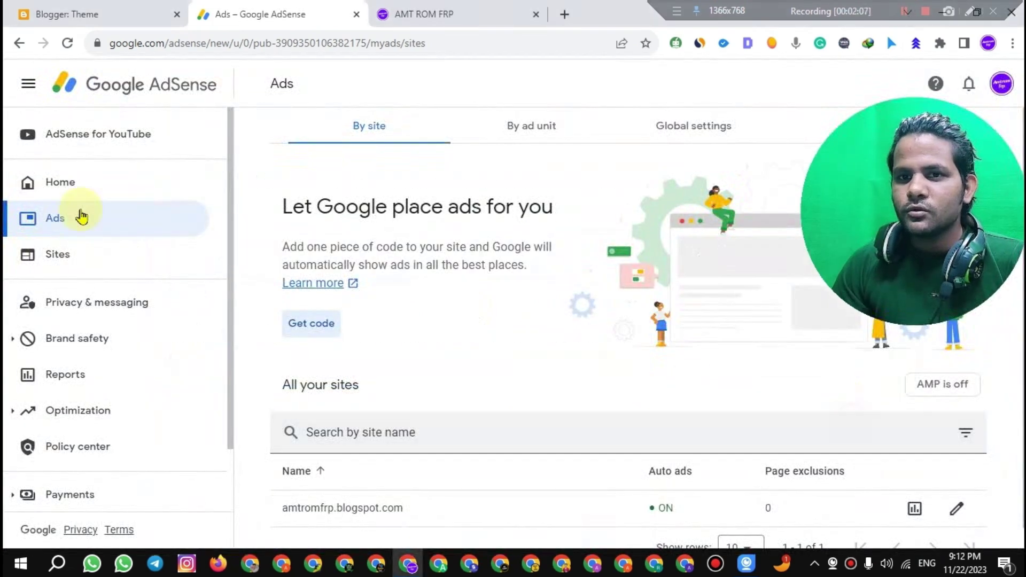
{"action": "left_click", "coordinate": [88, 180]}
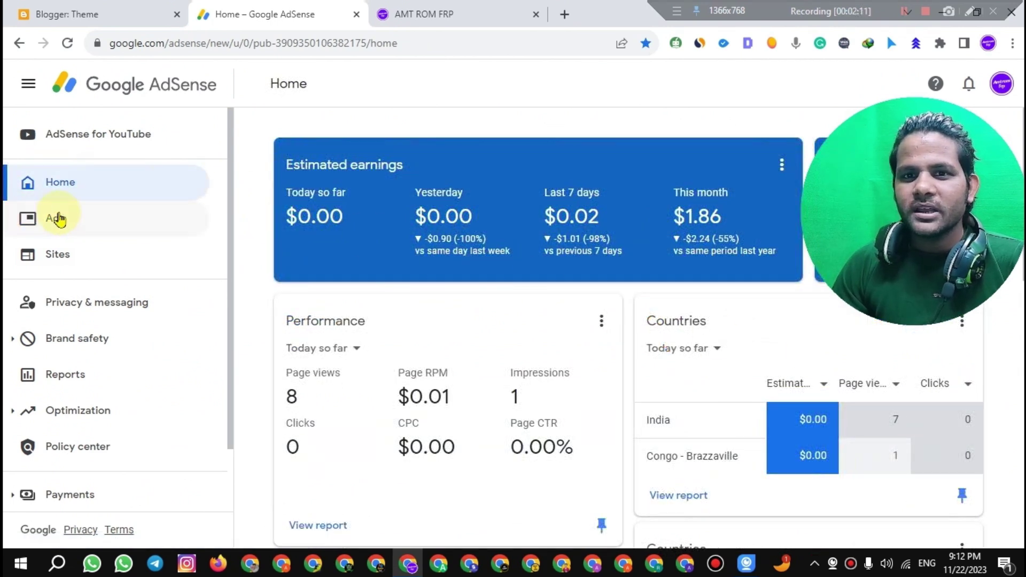
Copy the AdSense auto ads code for the site from the Ads section and close the code dialog
{"action": "left_click", "coordinate": [107, 220]}
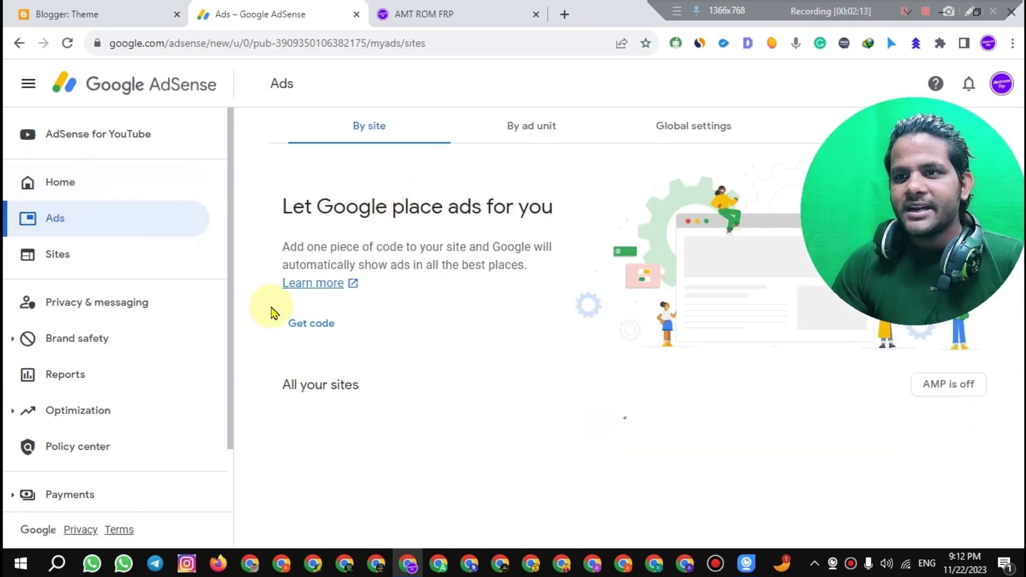
{"action": "left_click", "coordinate": [328, 339]}
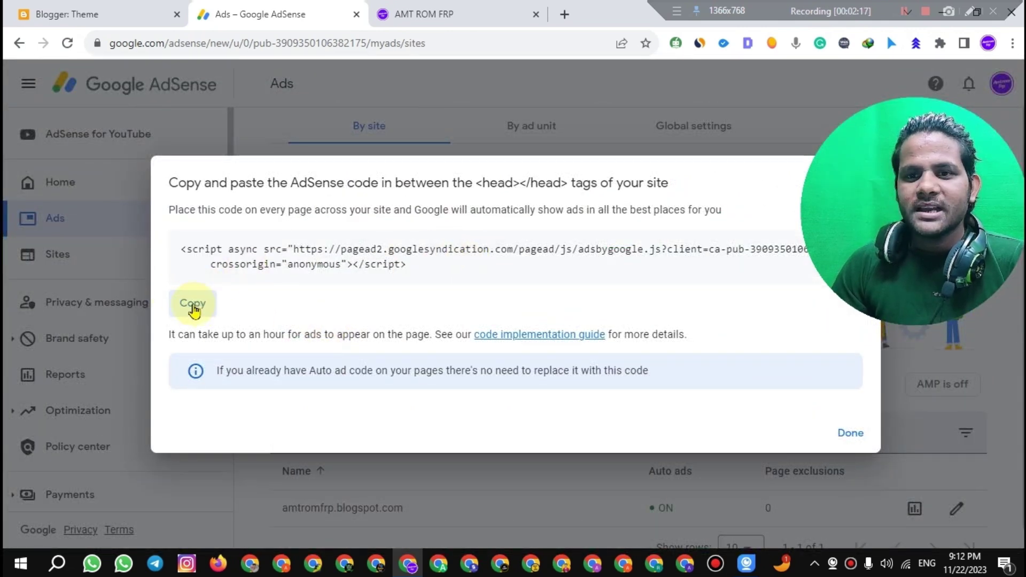
{"action": "left_click", "coordinate": [193, 309]}
{"action": "left_click_drag", "start_coordinate": [668, 183], "coordinate": [163, 185]}
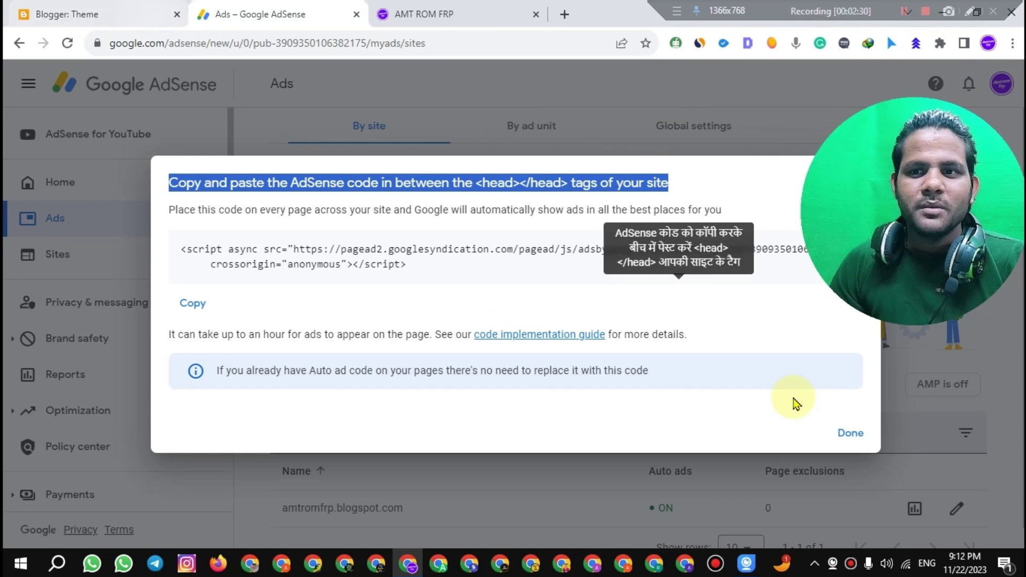
{"action": "left_click", "coordinate": [852, 433]}
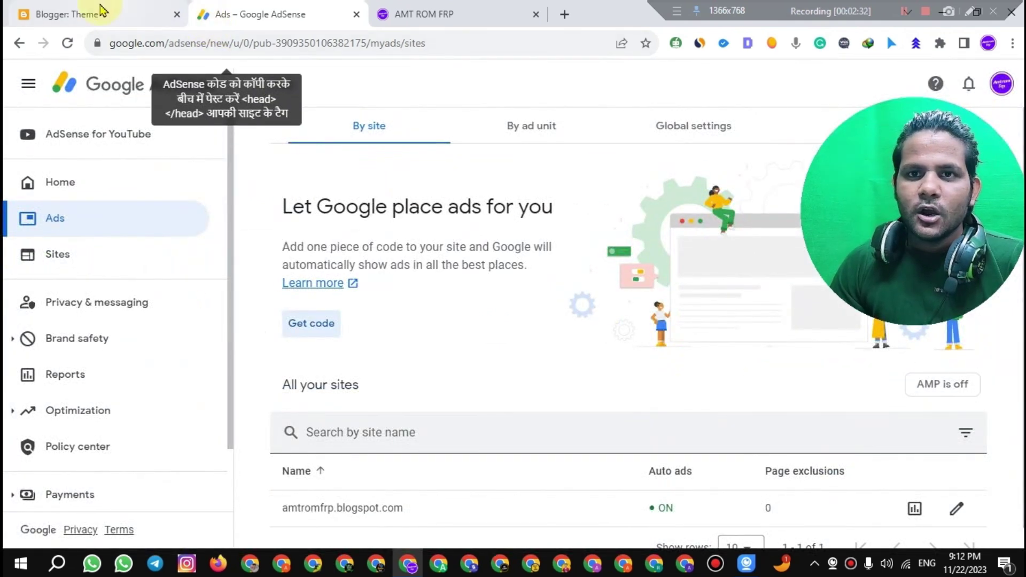
Switch to Blogger and open the blog's custom theme for HTML editing
{"action": "left_click", "coordinate": [122, 20]}
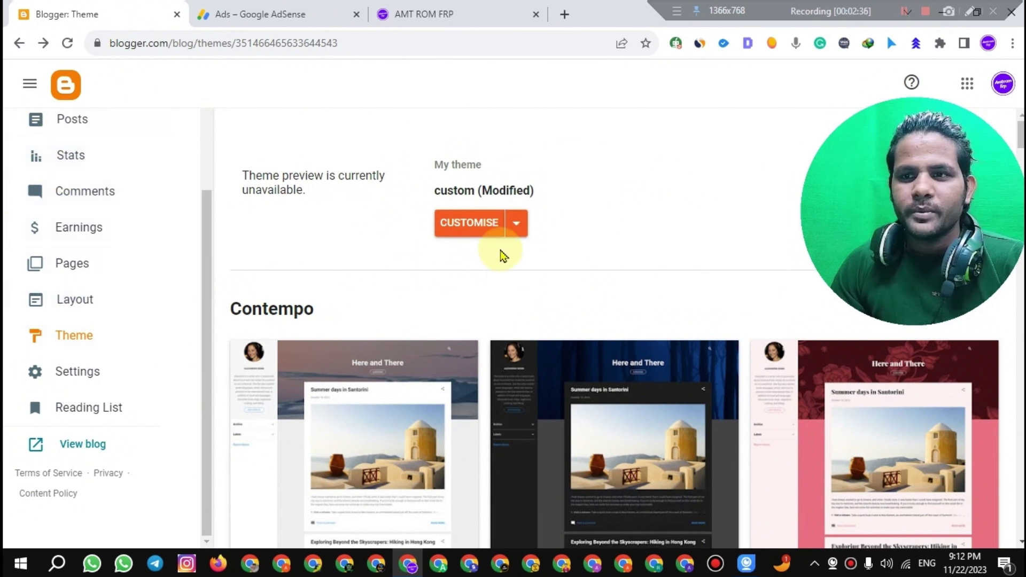
{"action": "left_click", "coordinate": [83, 335]}
{"action": "left_click", "coordinate": [517, 228]}
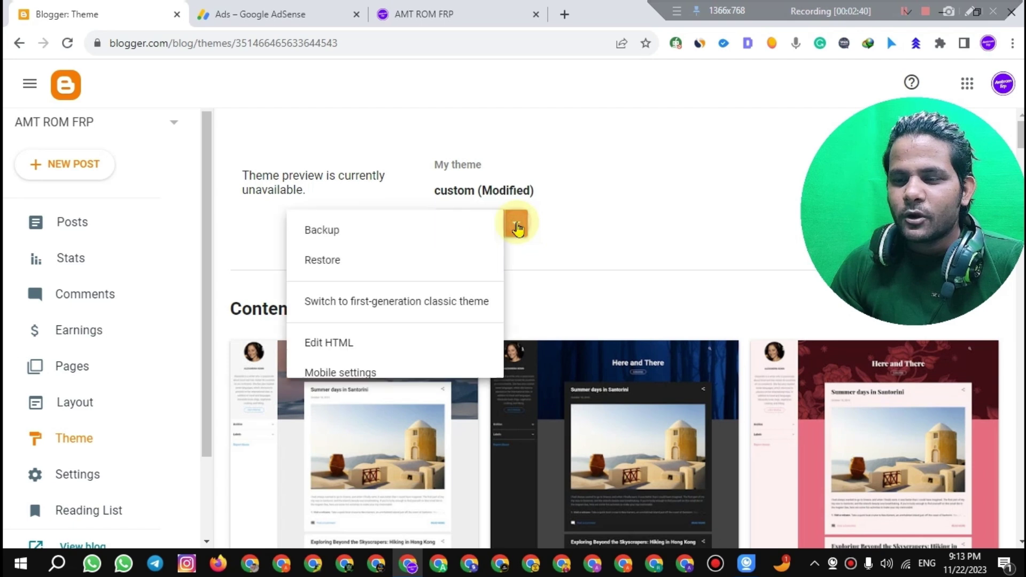
{"action": "left_click", "coordinate": [354, 348]}
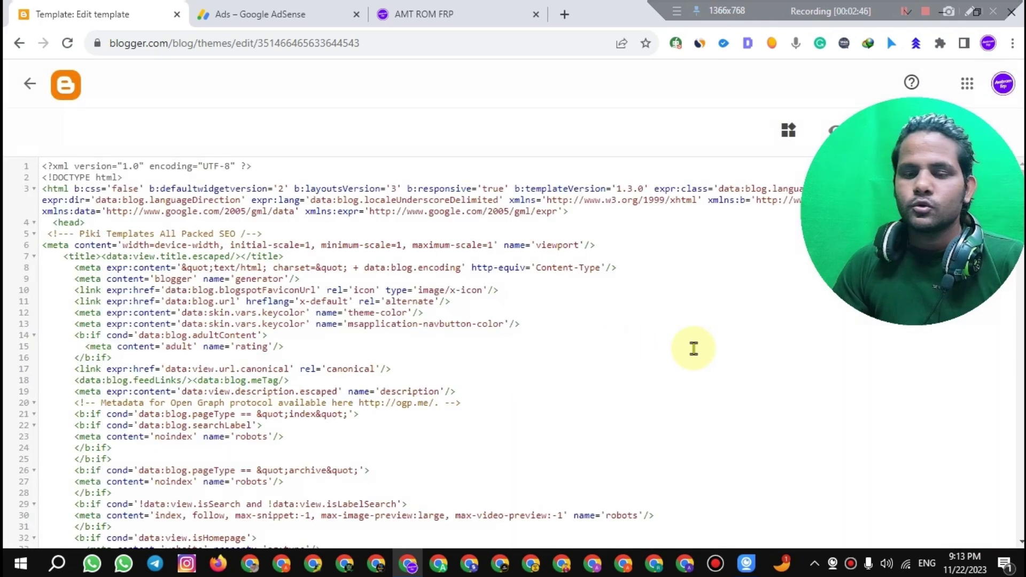
Paste the copied AdSense script on a new line directly after the opening <head> tag of the theme HTML
{"action": "left_click", "coordinate": [104, 225]}
{"action": "key", "text": "Return"}
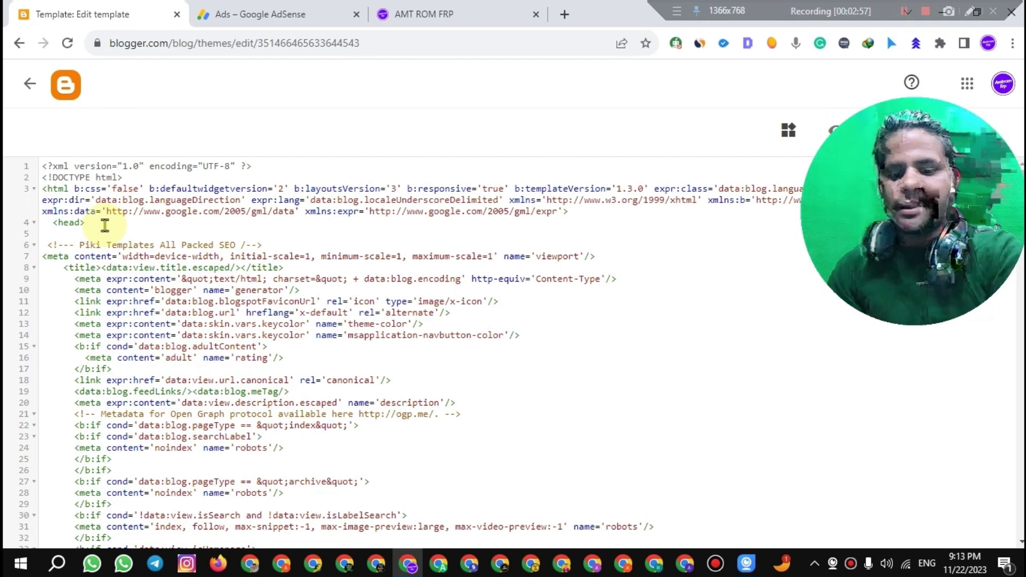
{"action": "key", "text": "ctrl+v"}
{"action": "left_click_drag", "start_coordinate": [671, 233], "coordinate": [162, 233]}
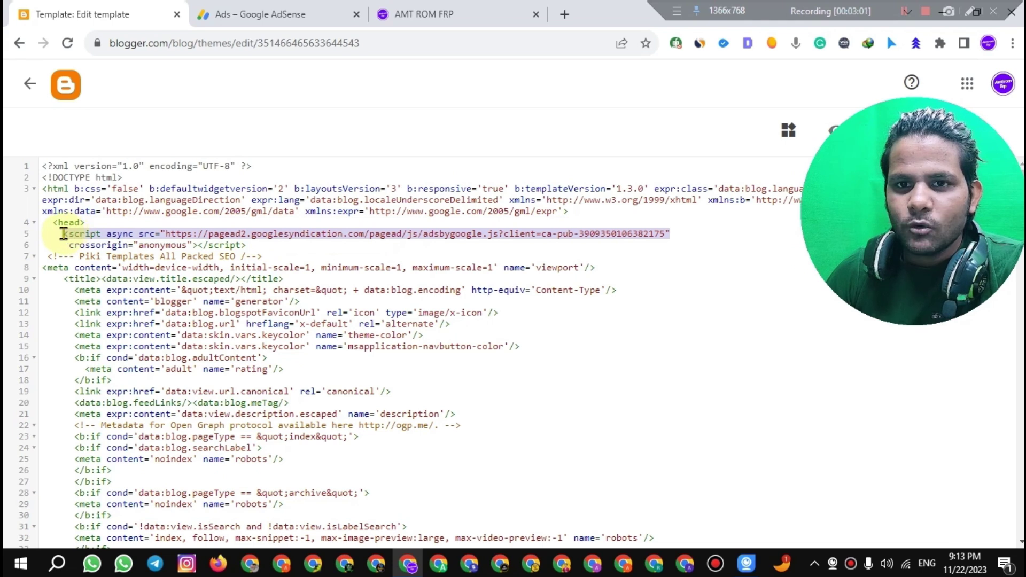
{"action": "left_click_drag", "start_coordinate": [63, 233], "coordinate": [65, 235]}
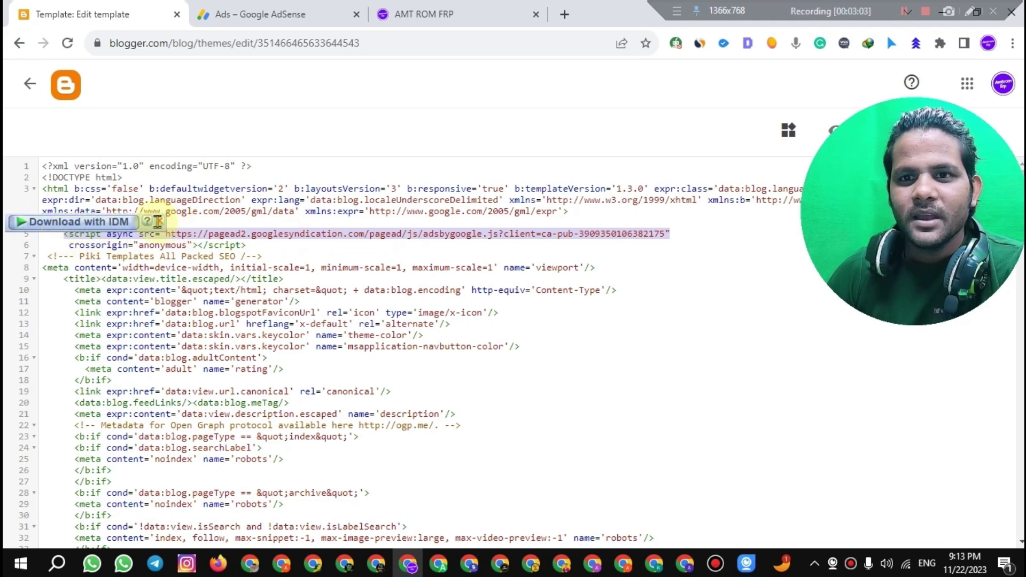
{"action": "left_click", "coordinate": [741, 295]}
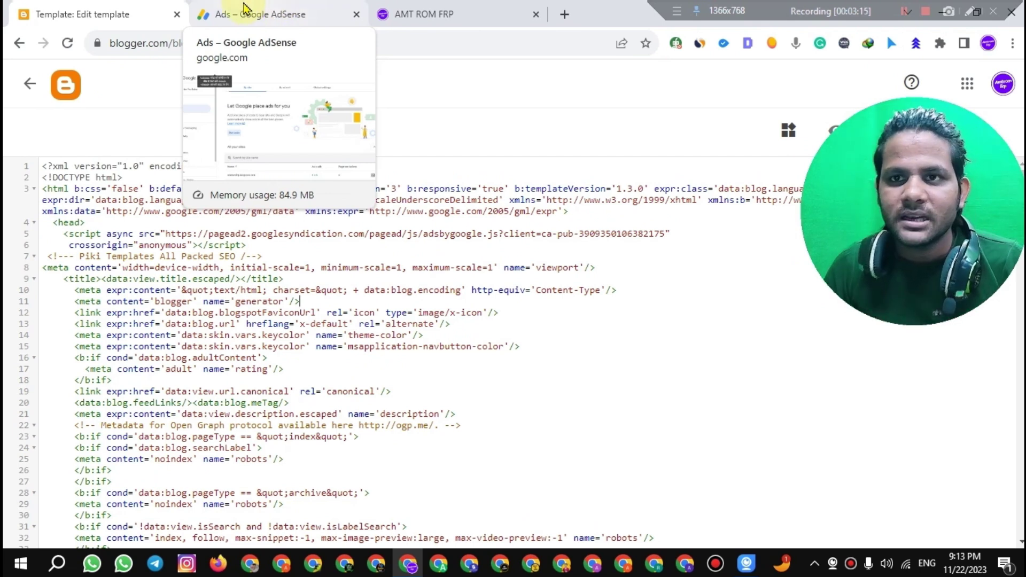
Return to AdSense and switch on Auto ads for AMP with both the In-page ads and Anchor ads formats
{"action": "left_click", "coordinate": [256, 21]}
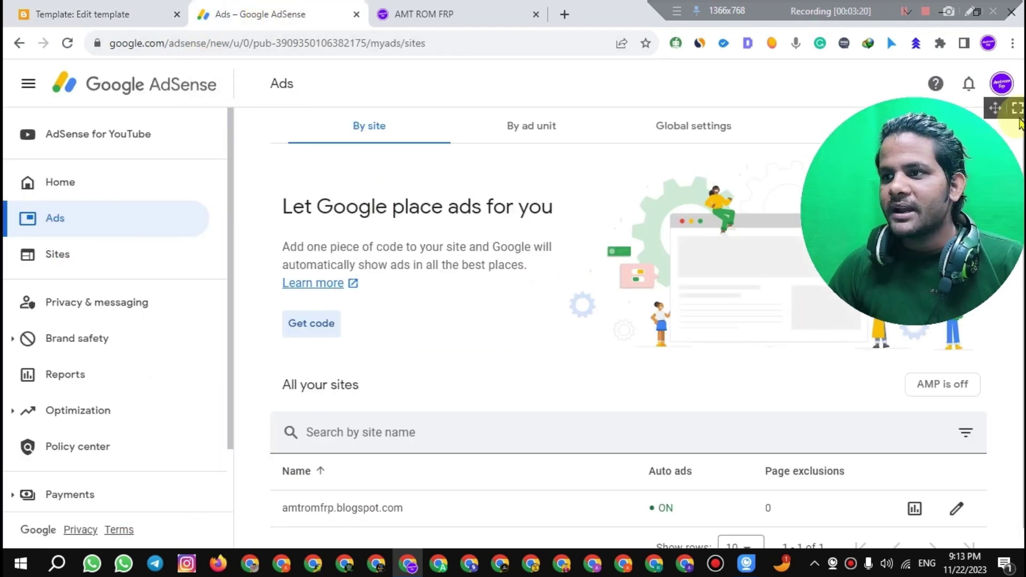
{"action": "left_click_drag", "start_coordinate": [999, 108], "coordinate": [738, 125]}
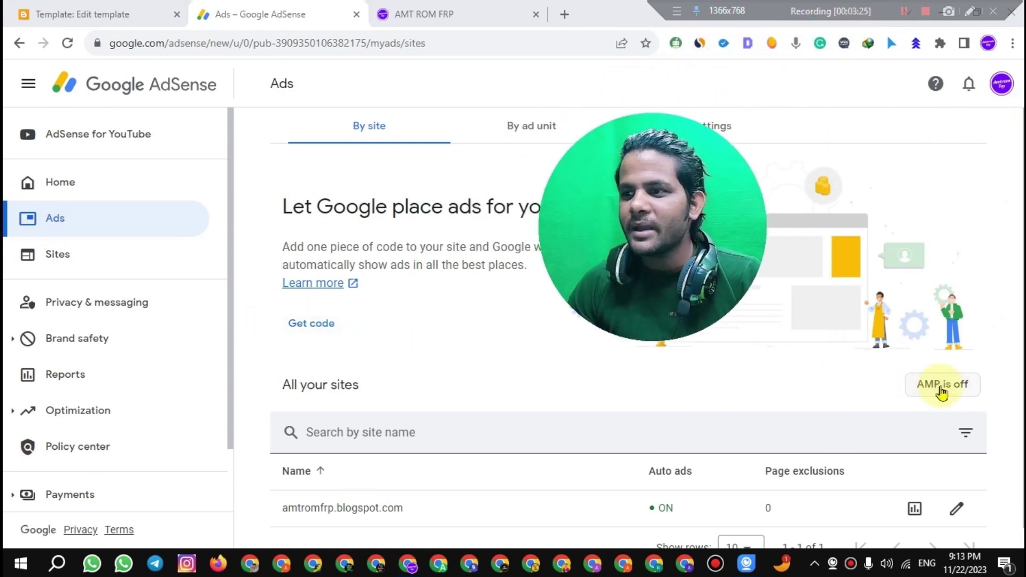
{"action": "left_click", "coordinate": [960, 387]}
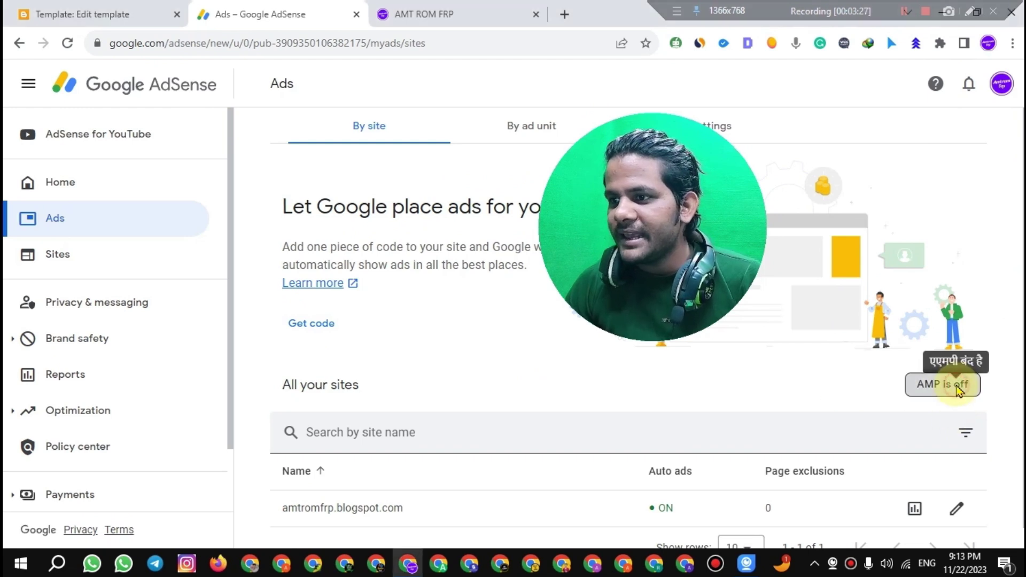
{"action": "left_click_drag", "start_coordinate": [734, 119], "coordinate": [1018, 307]}
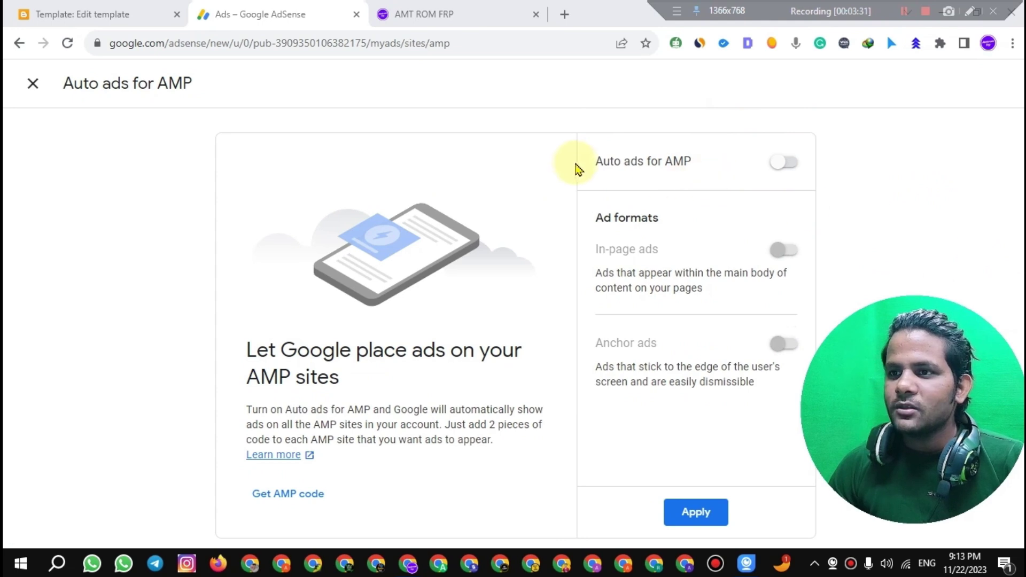
{"action": "left_click", "coordinate": [786, 162]}
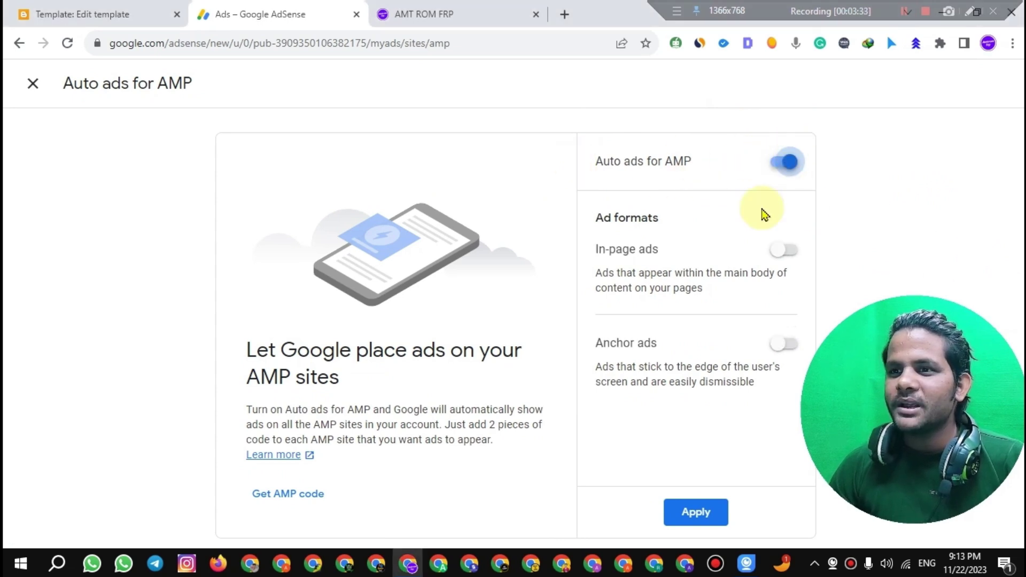
{"action": "left_click", "coordinate": [783, 250]}
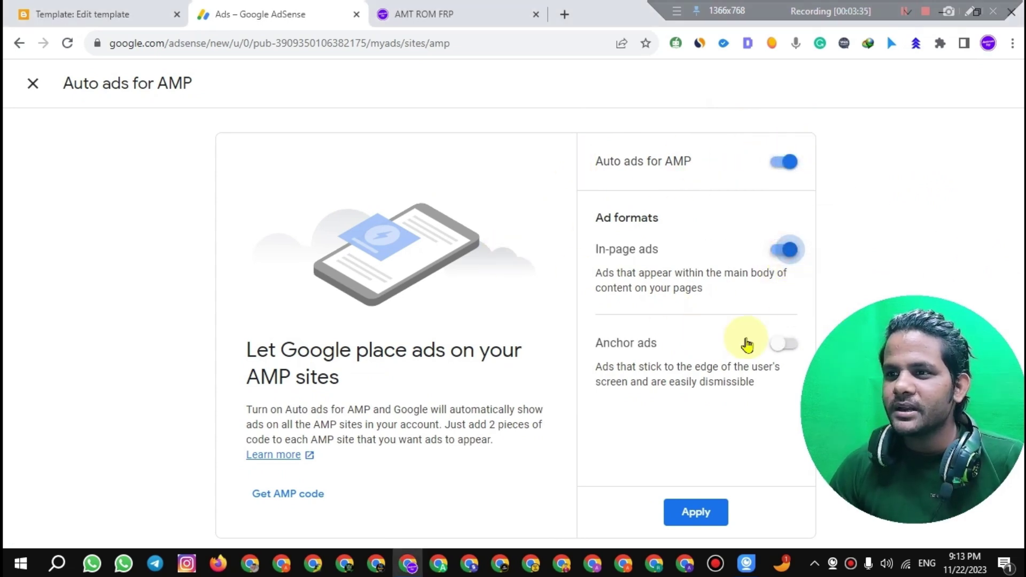
{"action": "left_click", "coordinate": [782, 345]}
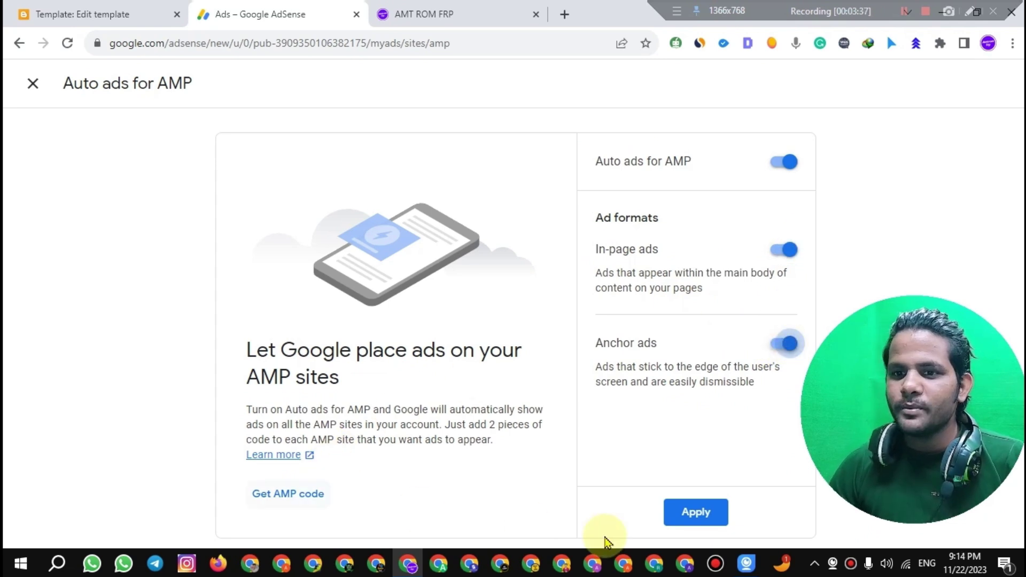
Open the AMP code instructions and copy the Step 1 amp-auto-ads script meant for the head tags
{"action": "left_click", "coordinate": [299, 494]}
{"action": "scroll", "coordinate": [297, 331], "scroll_direction": "down", "scroll_amount": 1}
{"action": "scroll", "coordinate": [288, 325], "scroll_direction": "up", "scroll_amount": 1}
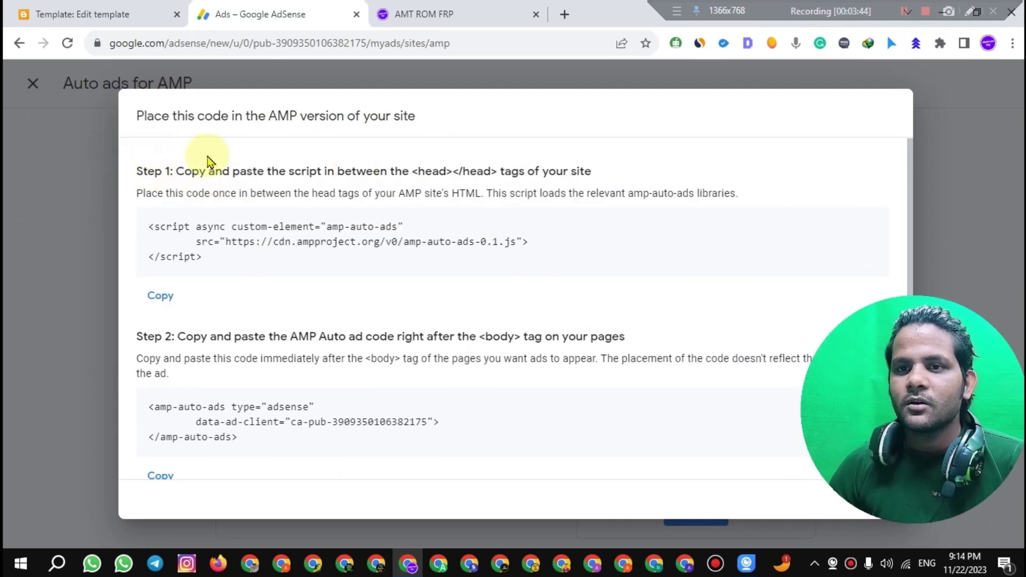
{"action": "left_click", "coordinate": [163, 297]}
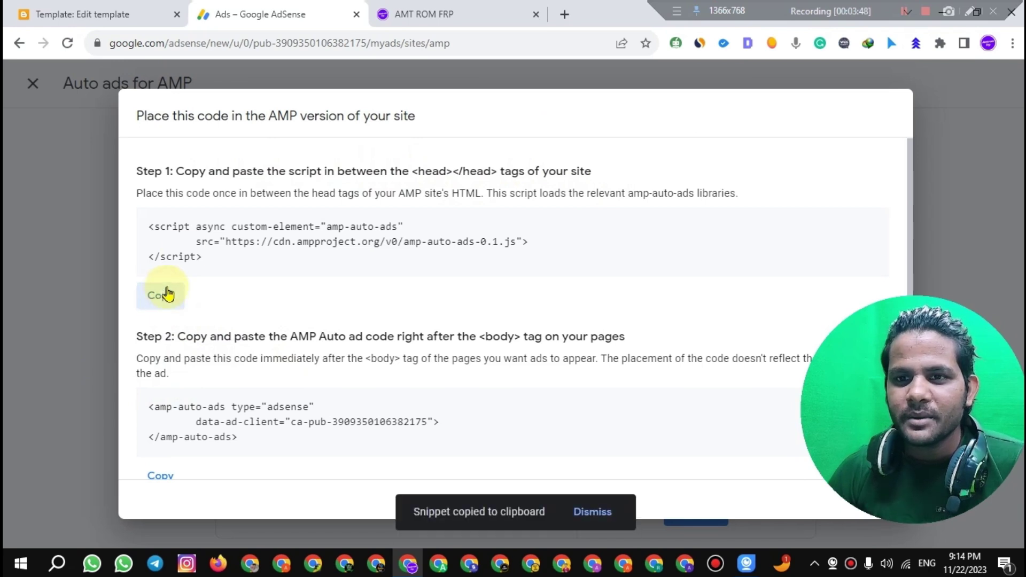
Switch to Blogger and paste the copied amp-auto-ads script on a new line directly after the opening <head> tag
{"action": "left_click", "coordinate": [80, 14]}
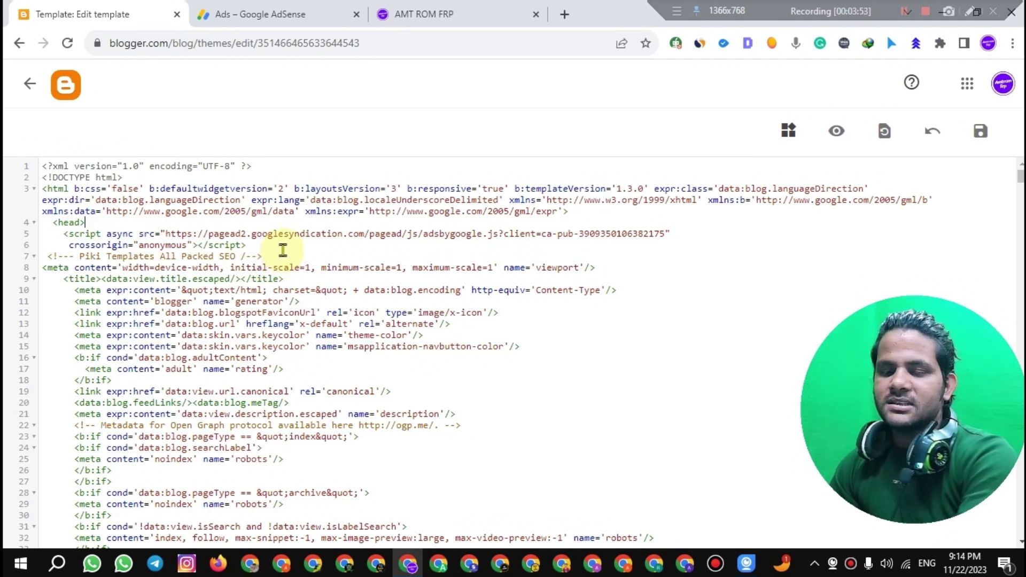
{"action": "key", "text": "Return"}
{"action": "key", "text": "ctrl+v"}
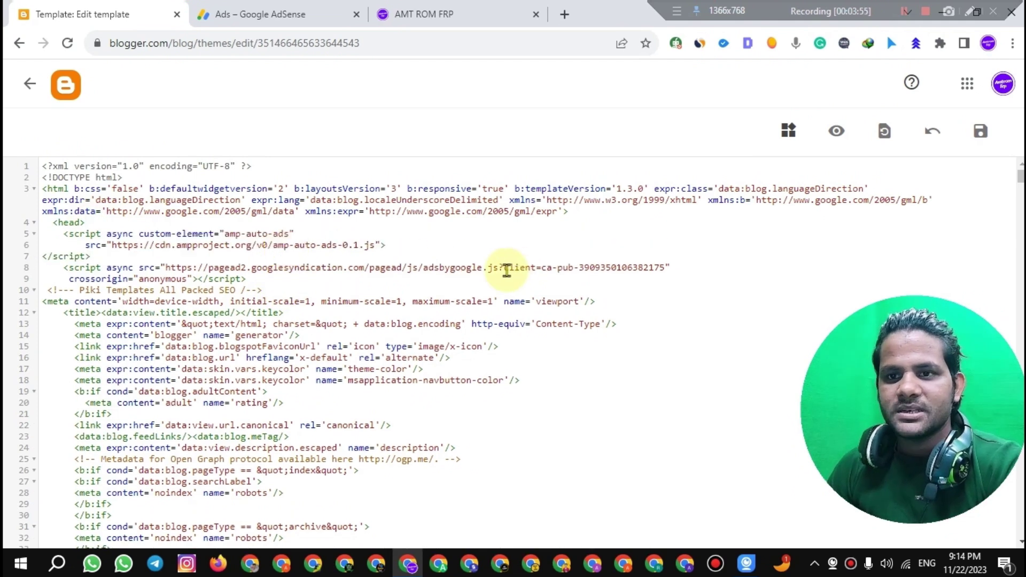
Copy the Step 2 AMP Auto ad code from the AdSense instructions and save the edited theme in Blogger
{"action": "left_click", "coordinate": [299, 10]}
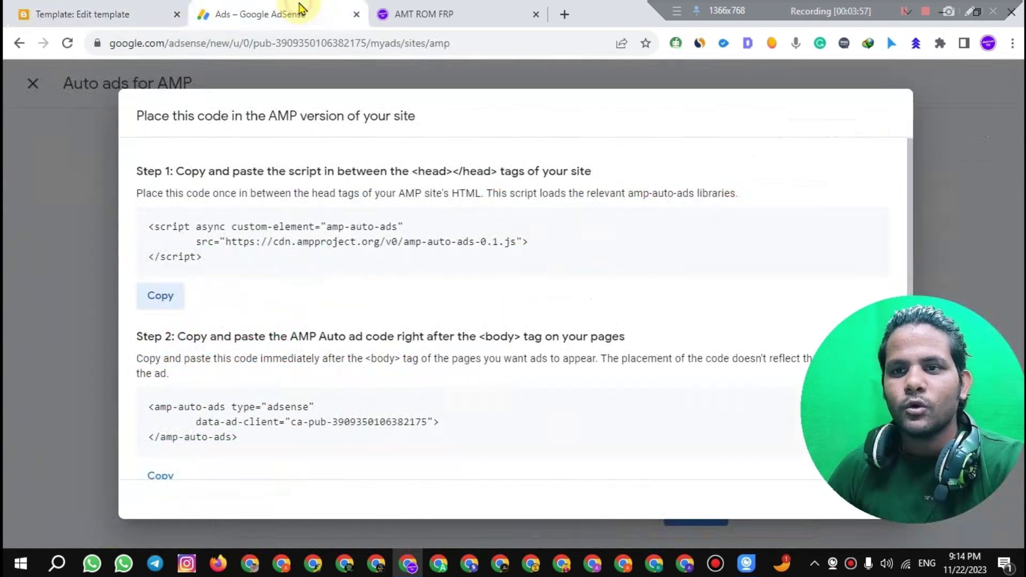
{"action": "scroll", "coordinate": [428, 378], "scroll_direction": "down", "scroll_amount": 1}
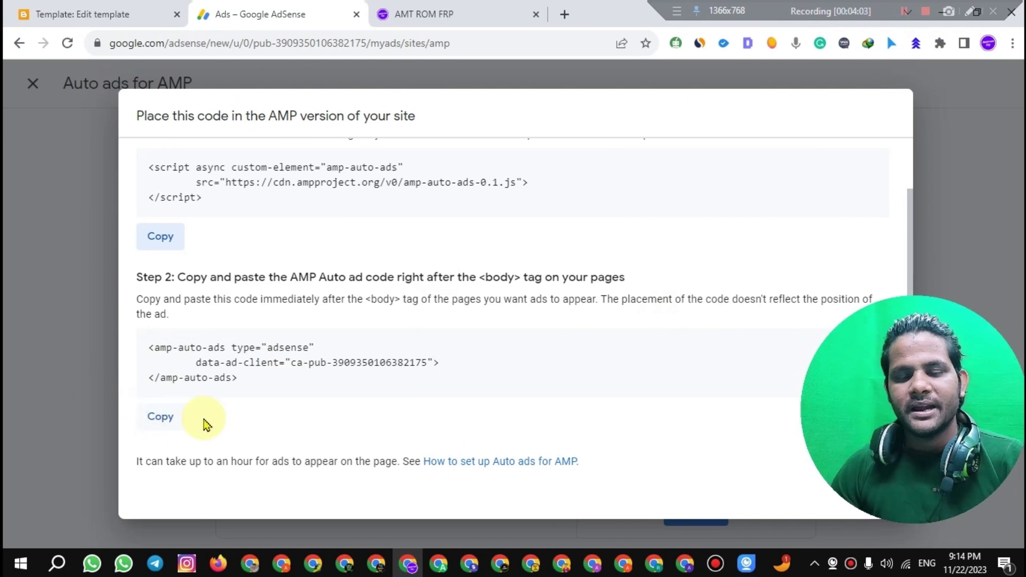
{"action": "left_click", "coordinate": [160, 417]}
{"action": "left_click", "coordinate": [133, 13]}
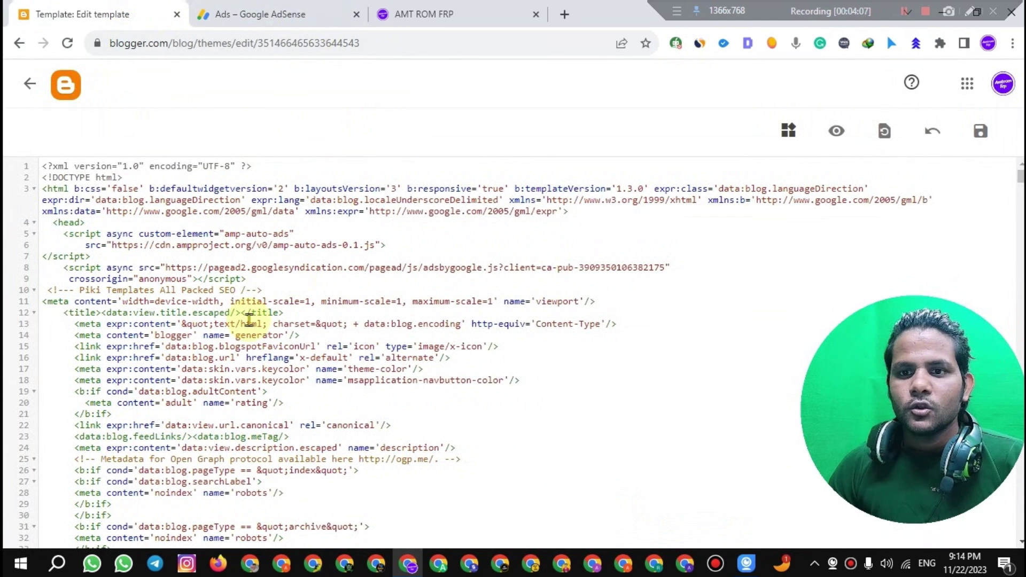
{"action": "left_click", "coordinate": [987, 138]}
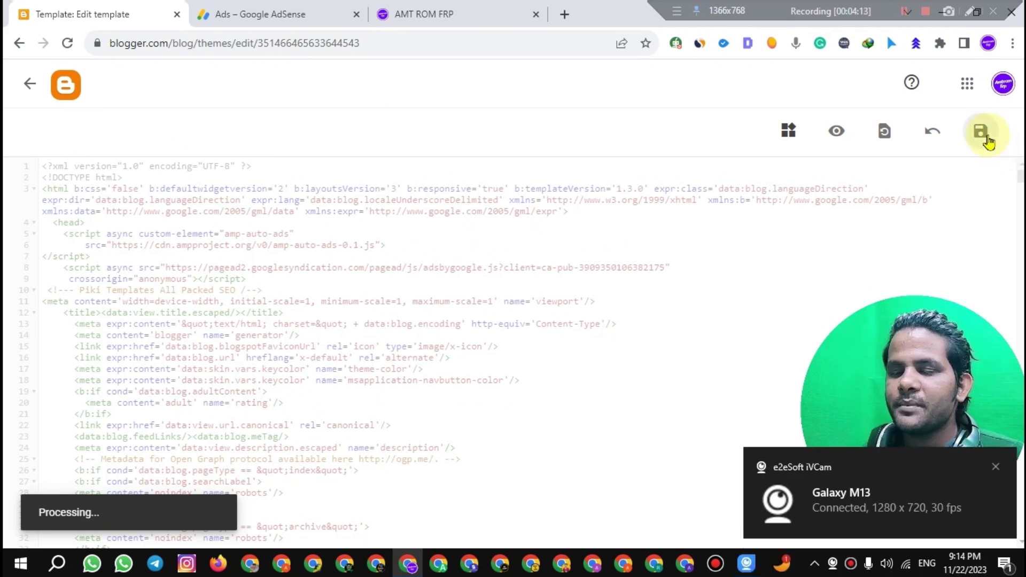
Return to AdSense, close the AMP code instructions and apply the Auto ads for AMP settings
{"action": "left_click", "coordinate": [280, 9]}
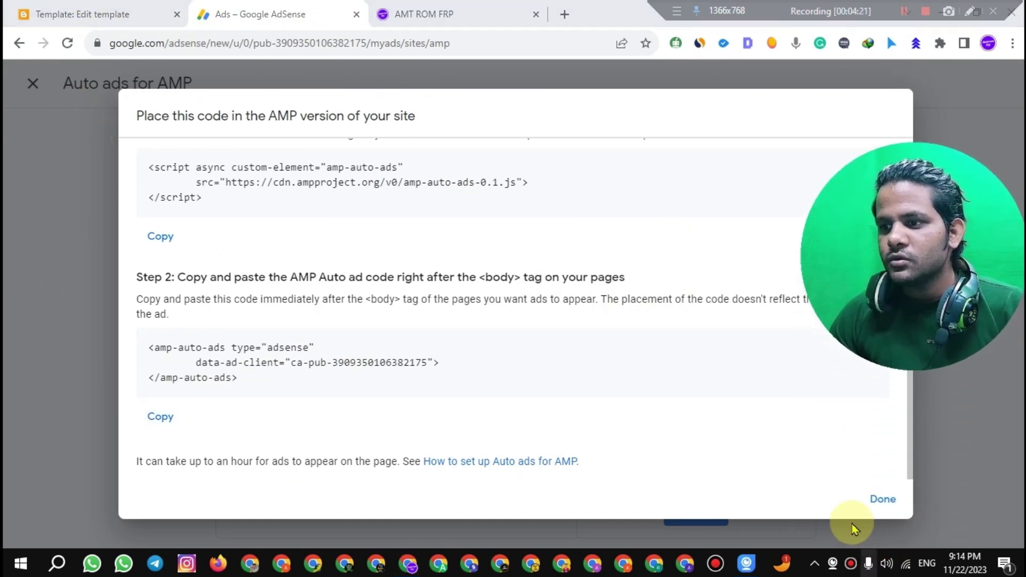
{"action": "left_click", "coordinate": [882, 499]}
{"action": "left_click", "coordinate": [694, 510]}
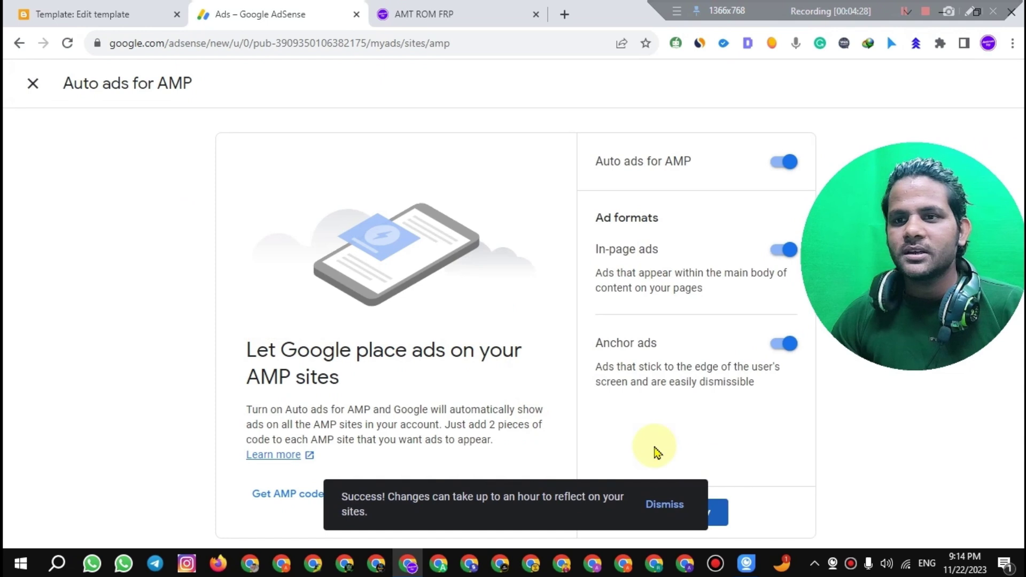
{"action": "left_click", "coordinate": [793, 473]}
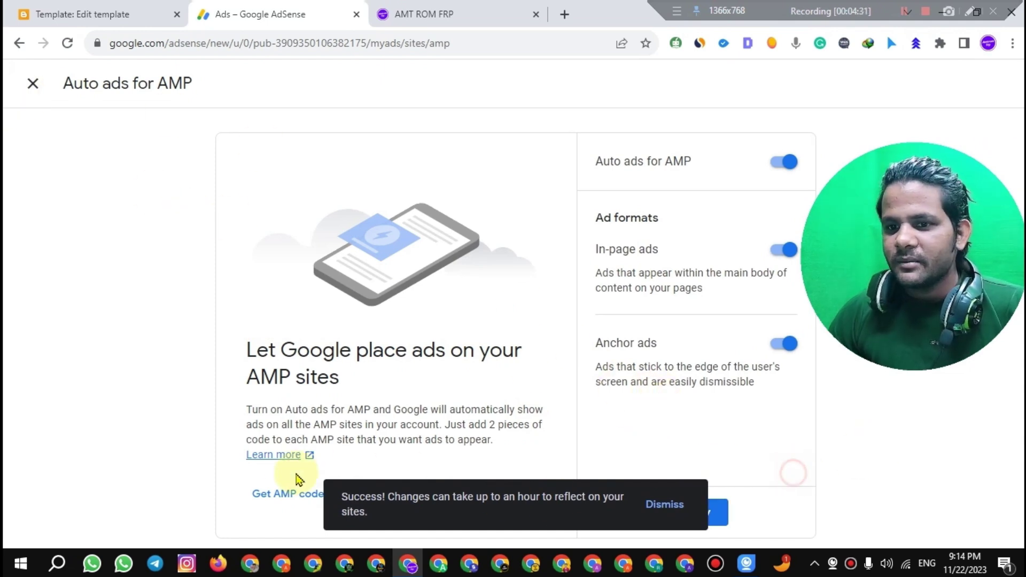
Reopen the AMP code instructions to review where the Step 2 code belongs, and close them
{"action": "left_click", "coordinate": [276, 499]}
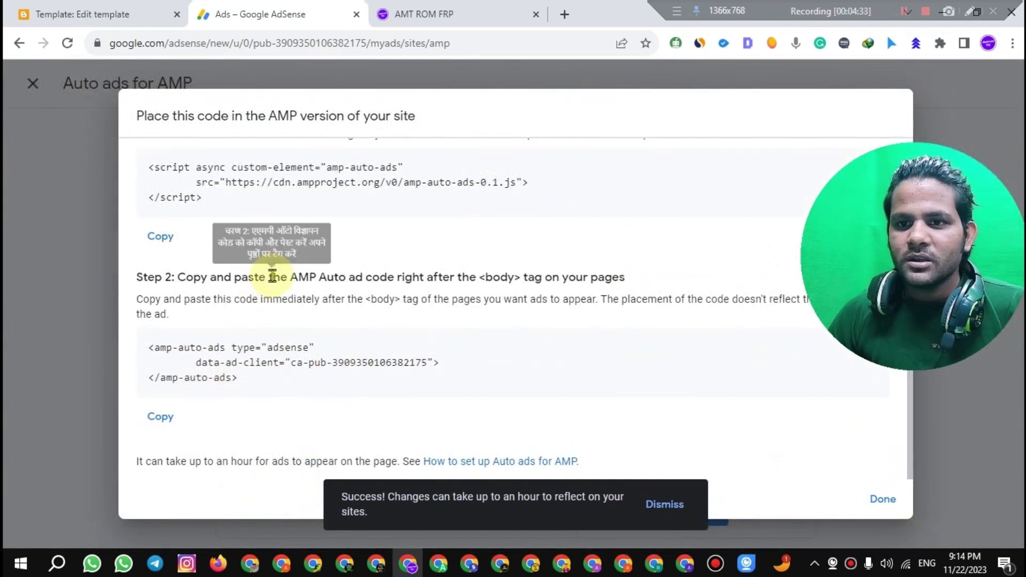
{"action": "triple_click", "coordinate": [272, 276]}
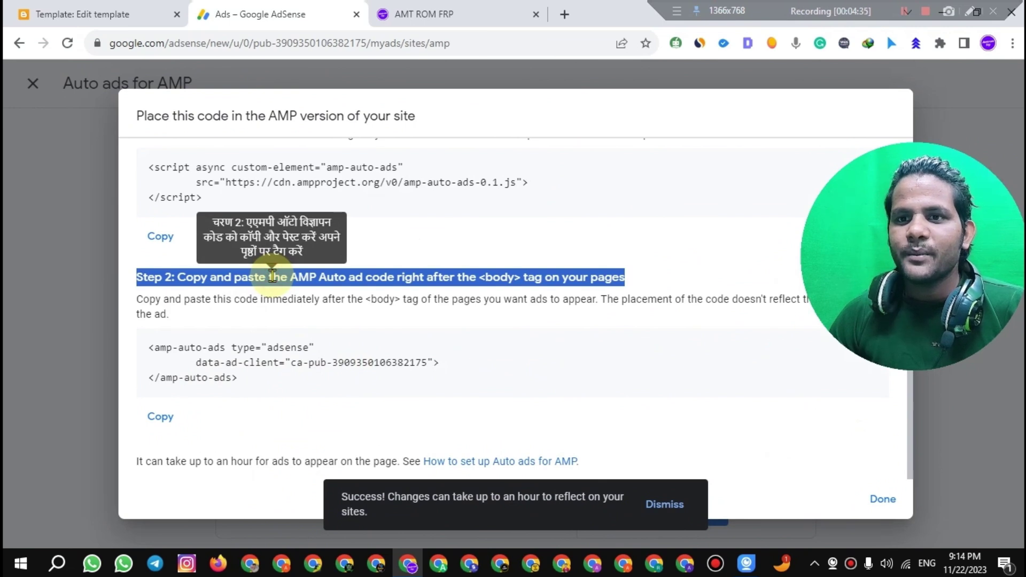
{"action": "left_click", "coordinate": [323, 273]}
{"action": "left_click", "coordinate": [881, 500]}
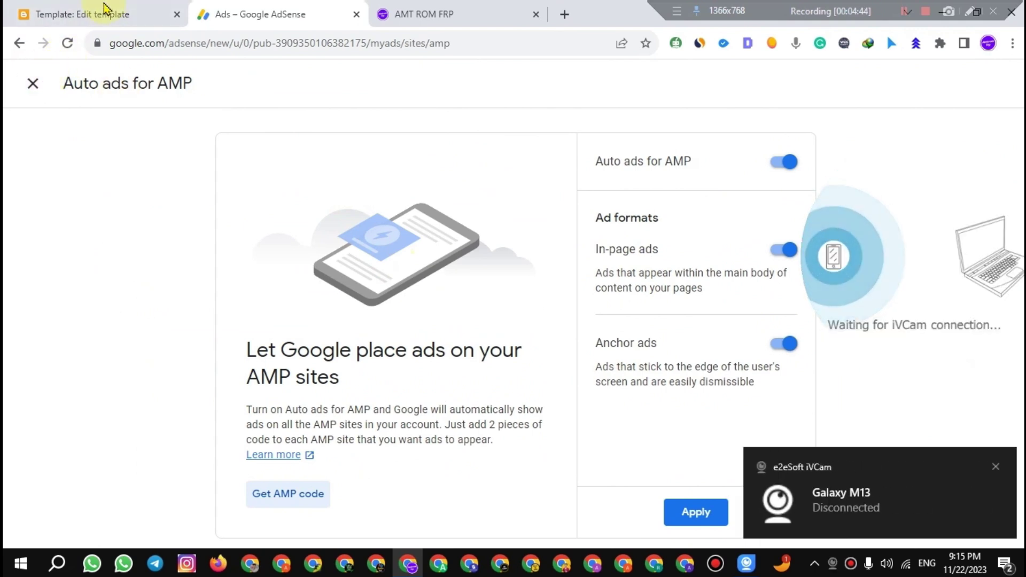
Leave the Auto ads for AMP page and open the ad settings preview for amtromfrp.blogspot.com
{"action": "left_click", "coordinate": [27, 84]}
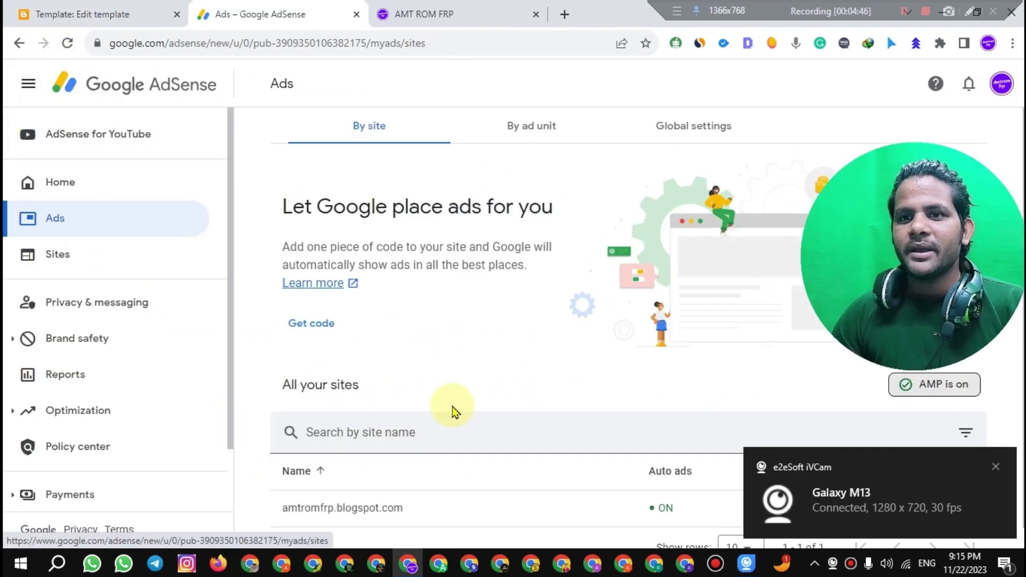
{"action": "scroll", "coordinate": [428, 342], "scroll_direction": "down", "scroll_amount": 1}
{"action": "left_click", "coordinate": [995, 466]}
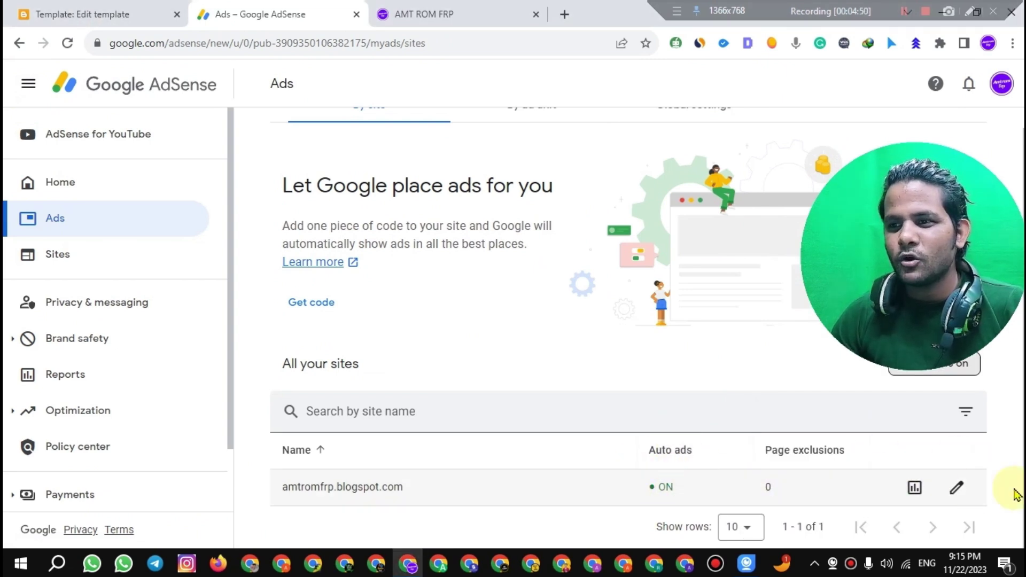
{"action": "left_click", "coordinate": [965, 494]}
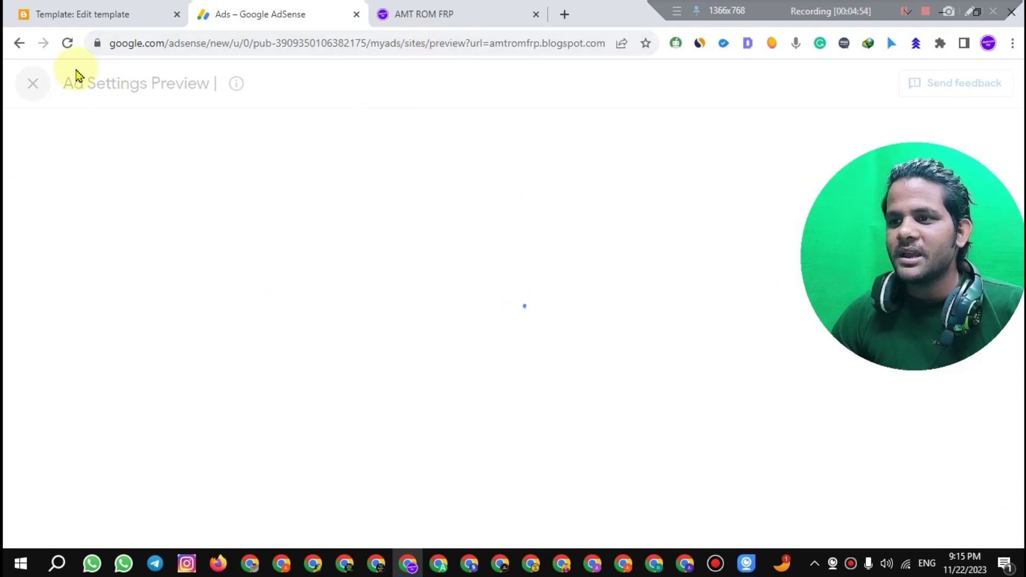
{"action": "left_click", "coordinate": [33, 83]}
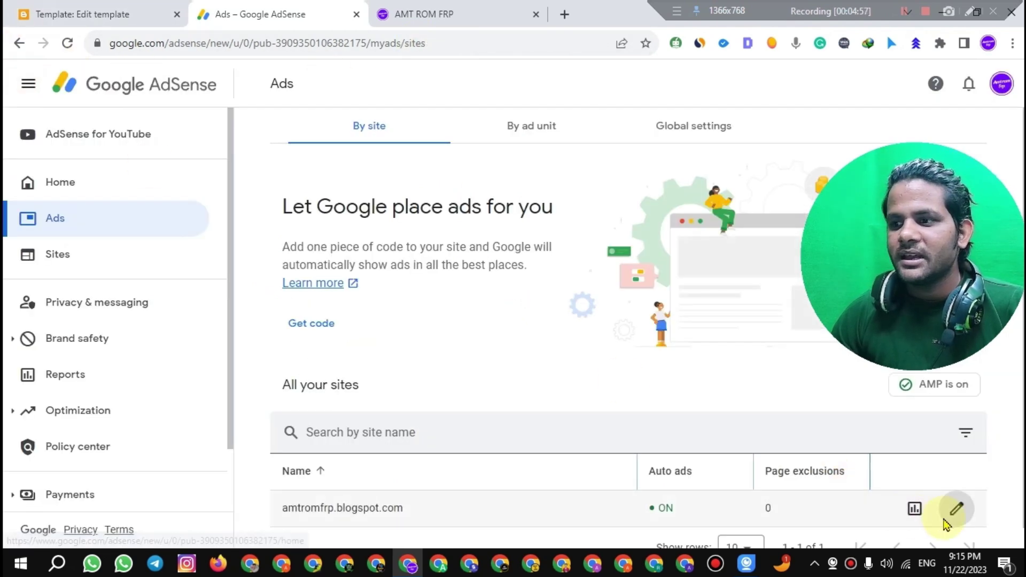
{"action": "left_click", "coordinate": [965, 512]}
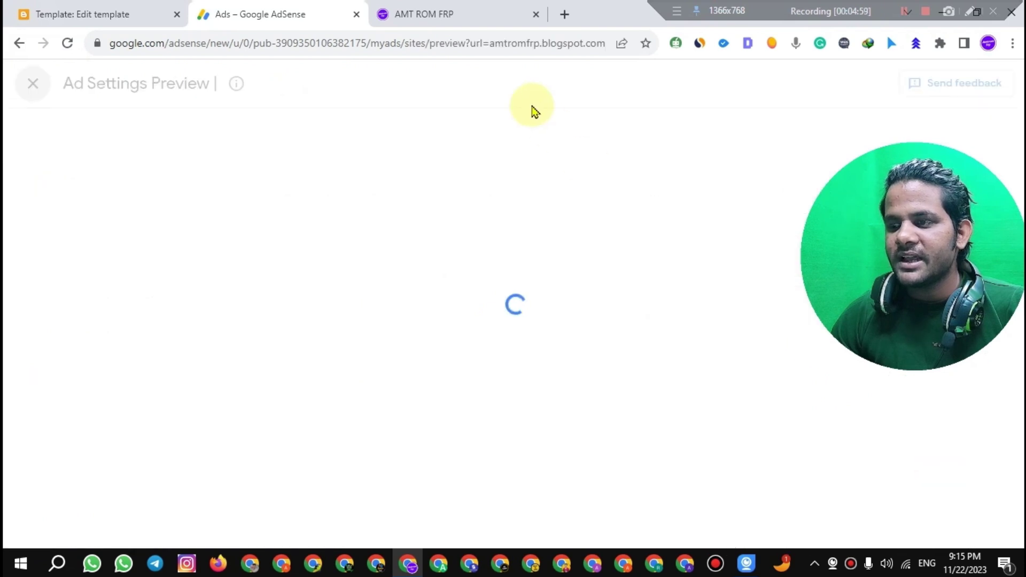
{"action": "left_click_drag", "start_coordinate": [995, 155], "coordinate": [715, 252]}
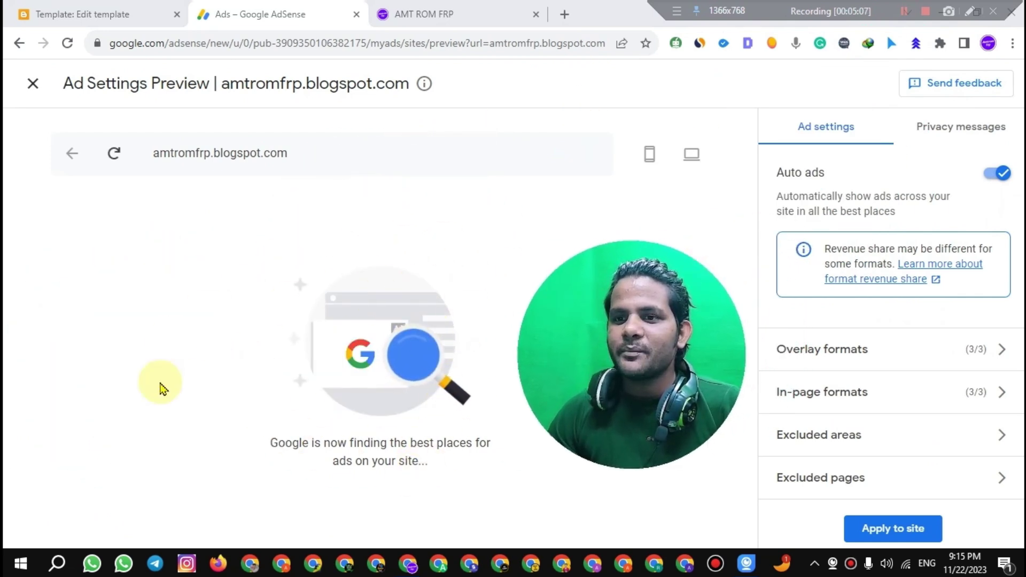
{"action": "mouse_move", "coordinate": [689, 255]}
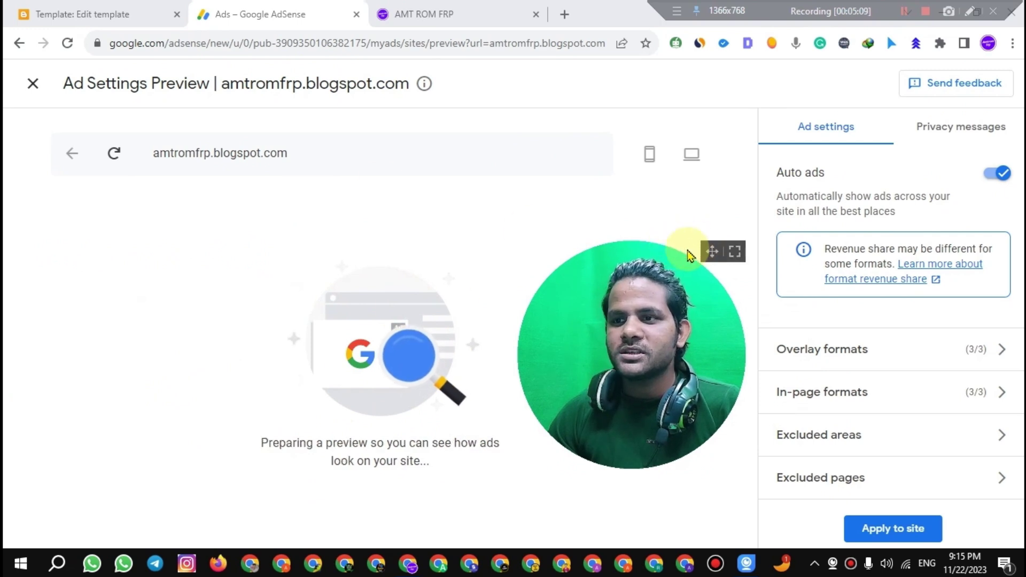
{"action": "left_click_drag", "start_coordinate": [713, 251], "coordinate": [800, 279]}
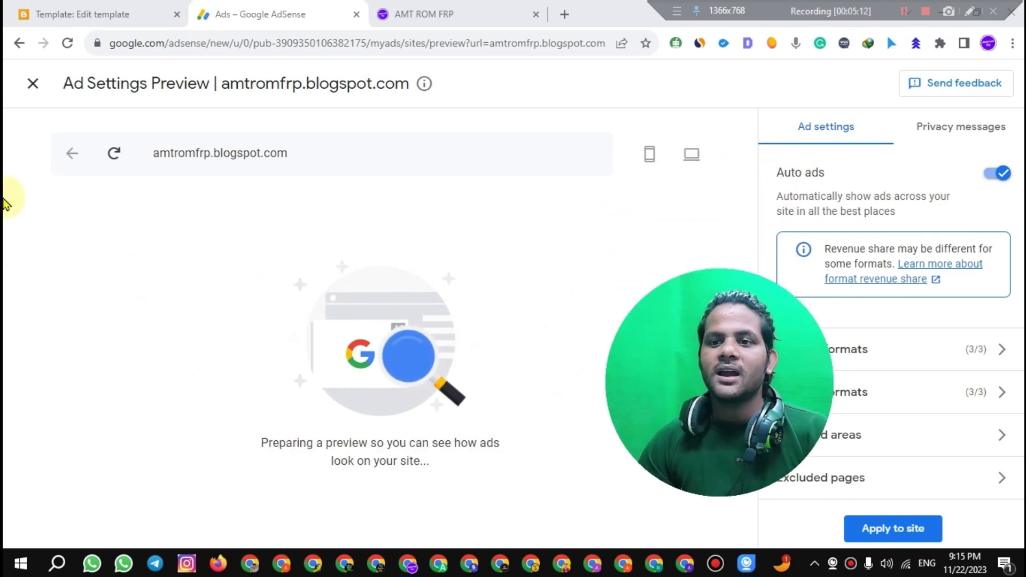
{"action": "mouse_move", "coordinate": [676, 318]}
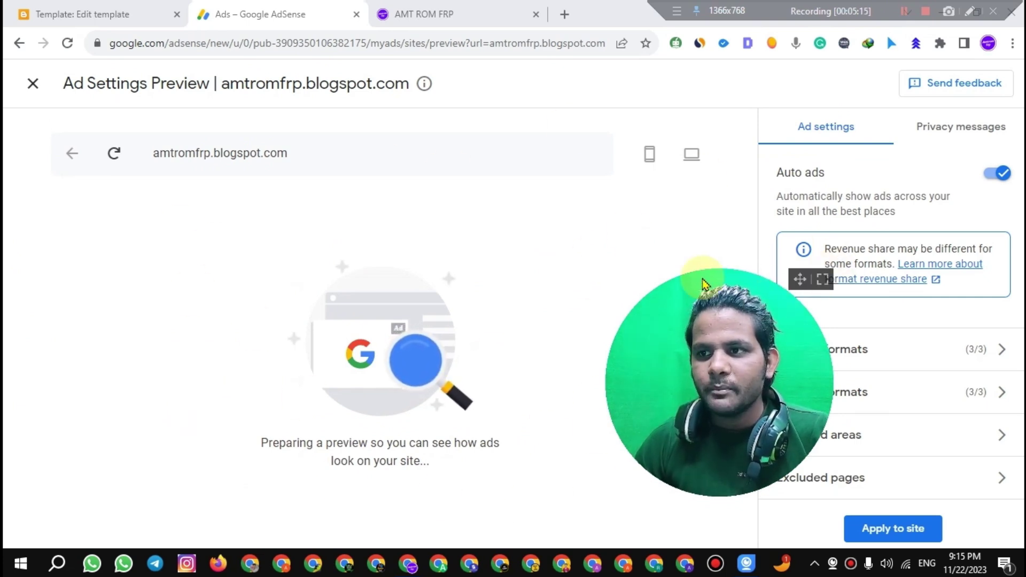
{"action": "left_click_drag", "start_coordinate": [800, 278], "coordinate": [824, 228]}
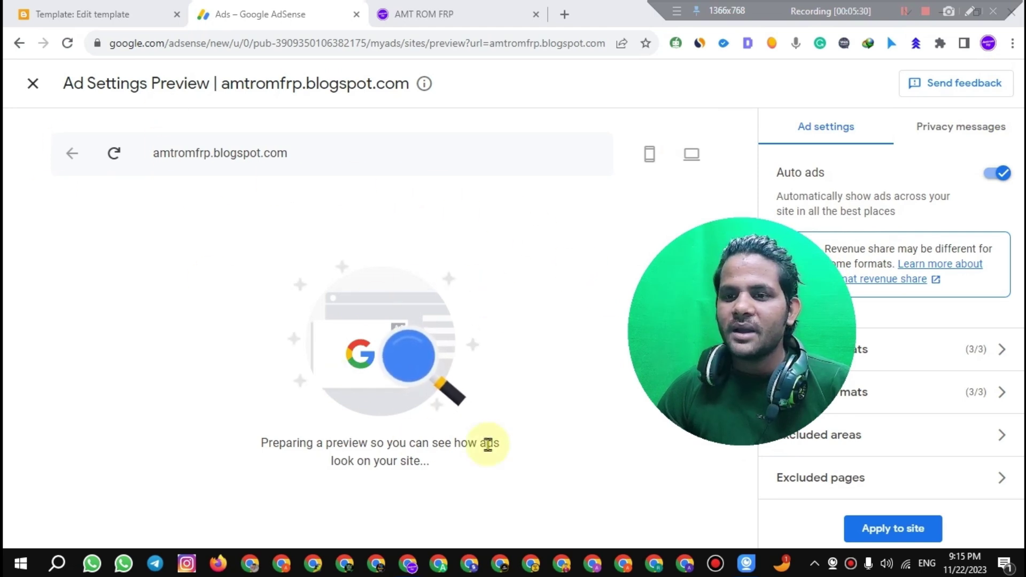
{"action": "mouse_move", "coordinate": [793, 259]}
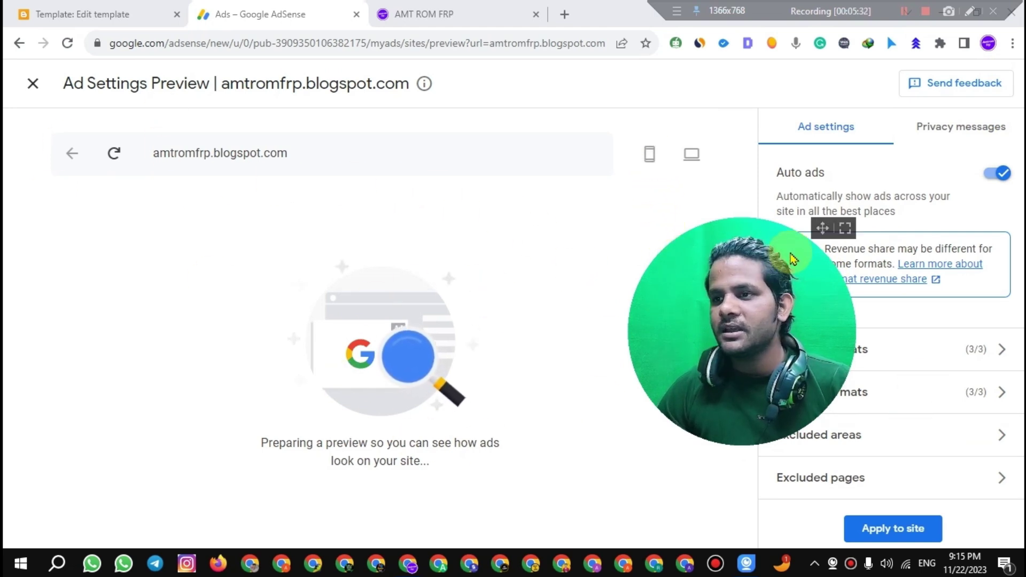
{"action": "left_click_drag", "start_coordinate": [821, 224], "coordinate": [723, 220]}
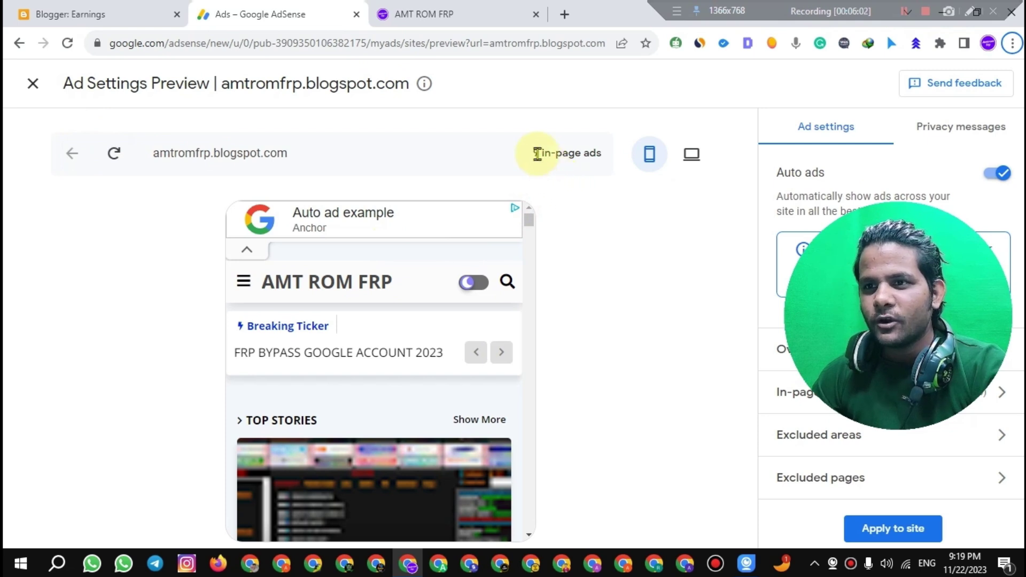
Examine the in-page ad count and ad placements throughout the site's mobile preview, and collapse the anchor ad example
{"action": "left_click_drag", "start_coordinate": [533, 152], "coordinate": [618, 158]}
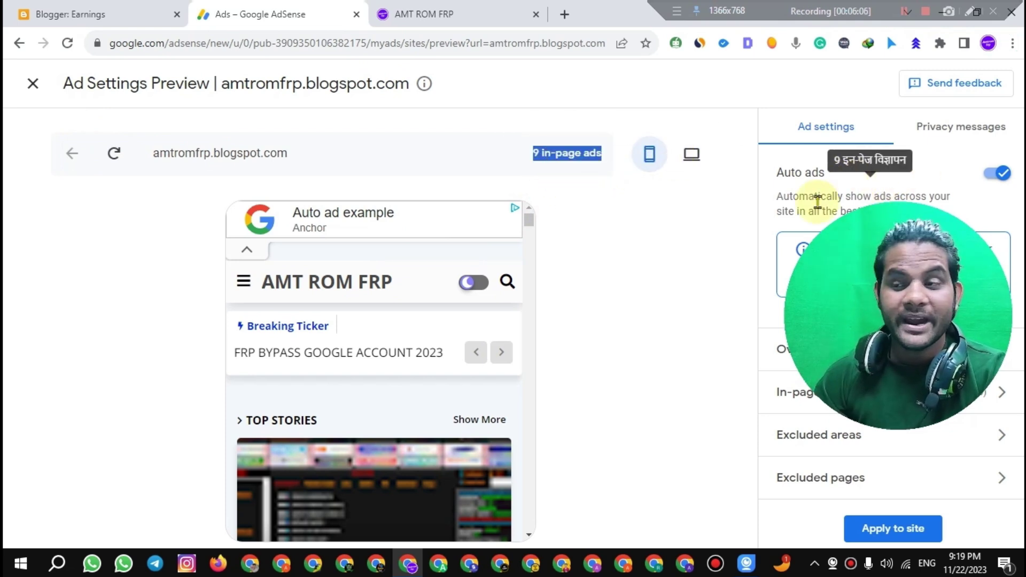
{"action": "scroll", "coordinate": [492, 407], "scroll_direction": "down", "scroll_amount": 2}
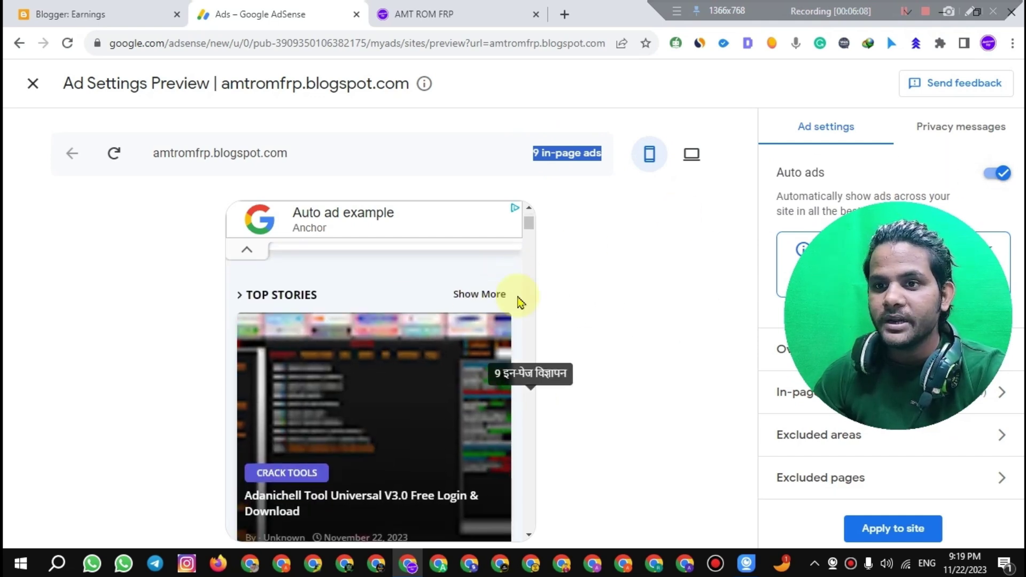
{"action": "left_click_drag", "start_coordinate": [529, 227], "coordinate": [512, 365]}
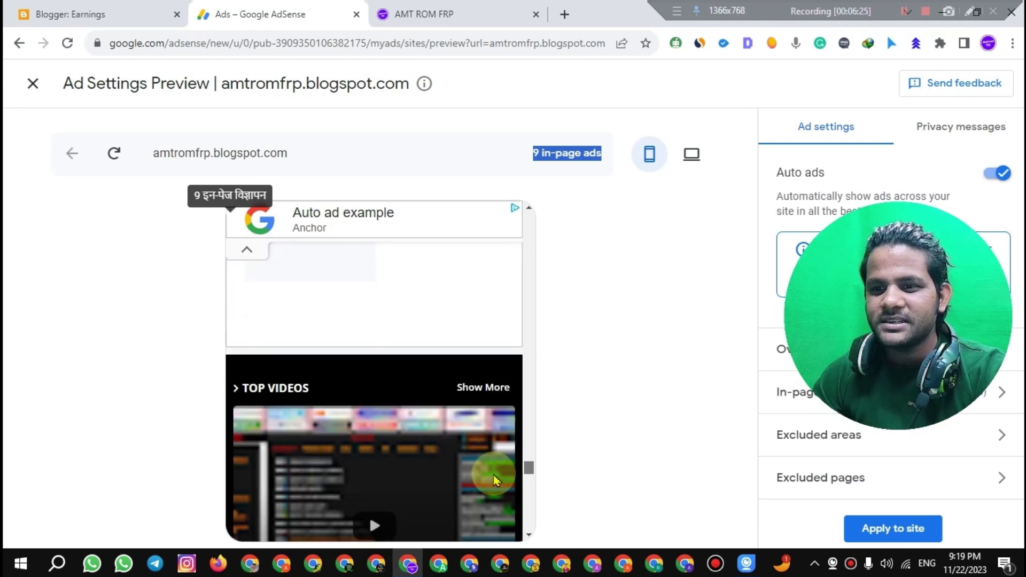
{"action": "scroll", "coordinate": [498, 494], "scroll_direction": "down", "scroll_amount": 5}
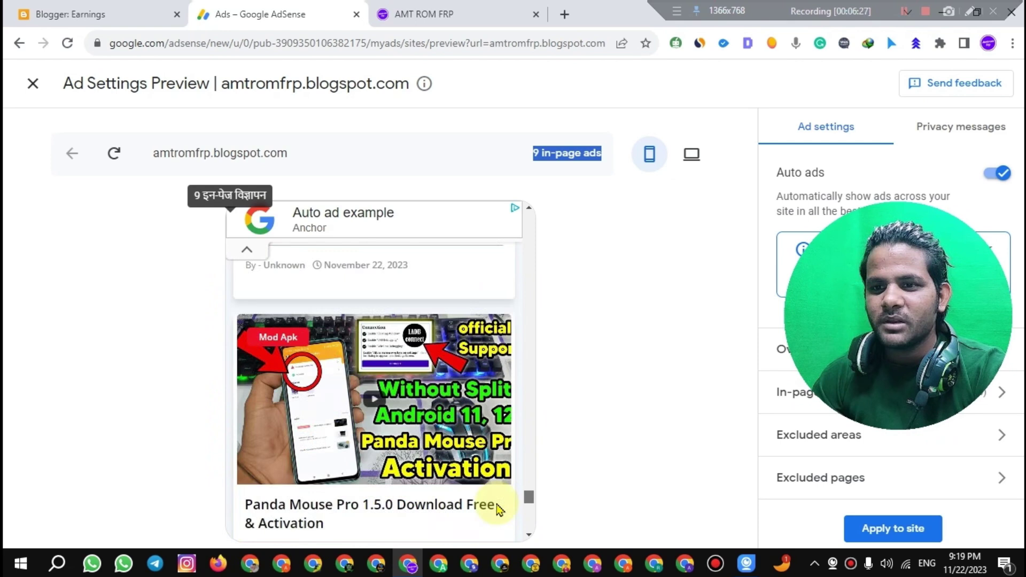
{"action": "scroll", "coordinate": [503, 518], "scroll_direction": "up", "scroll_amount": 10}
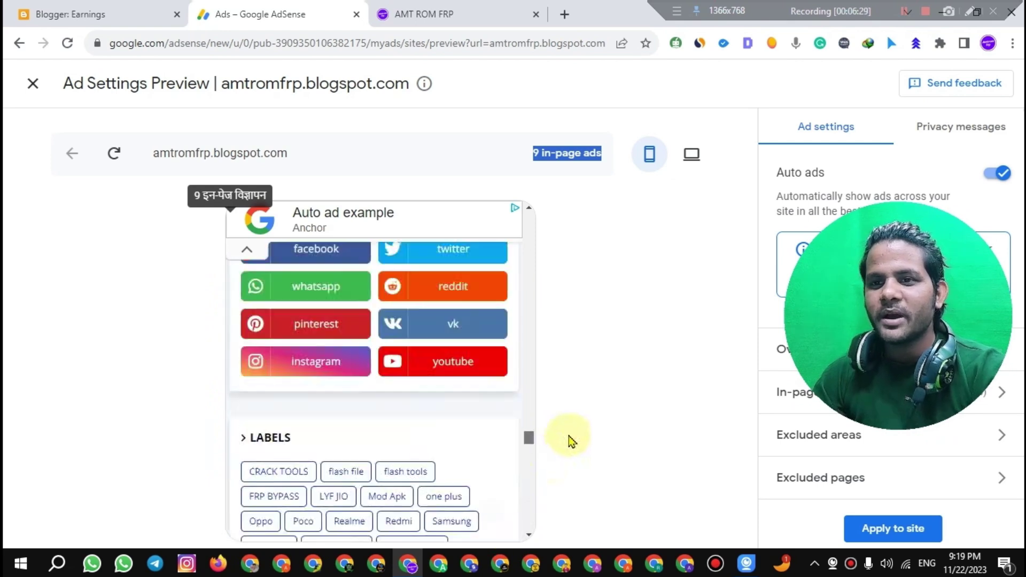
{"action": "scroll", "coordinate": [599, 401], "scroll_direction": "up", "scroll_amount": 10}
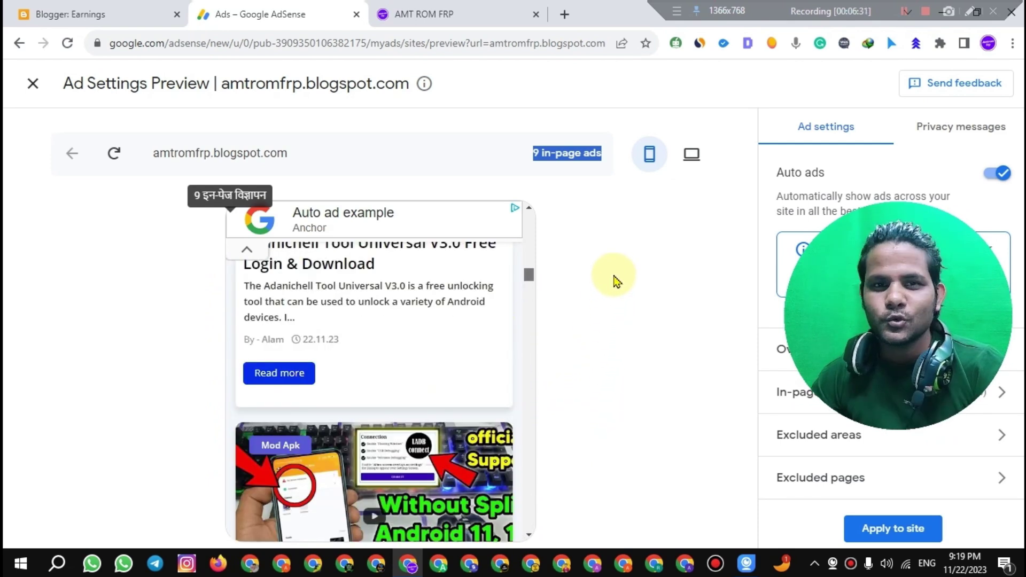
{"action": "scroll", "coordinate": [628, 249], "scroll_direction": "up", "scroll_amount": 5}
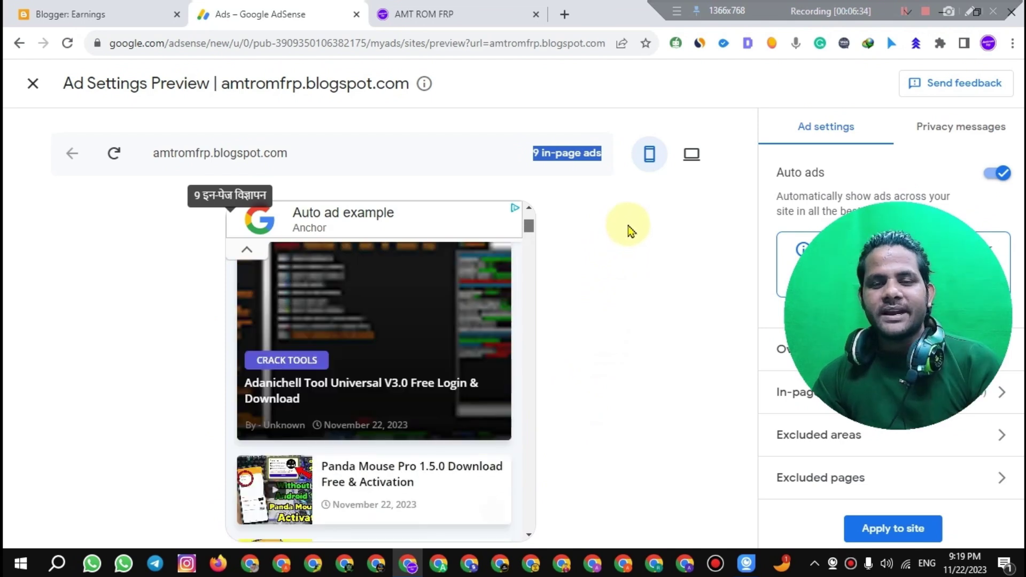
{"action": "left_click", "coordinate": [247, 255]}
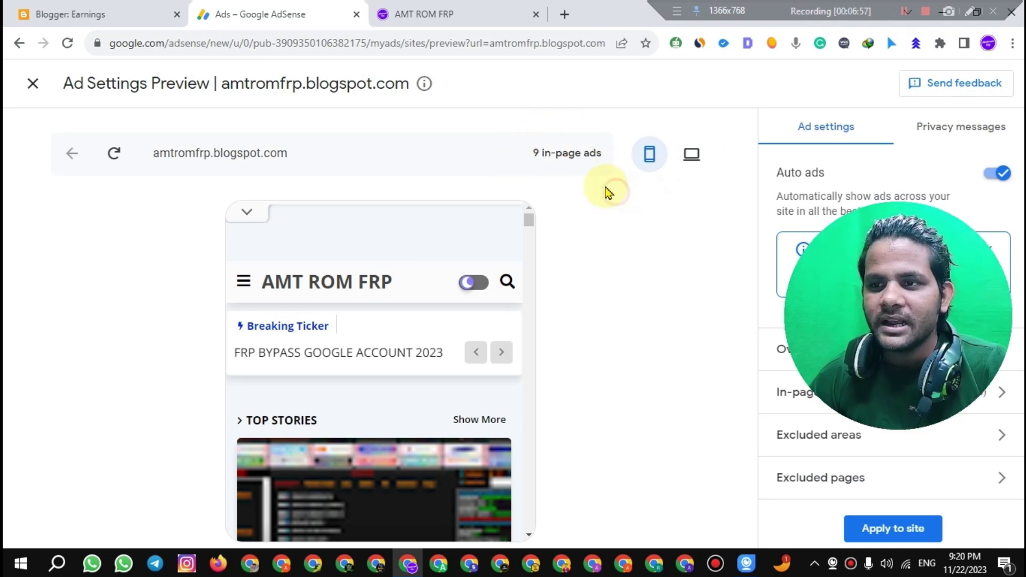
Switch the ad preview to the desktop layout and examine the ad placements on the blog page
{"action": "left_click", "coordinate": [693, 158]}
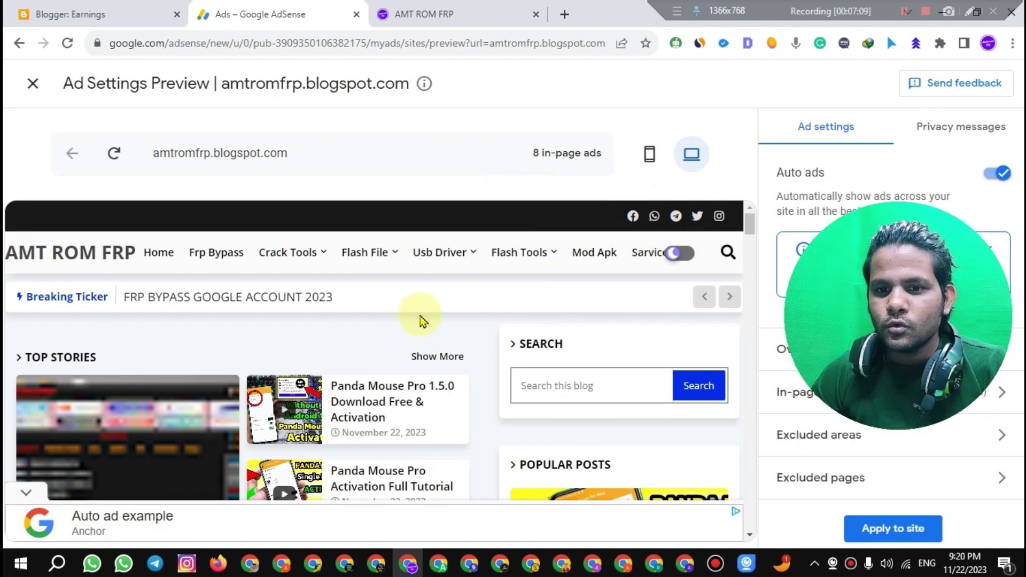
{"action": "left_click_drag", "start_coordinate": [756, 238], "coordinate": [739, 218]}
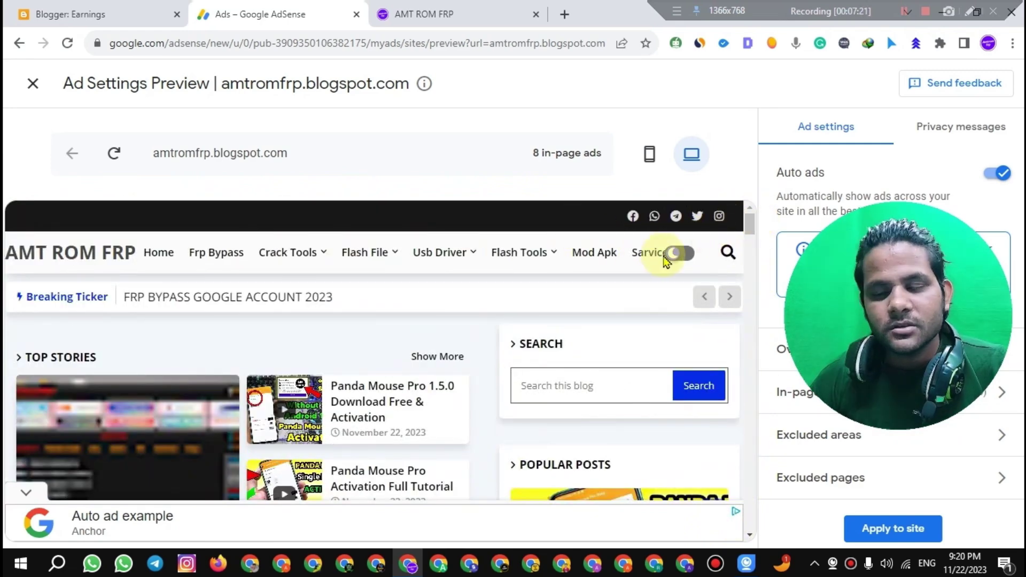
{"action": "left_click_drag", "start_coordinate": [749, 225], "coordinate": [713, 160]}
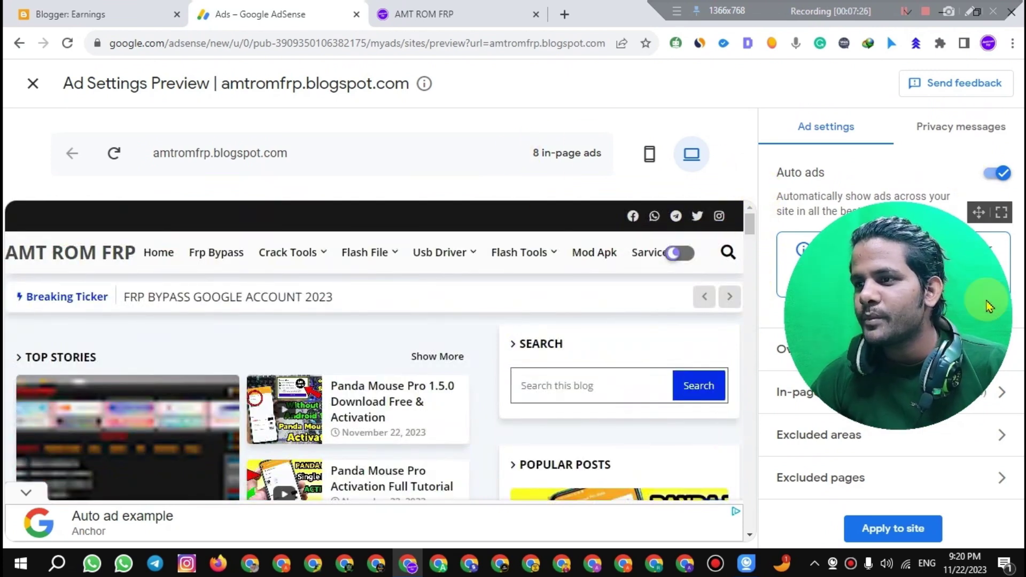
Review the anchor, side rail and vignette options in the overlay formats settings, and return to the main ad settings
{"action": "left_click_drag", "start_coordinate": [980, 215], "coordinate": [492, 115]}
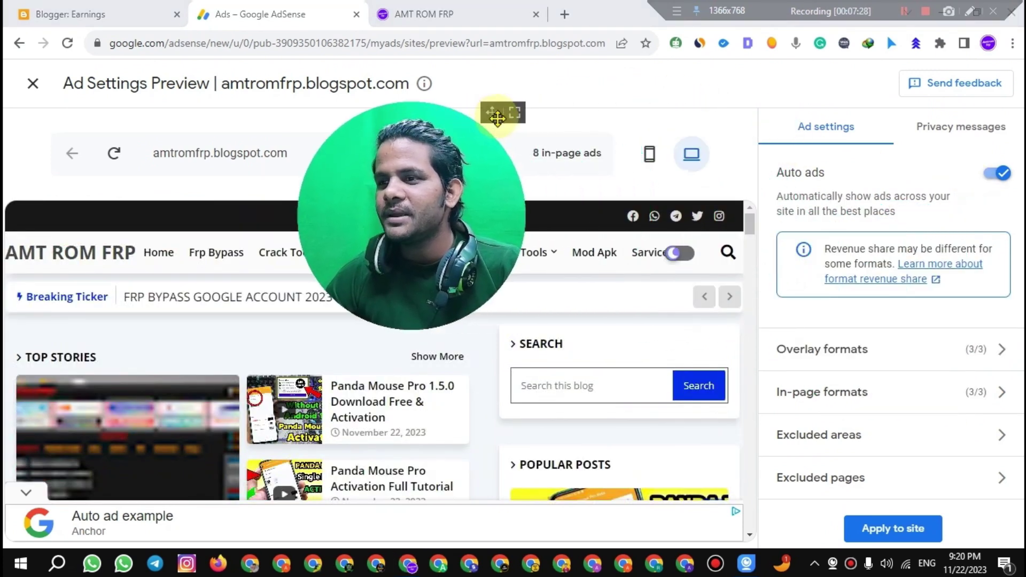
{"action": "left_click", "coordinate": [948, 369]}
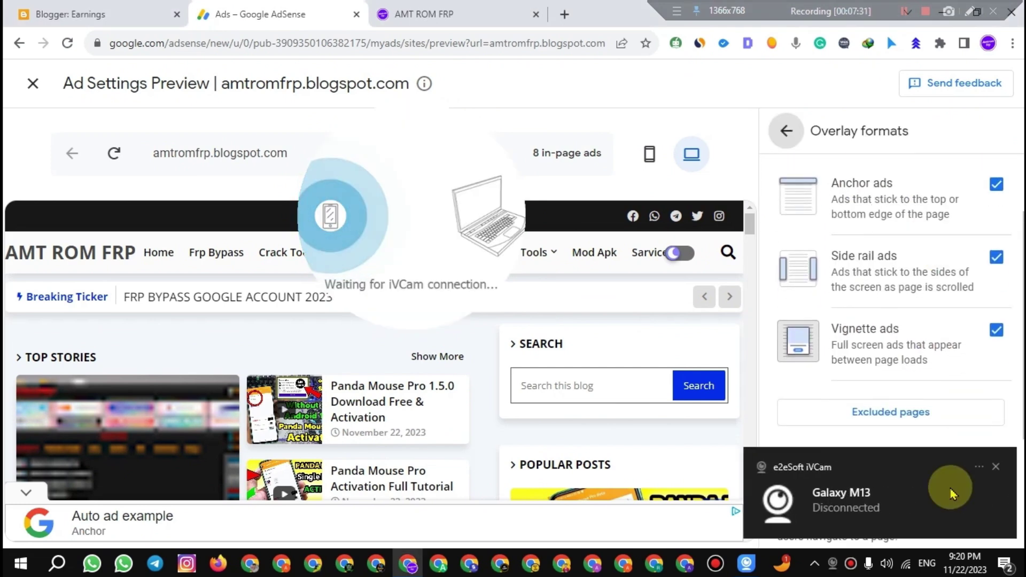
{"action": "left_click", "coordinate": [995, 467]}
{"action": "left_click", "coordinate": [786, 132]}
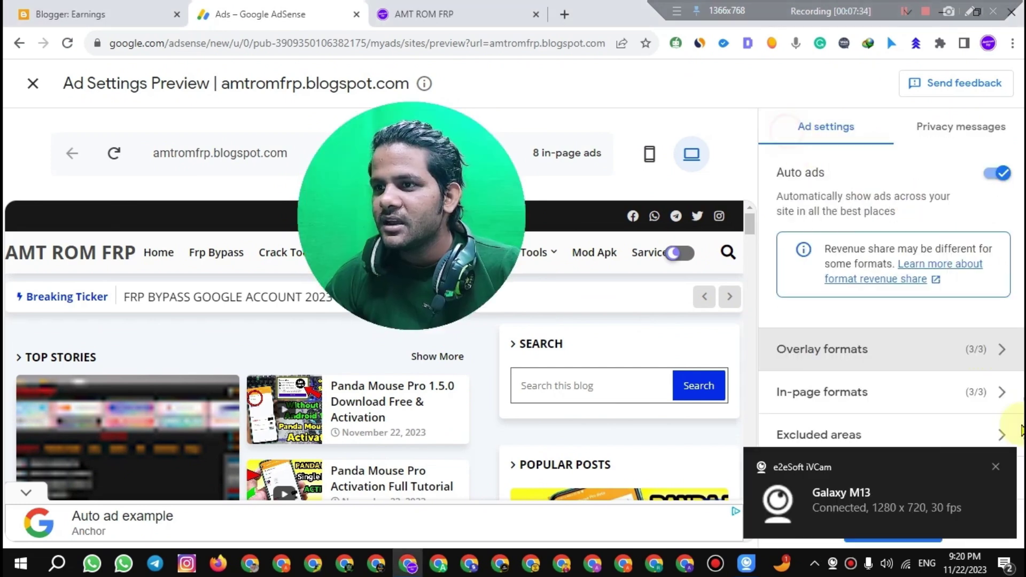
Lower the ad load in the in-page formats settings to about the middle of its range, and return to the ad settings
{"action": "left_click", "coordinate": [859, 390]}
{"action": "scroll", "coordinate": [968, 407], "scroll_direction": "down", "scroll_amount": 3}
{"action": "scroll", "coordinate": [967, 408], "scroll_direction": "down", "scroll_amount": 1}
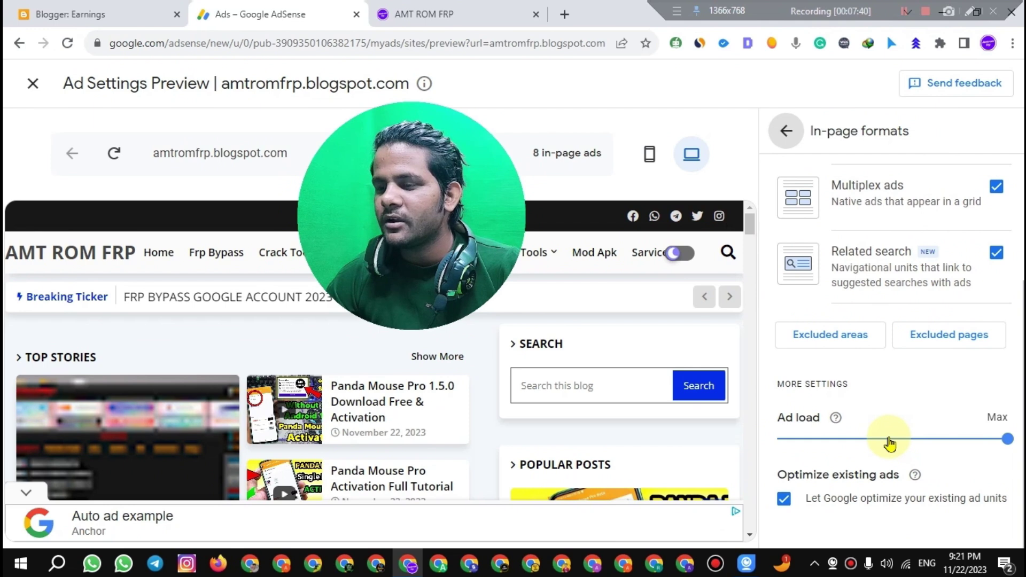
{"action": "left_click", "coordinate": [888, 440]}
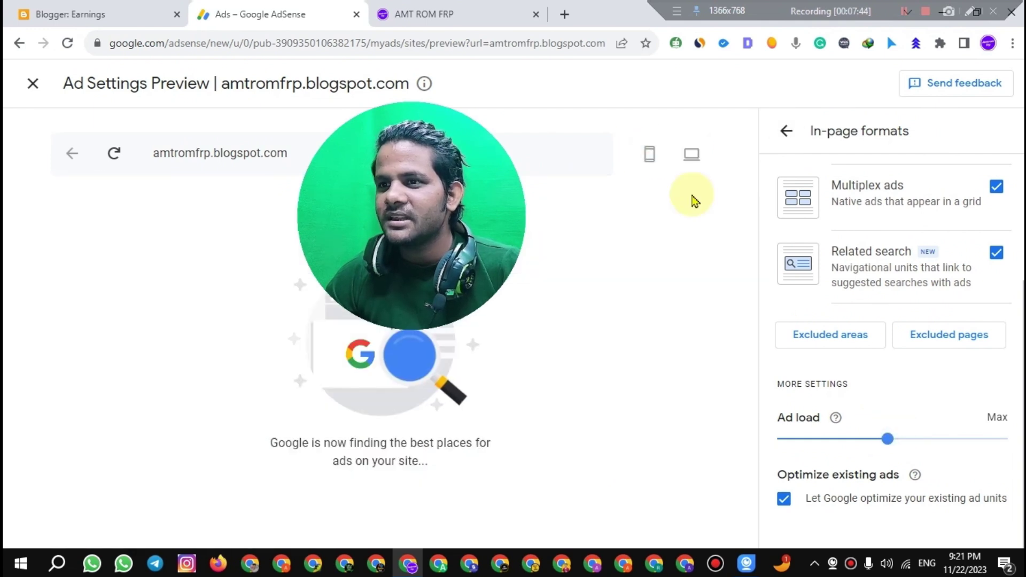
{"action": "left_click", "coordinate": [889, 439]}
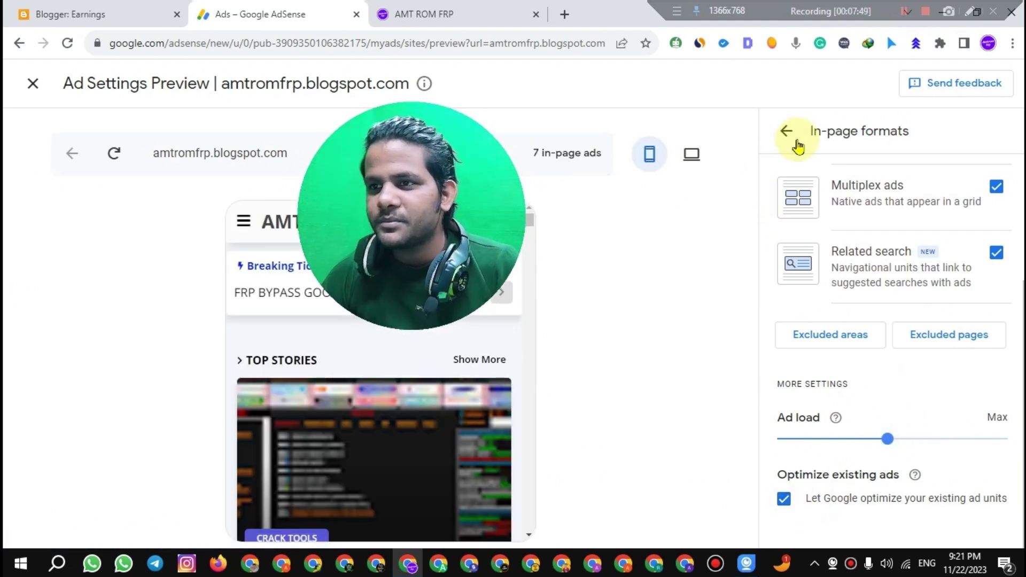
{"action": "left_click", "coordinate": [784, 134]}
Check the excluded areas and excluded pages settings for the site, and close them without adding any exclusions
{"action": "left_click", "coordinate": [916, 435]}
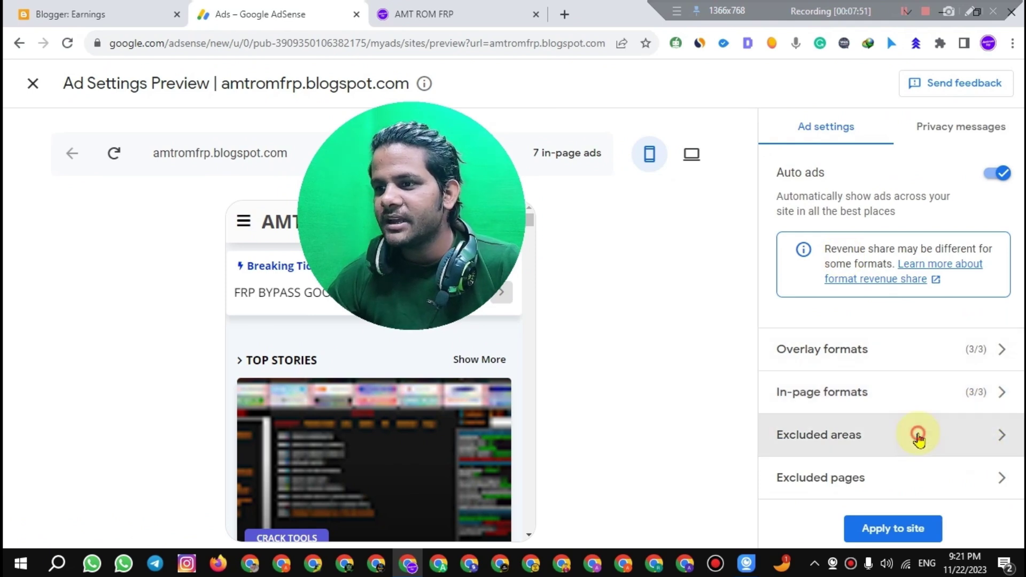
{"action": "left_click", "coordinate": [785, 130]}
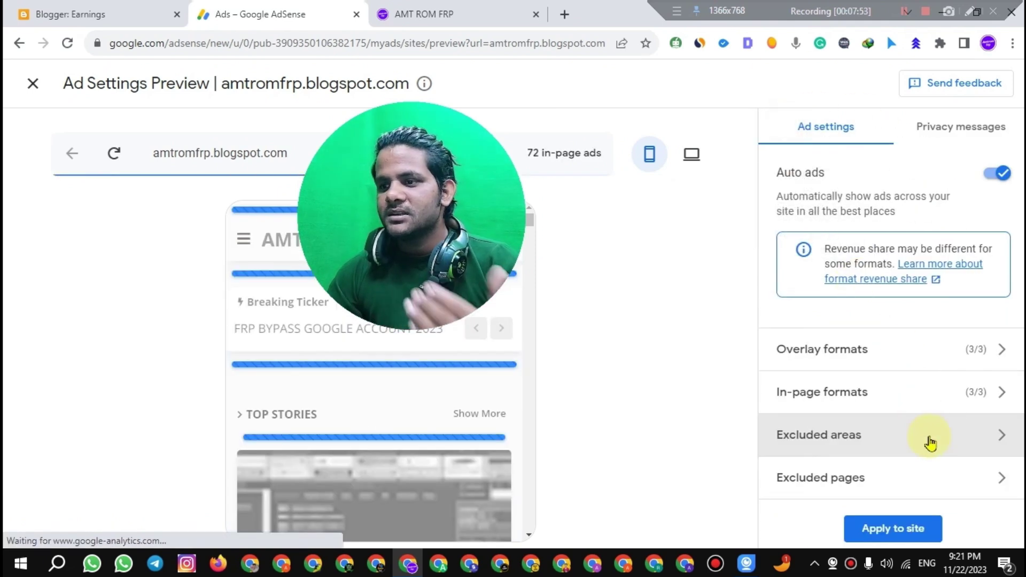
{"action": "left_click", "coordinate": [862, 476]}
{"action": "left_click", "coordinate": [442, 82]}
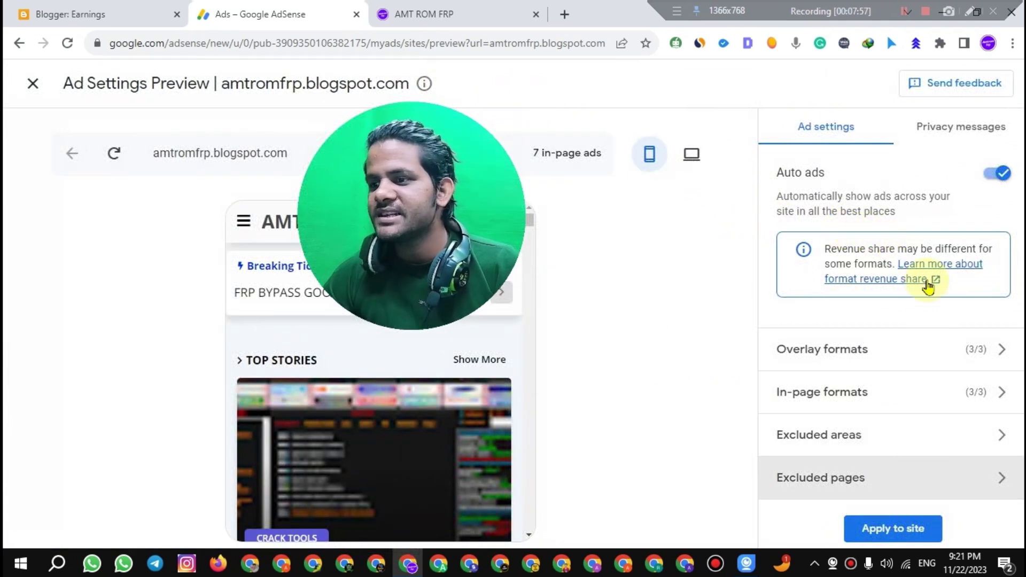
{"action": "left_click", "coordinate": [897, 477]}
{"action": "left_click", "coordinate": [454, 90]}
{"action": "left_click", "coordinate": [876, 441]}
{"action": "key", "text": "Escape"}
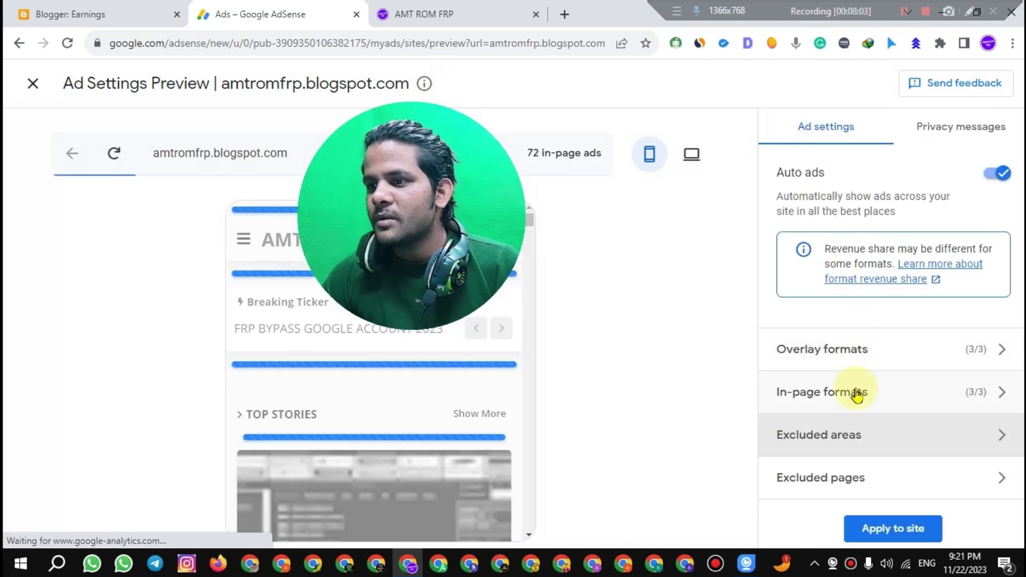
Recheck the ad load and existing-ad optimization settings under in-page formats, and return to the ad settings
{"action": "left_click", "coordinate": [852, 393]}
{"action": "scroll", "coordinate": [870, 309], "scroll_direction": "down", "scroll_amount": 3}
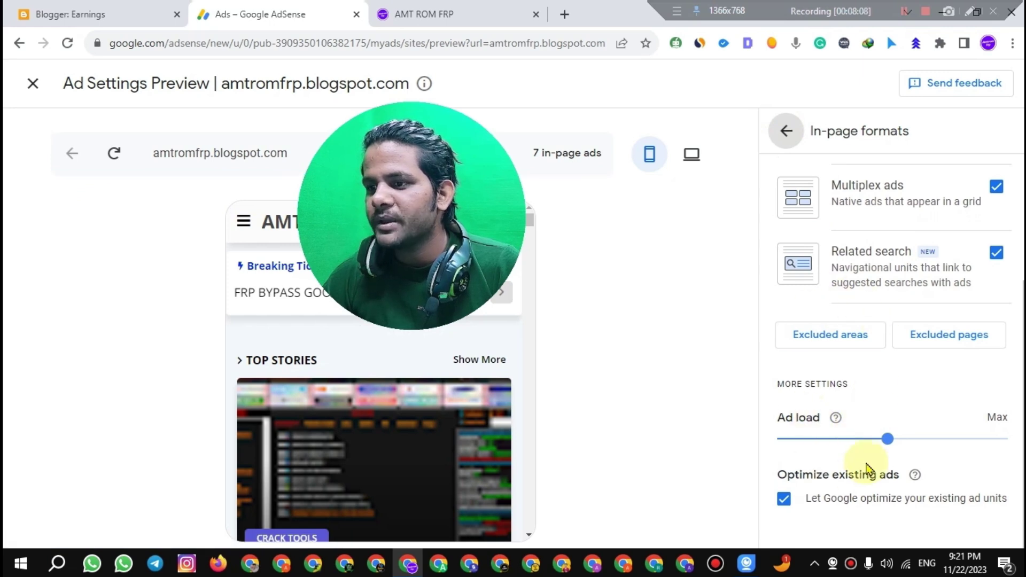
{"action": "left_click", "coordinate": [786, 130]}
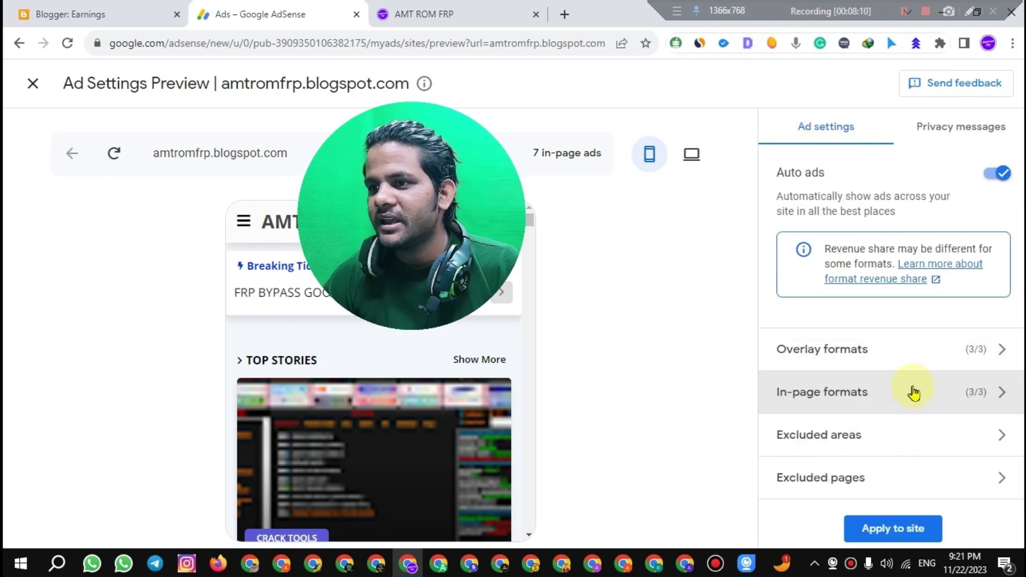
In the overlay formats, turn off anchor and vignette ads on screens wider than 1000px, keeping the vignette ad frequency at 10 minutes
{"action": "left_click", "coordinate": [925, 362]}
{"action": "scroll", "coordinate": [914, 363], "scroll_direction": "down", "scroll_amount": 5}
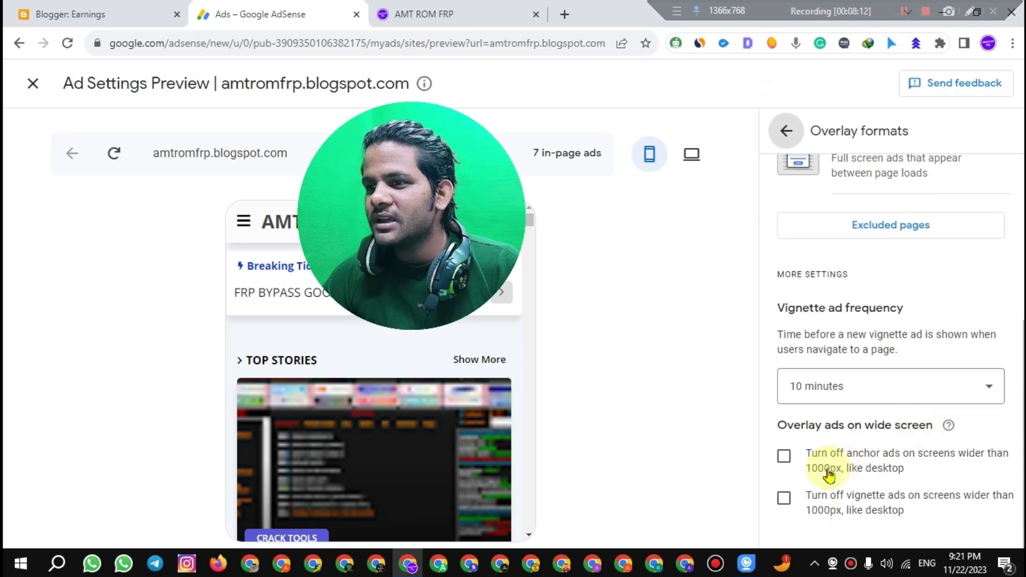
{"action": "left_click", "coordinate": [796, 453]}
{"action": "left_click", "coordinate": [785, 498]}
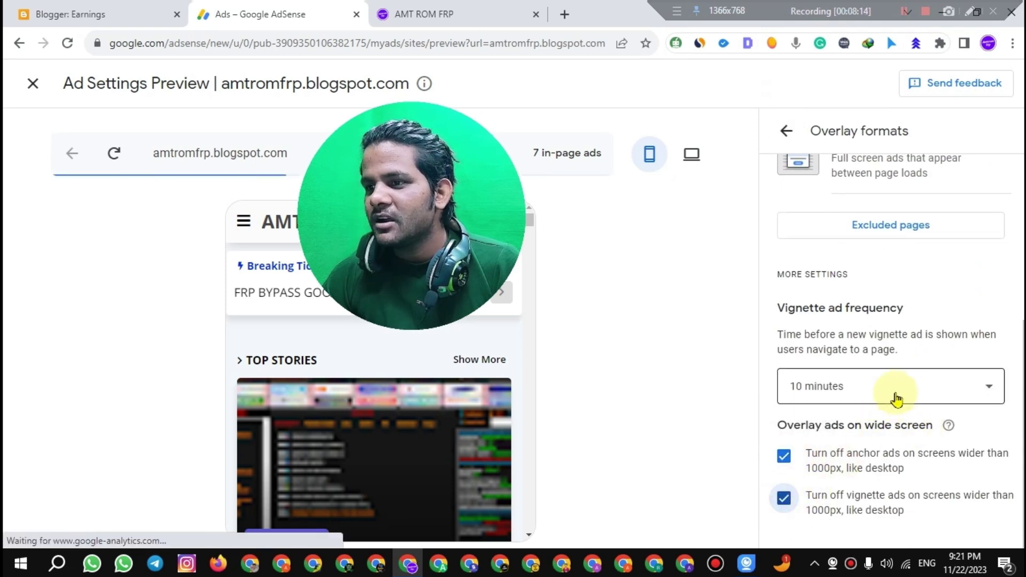
{"action": "left_click", "coordinate": [934, 380]}
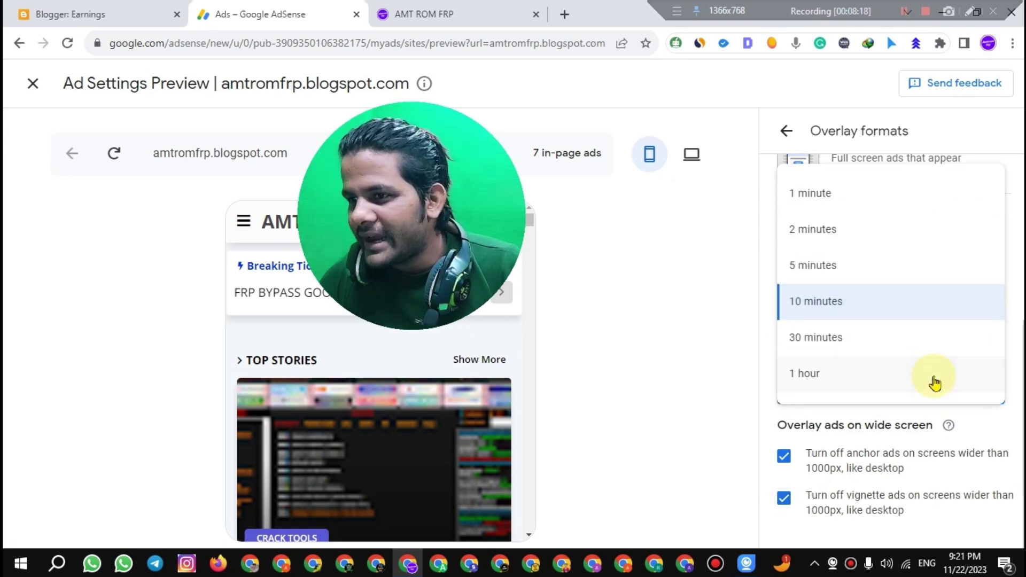
{"action": "left_click", "coordinate": [834, 302]}
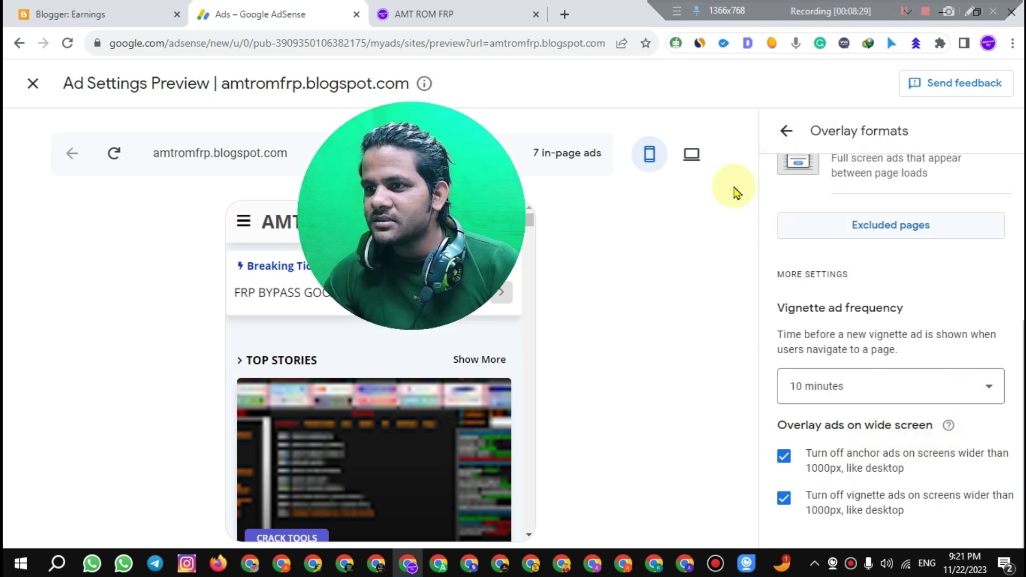
{"action": "left_click", "coordinate": [789, 135]}
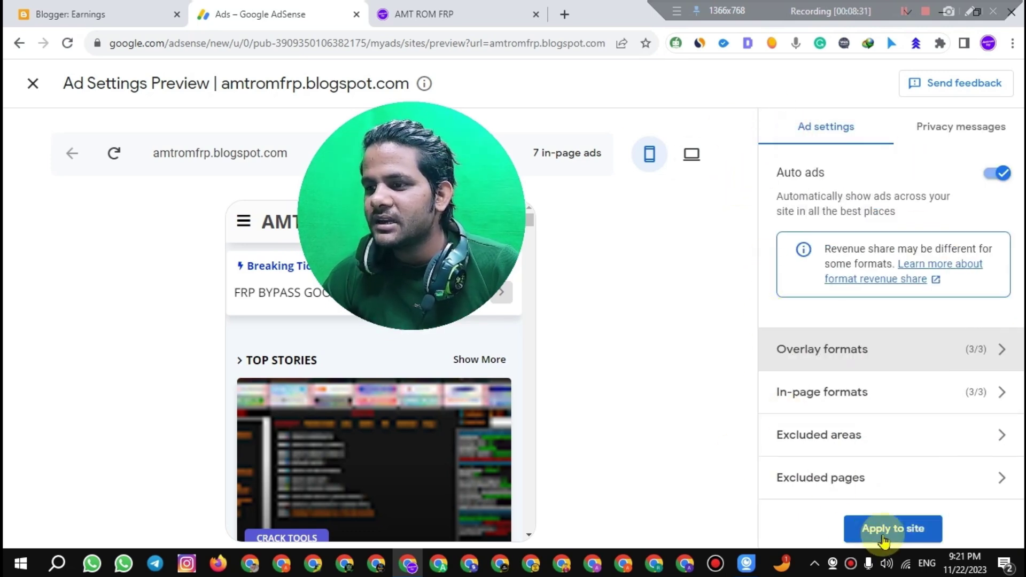
Apply the ad settings to the site with the Apply now option and save
{"action": "left_click", "coordinate": [883, 540]}
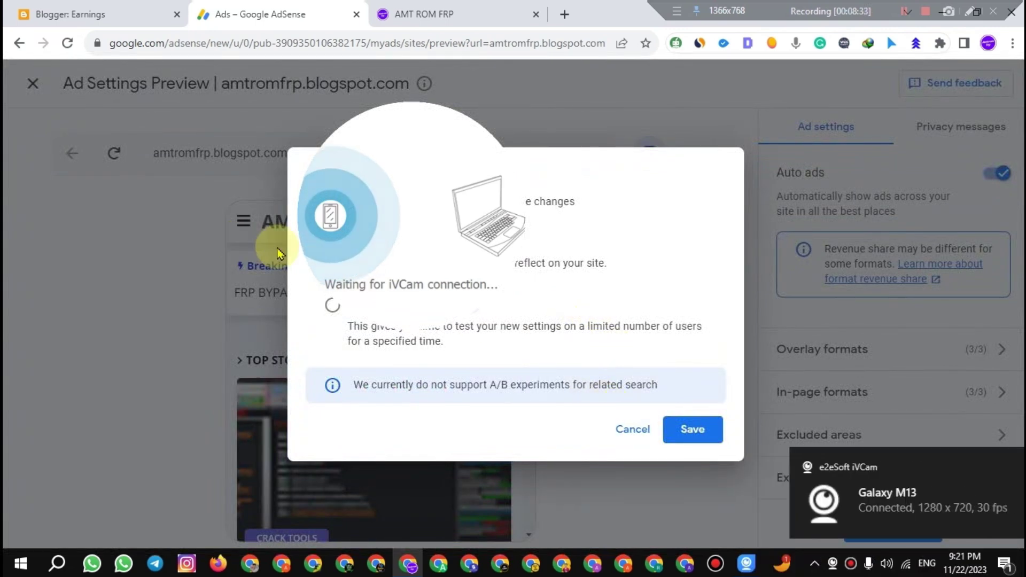
{"action": "left_click_drag", "start_coordinate": [490, 110], "coordinate": [941, 155]}
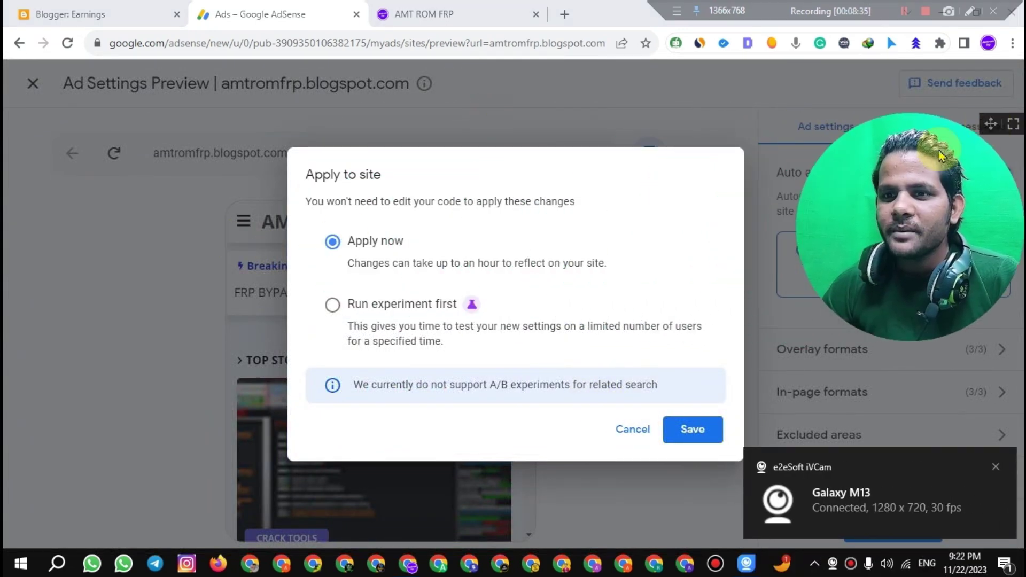
{"action": "left_click", "coordinate": [691, 433]}
{"action": "left_click", "coordinate": [996, 467]}
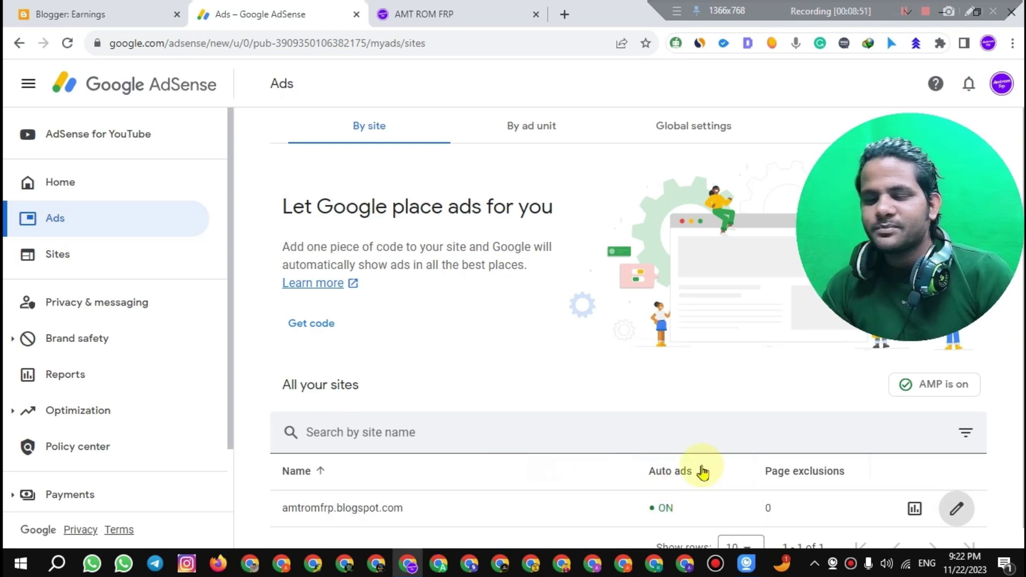
{"action": "scroll", "coordinate": [588, 294], "scroll_direction": "down", "scroll_amount": 1}
{"action": "scroll", "coordinate": [417, 267], "scroll_direction": "up", "scroll_amount": 1}
{"action": "scroll", "coordinate": [459, 204], "scroll_direction": "down", "scroll_amount": 1}
{"action": "scroll", "coordinate": [459, 241], "scroll_direction": "up", "scroll_amount": 1}
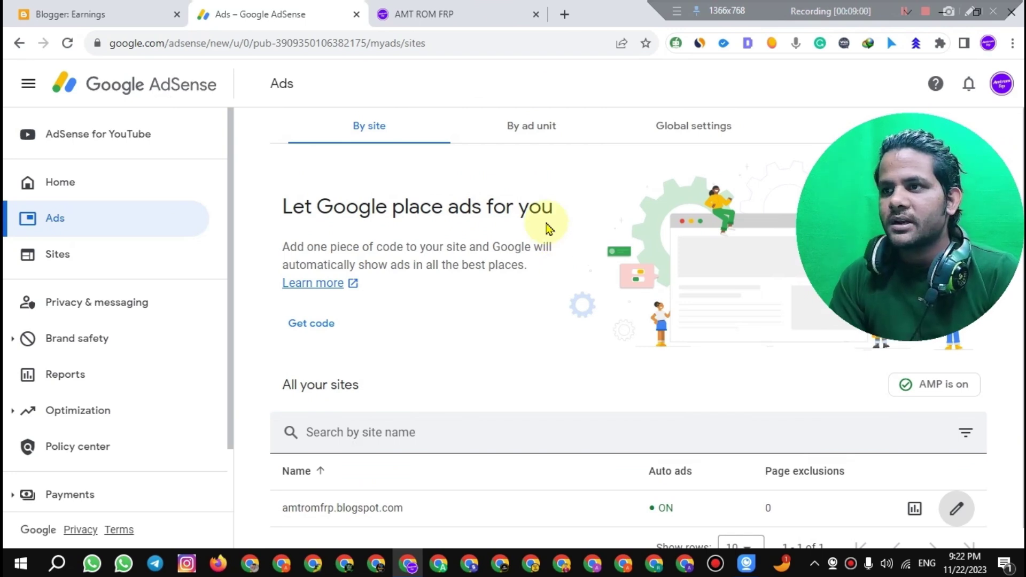
Open the ads overview by ad unit and examine the available ad unit types and the existing ad units
{"action": "left_click", "coordinate": [535, 133]}
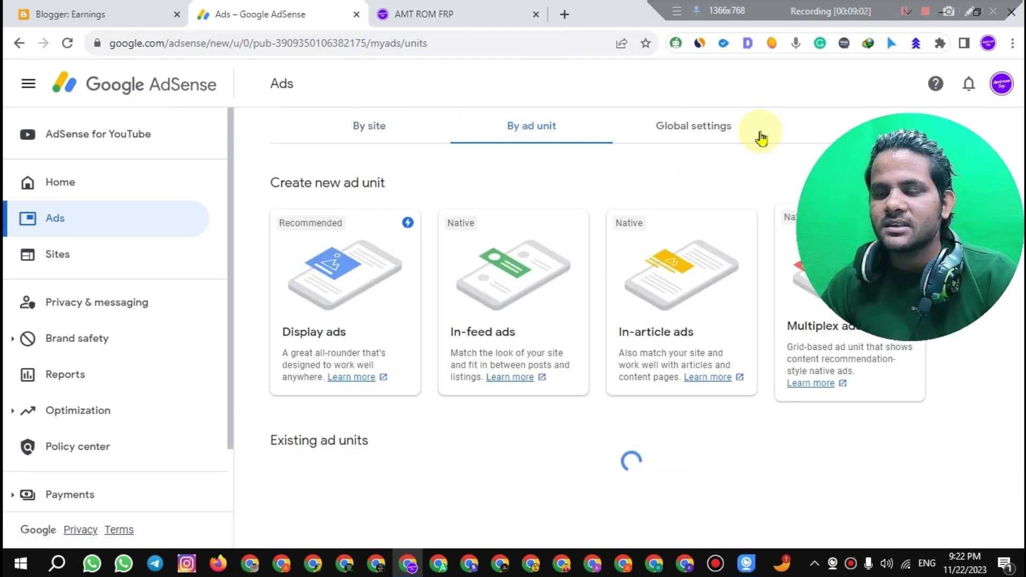
{"action": "scroll", "coordinate": [525, 140], "scroll_direction": "down", "scroll_amount": 6}
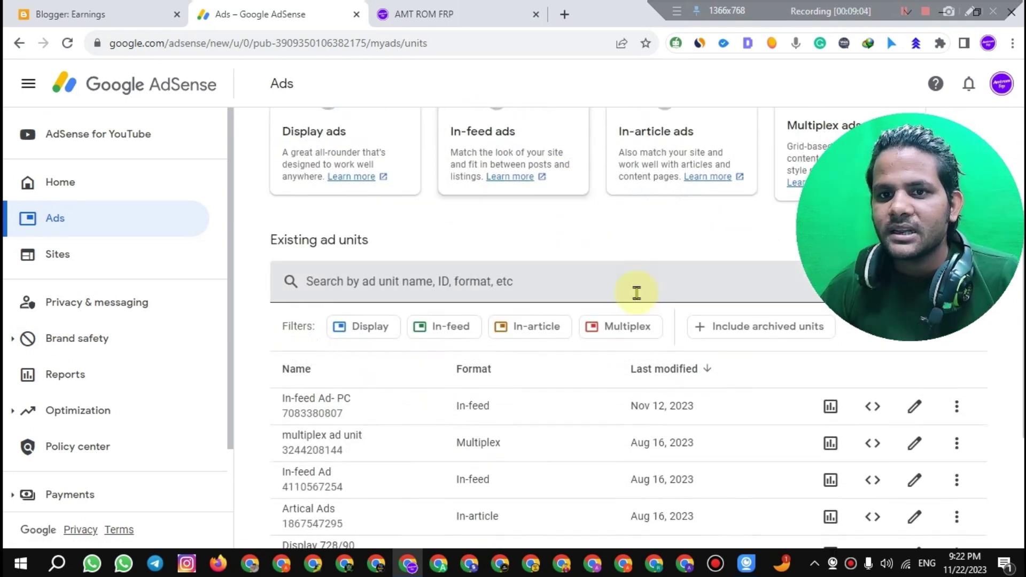
{"action": "scroll", "coordinate": [509, 300], "scroll_direction": "up", "scroll_amount": 1}
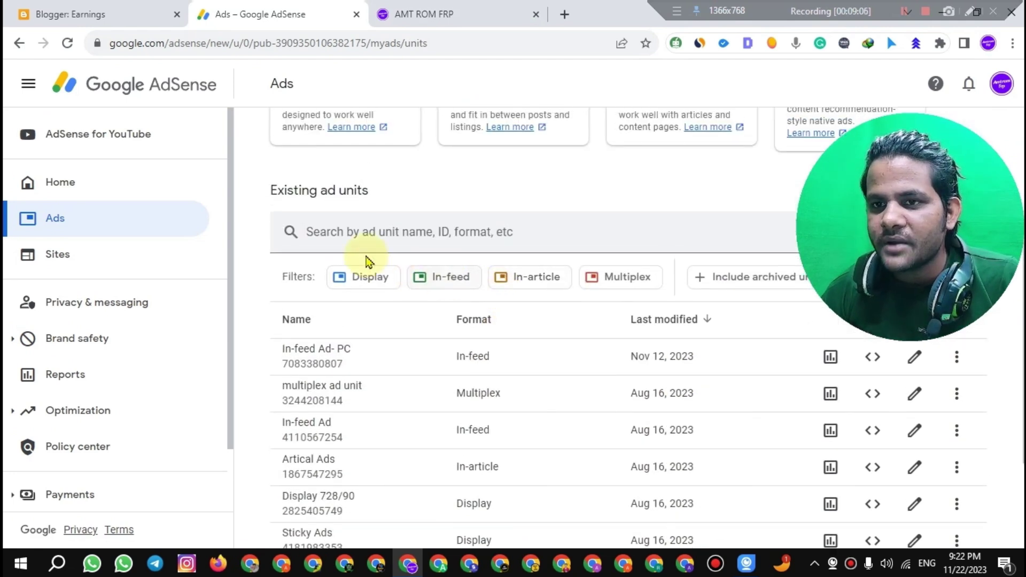
{"action": "scroll", "coordinate": [652, 320], "scroll_direction": "down", "scroll_amount": 2}
{"action": "scroll", "coordinate": [718, 426], "scroll_direction": "down", "scroll_amount": 1}
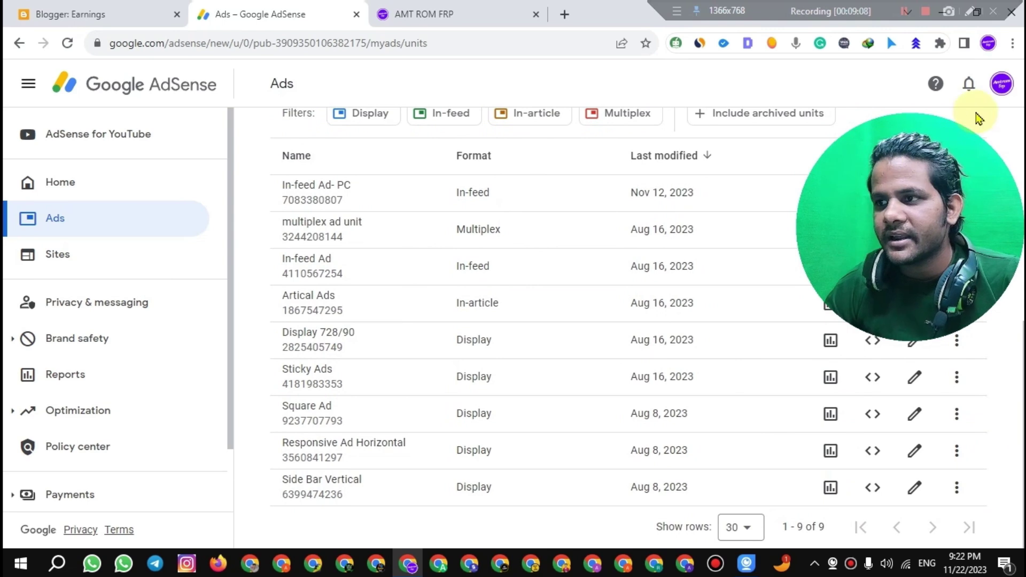
{"action": "left_click_drag", "start_coordinate": [943, 121], "coordinate": [182, 329]}
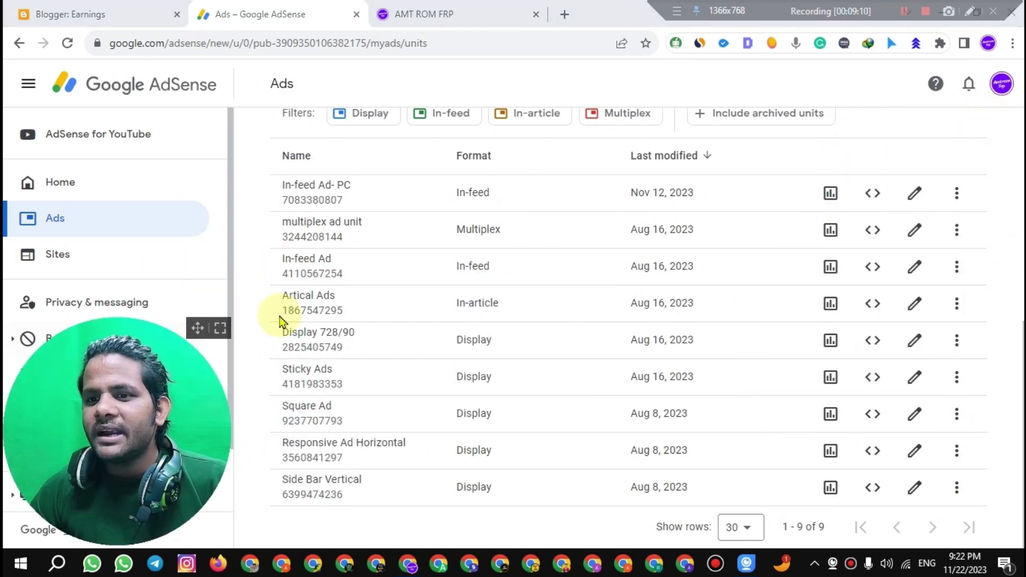
{"action": "scroll", "coordinate": [809, 303], "scroll_direction": "up", "scroll_amount": 5}
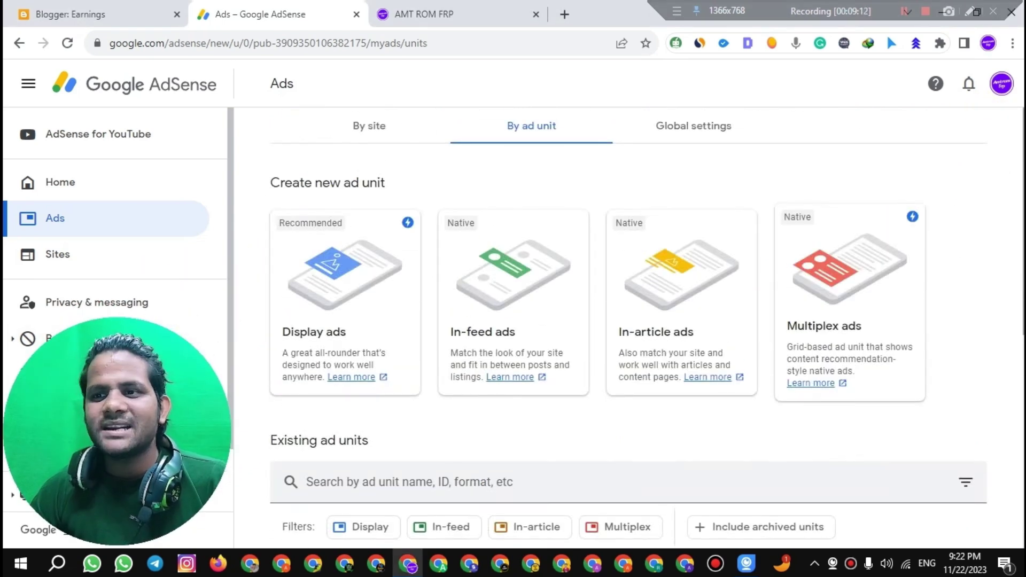
{"action": "scroll", "coordinate": [1012, 412], "scroll_direction": "down", "scroll_amount": 5}
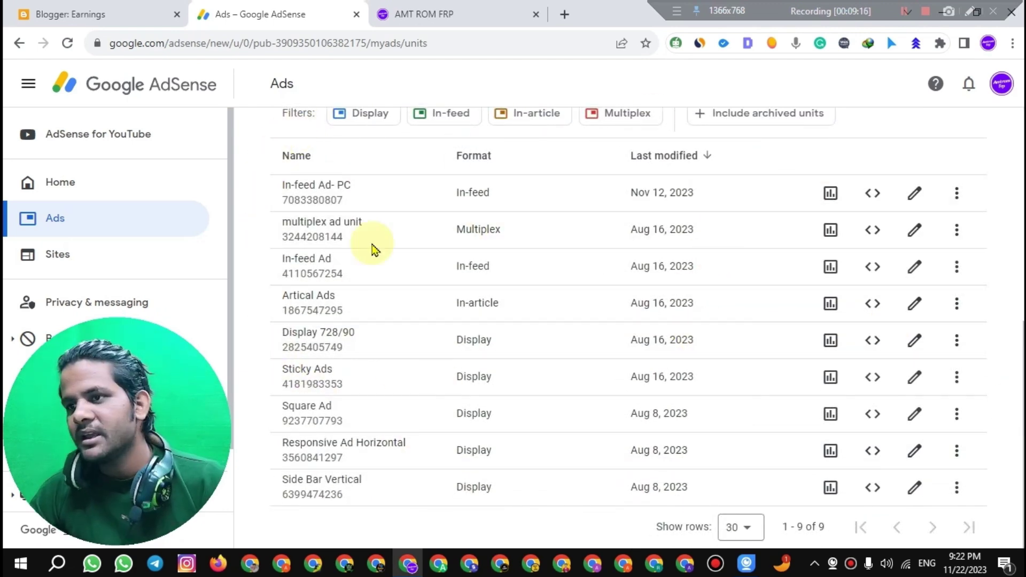
{"action": "scroll", "coordinate": [1014, 473], "scroll_direction": "up", "scroll_amount": 3}
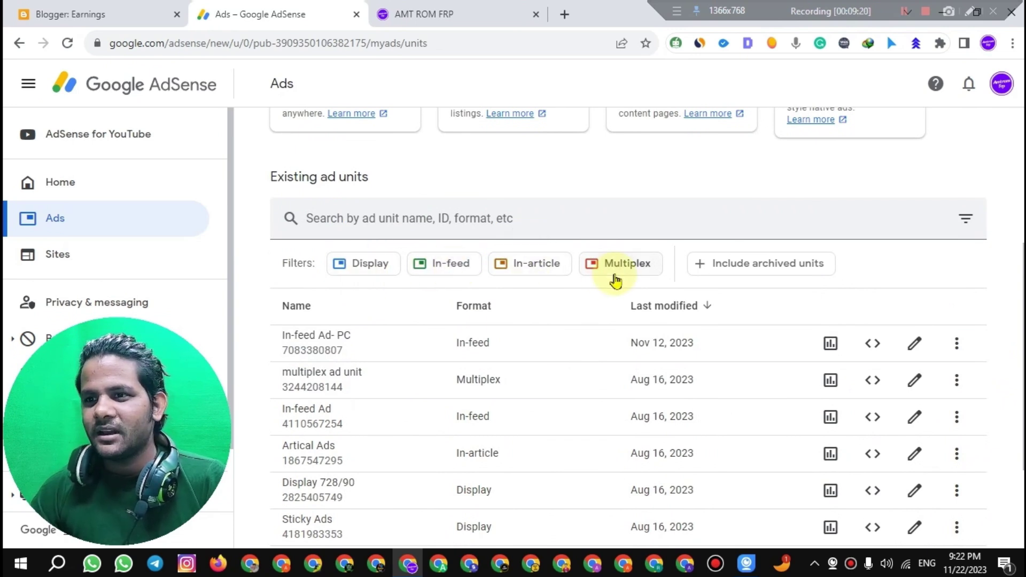
{"action": "scroll", "coordinate": [887, 316], "scroll_direction": "up", "scroll_amount": 2}
{"action": "scroll", "coordinate": [887, 316], "scroll_direction": "down", "scroll_amount": 1}
Filter the existing ad units to the Display format and review the listed units
{"action": "left_click", "coordinate": [360, 298]}
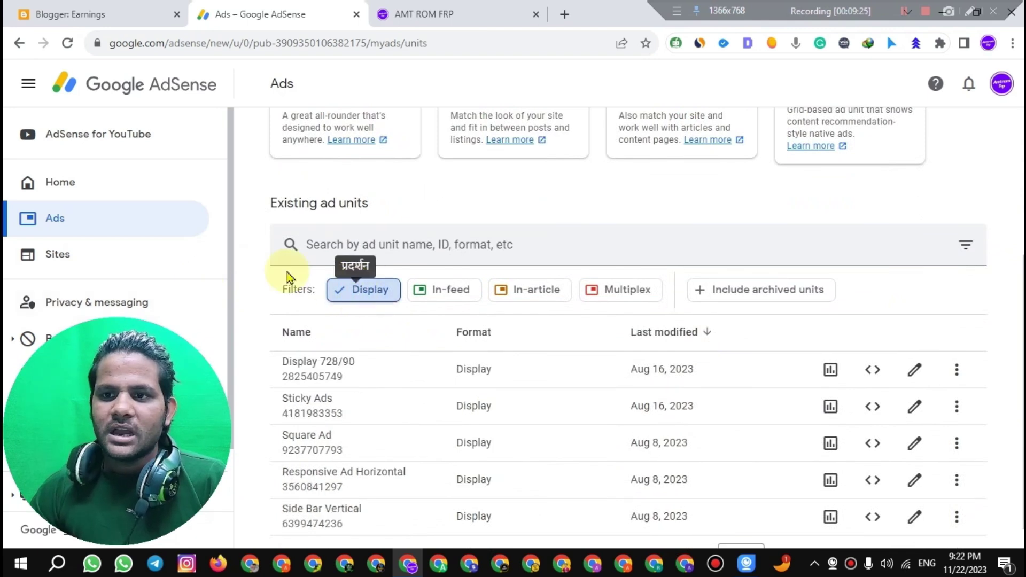
{"action": "scroll", "coordinate": [381, 339], "scroll_direction": "down", "scroll_amount": 1}
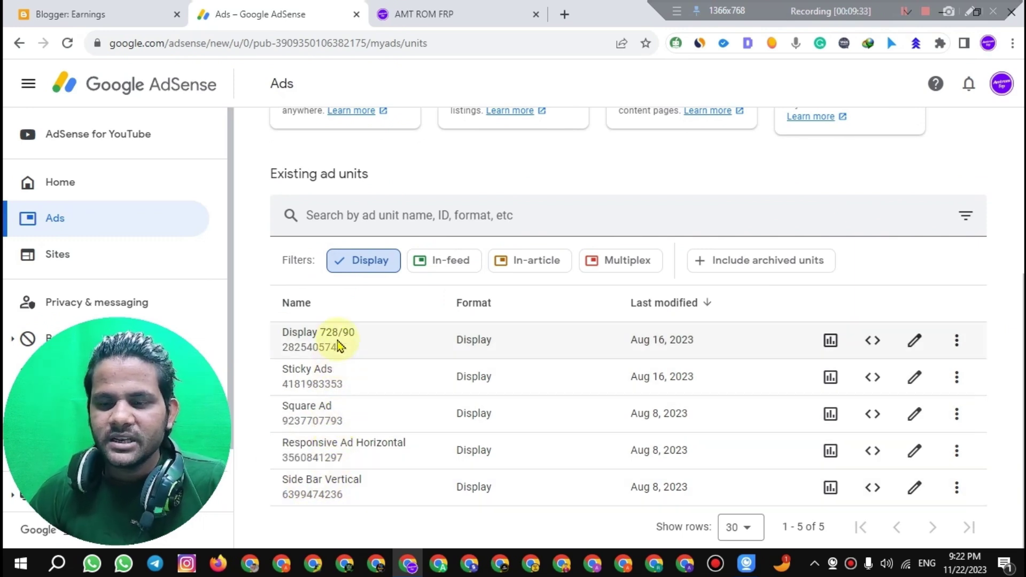
{"action": "left_click_drag", "start_coordinate": [187, 338], "coordinate": [1018, 49]}
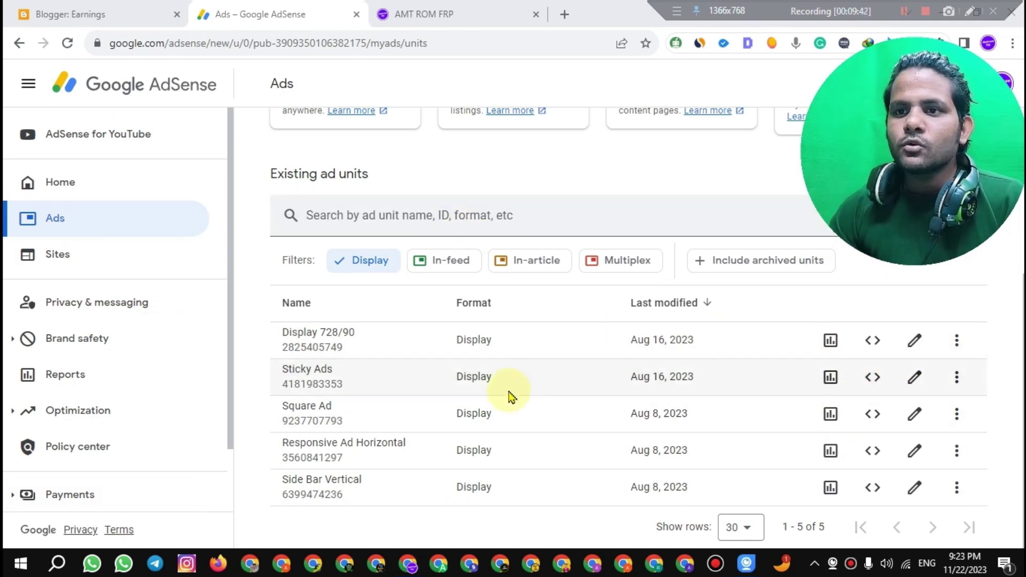
Start a new display ad unit
{"action": "left_click_drag", "start_coordinate": [988, 211], "coordinate": [928, 231]}
{"action": "scroll", "coordinate": [928, 231], "scroll_direction": "up", "scroll_amount": 5}
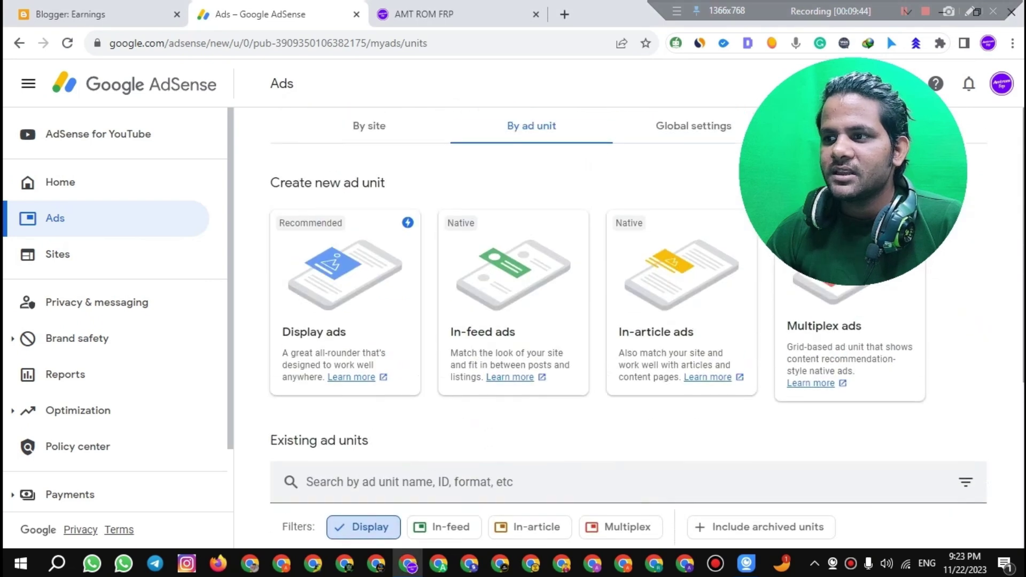
{"action": "left_click", "coordinate": [364, 297]}
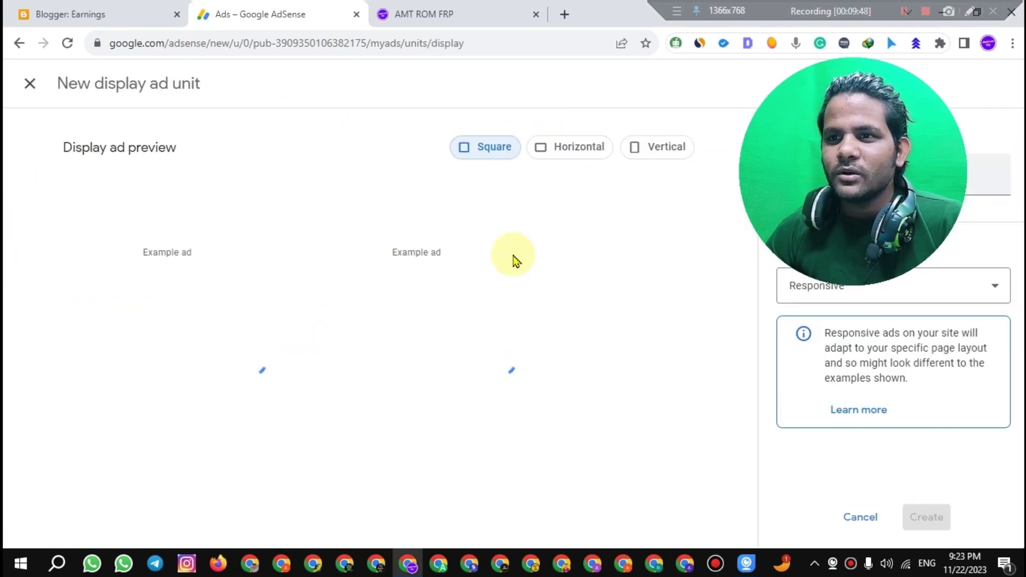
{"action": "mouse_move", "coordinate": [939, 67]}
{"action": "left_click_drag", "start_coordinate": [935, 70], "coordinate": [751, 325]}
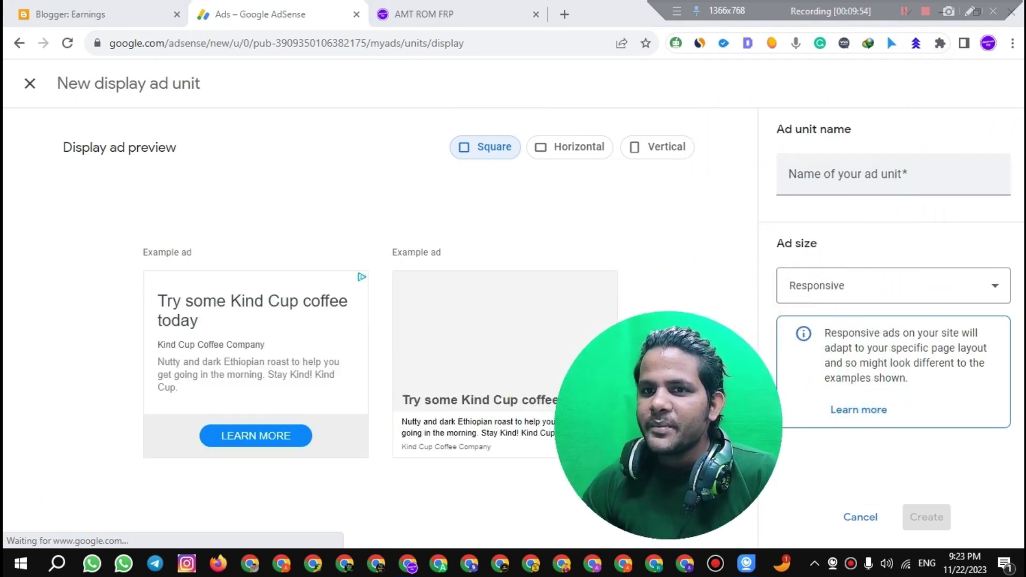
Preview how the new display ad unit looks in the Horizontal and Vertical shapes
{"action": "left_click", "coordinate": [920, 176]}
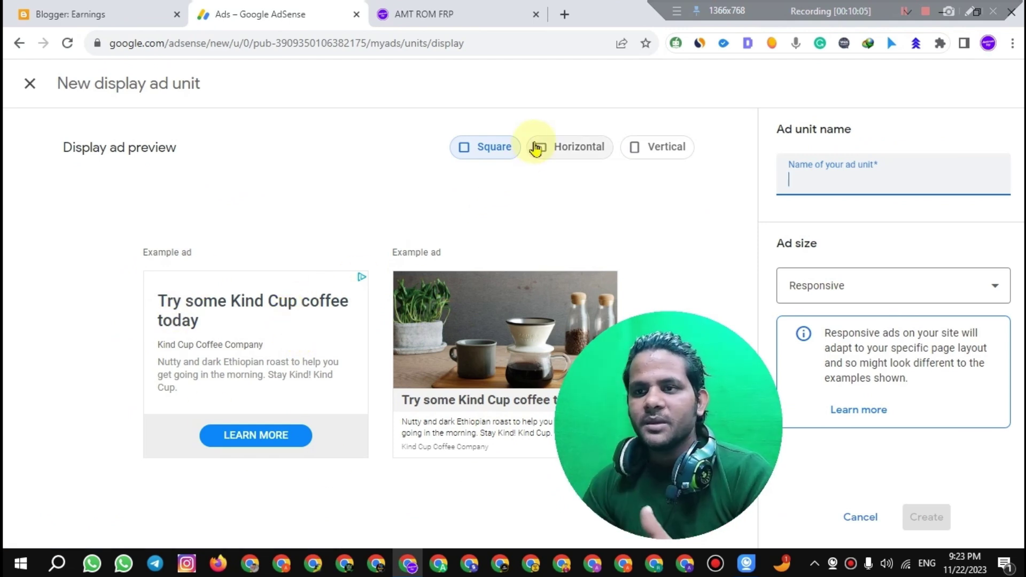
{"action": "left_click", "coordinate": [561, 149]}
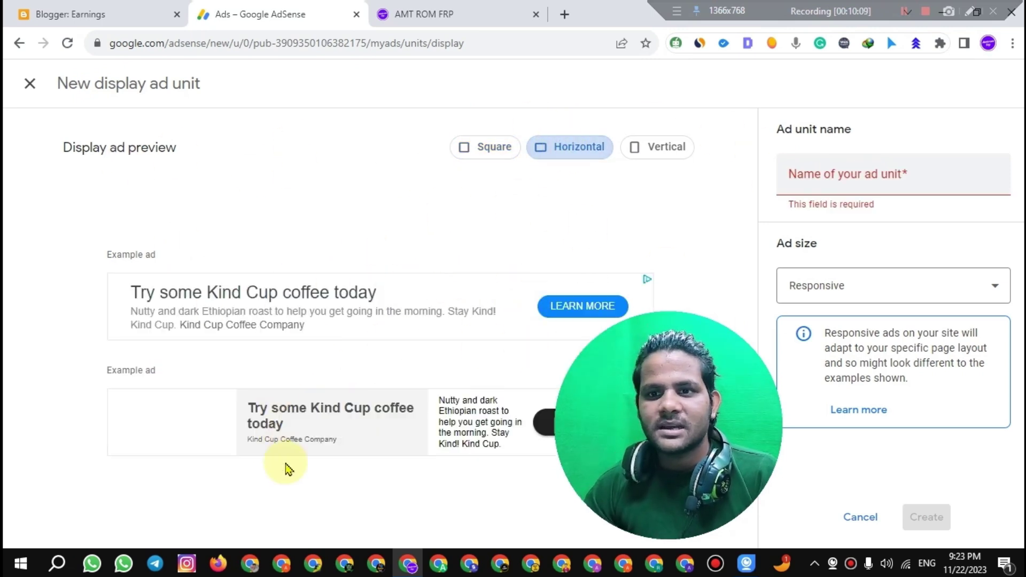
{"action": "left_click", "coordinate": [672, 151]}
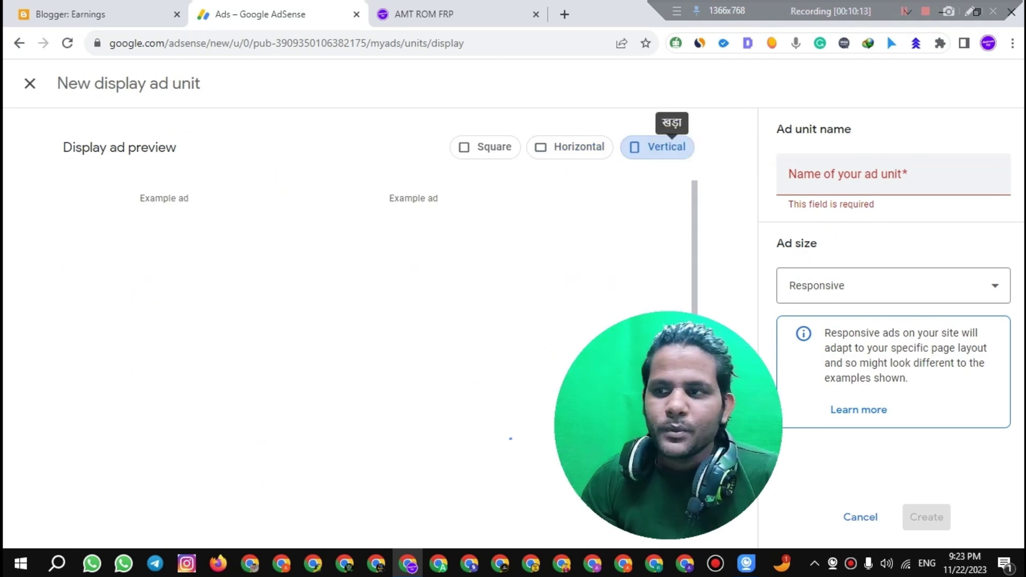
Try the Fixed ad size for the new display ad unit and set it back to Responsive
{"action": "left_click", "coordinate": [926, 286]}
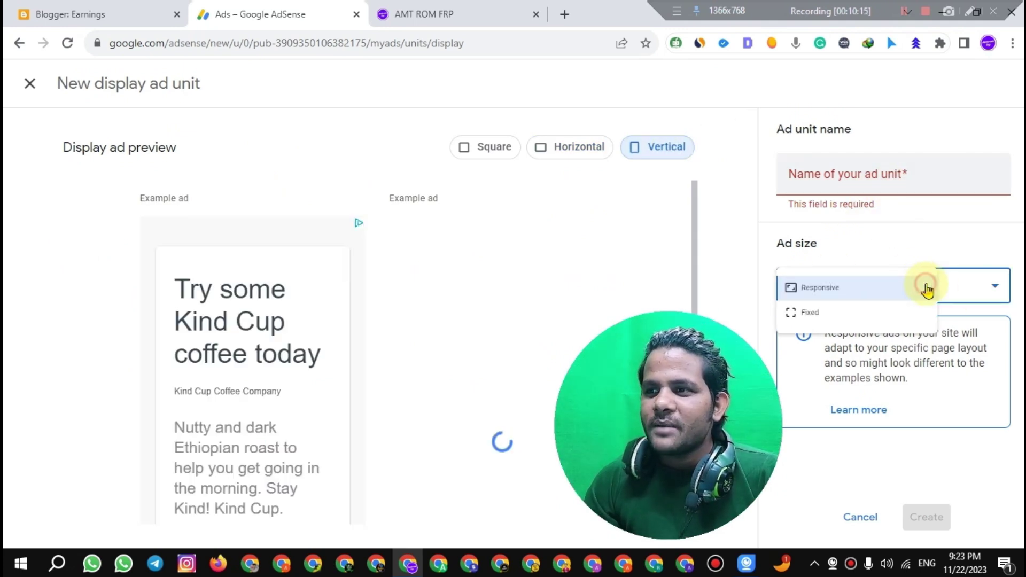
{"action": "left_click", "coordinate": [920, 287]}
{"action": "left_click", "coordinate": [891, 281]}
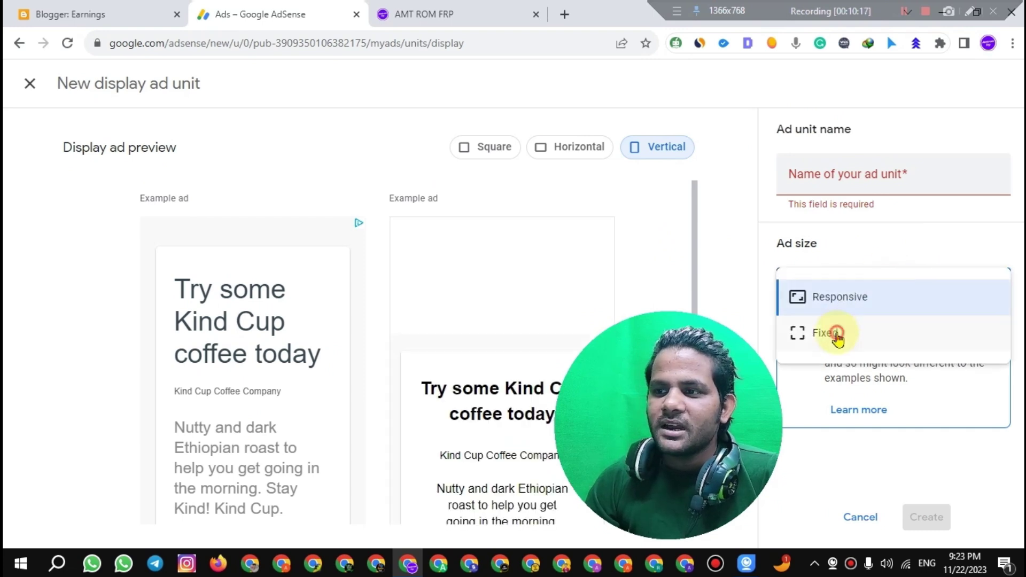
{"action": "left_click", "coordinate": [837, 337]}
{"action": "left_click", "coordinate": [900, 290]}
{"action": "left_click", "coordinate": [847, 297]}
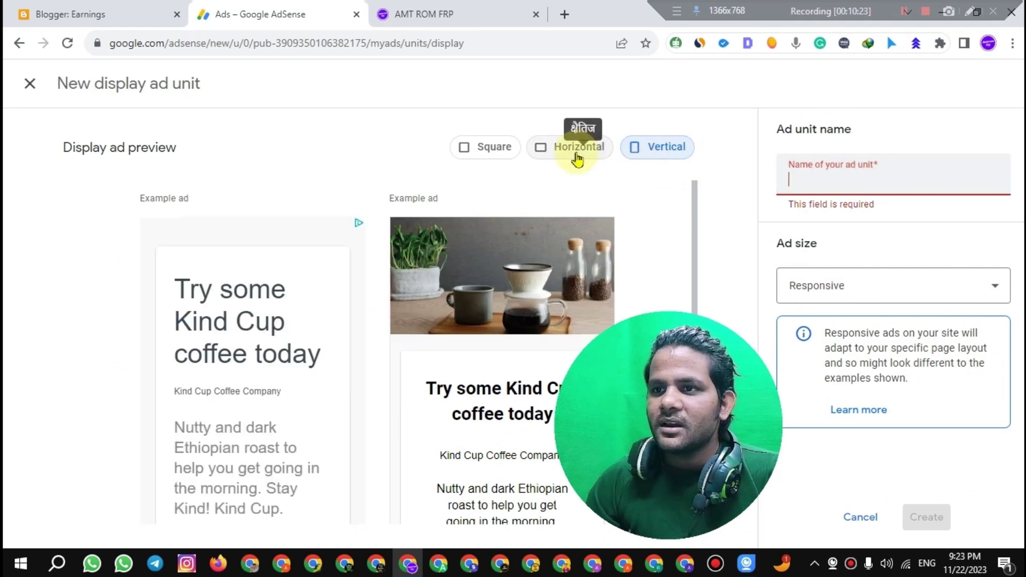
Return the ad preview to Square and close the new display ad unit form without creating a unit
{"action": "left_click", "coordinate": [484, 146]}
{"action": "left_click", "coordinate": [872, 171]}
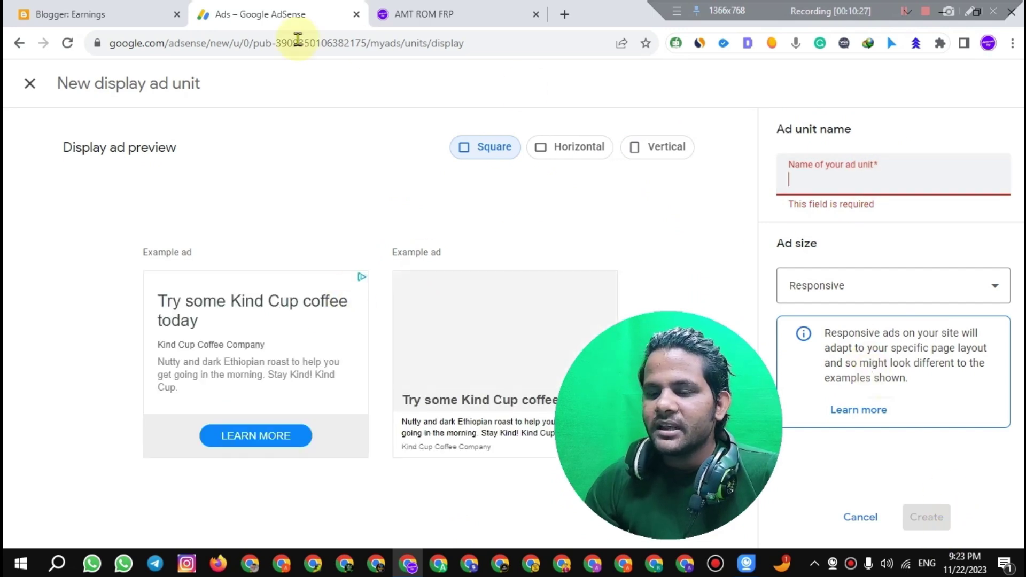
{"action": "left_click", "coordinate": [30, 83]}
Open the ad code of the existing Display 728/90 unit and copy its HTML snippet
{"action": "scroll", "coordinate": [855, 284], "scroll_direction": "down", "scroll_amount": 2}
{"action": "scroll", "coordinate": [327, 310], "scroll_direction": "down", "scroll_amount": 3}
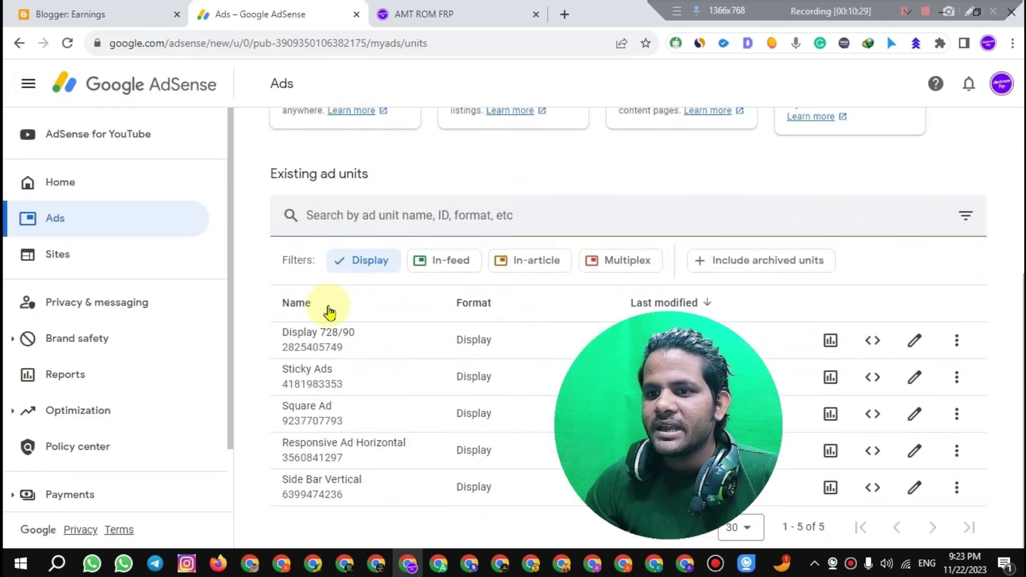
{"action": "left_click_drag", "start_coordinate": [747, 326], "coordinate": [689, 356]}
{"action": "left_click", "coordinate": [874, 344]}
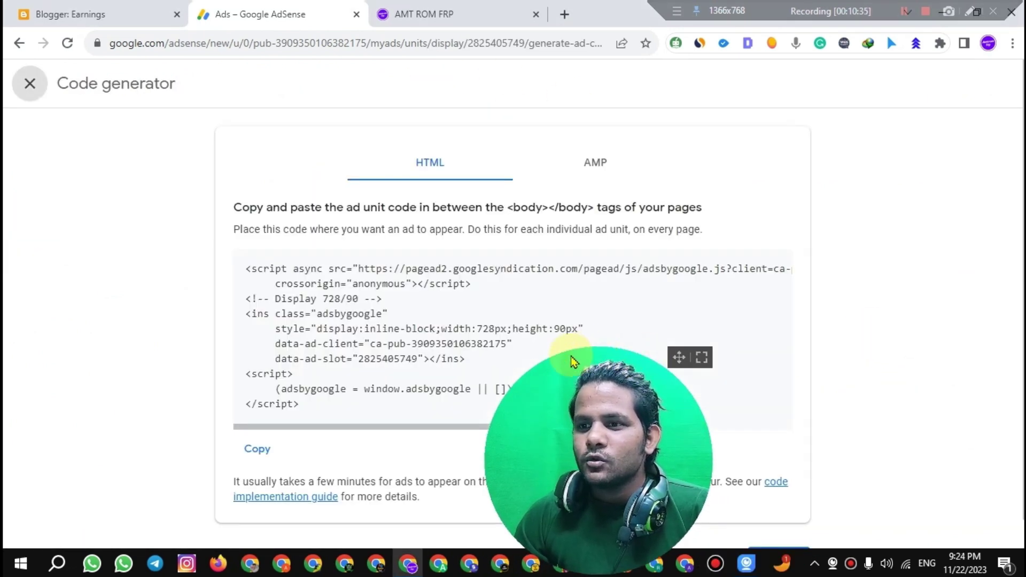
{"action": "left_click_drag", "start_coordinate": [679, 357], "coordinate": [994, 139]}
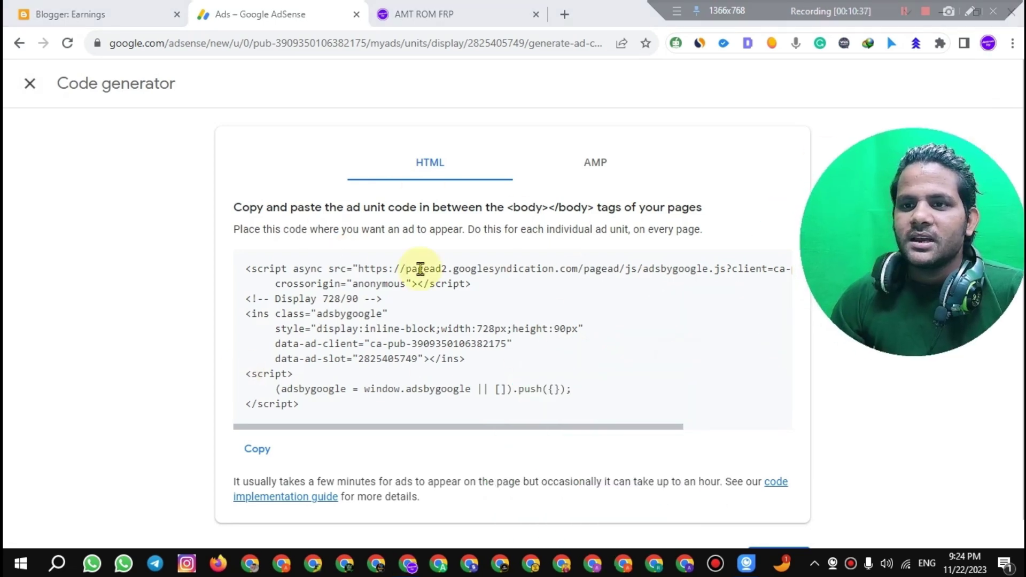
{"action": "left_click", "coordinate": [258, 452]}
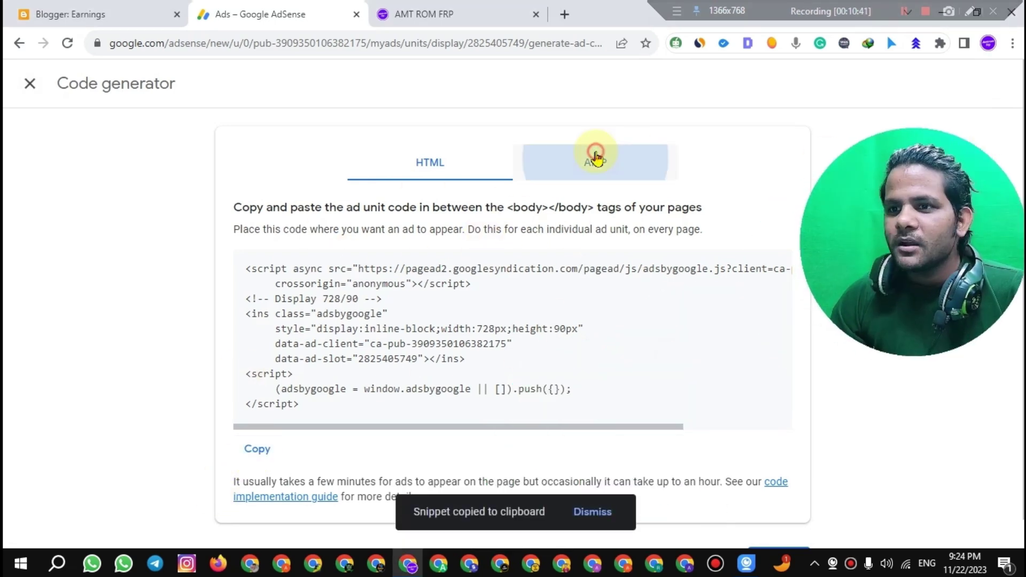
Compare the unit's HTML and AMP code and copy the AMP ad code meant for the page body
{"action": "left_click", "coordinate": [591, 157]}
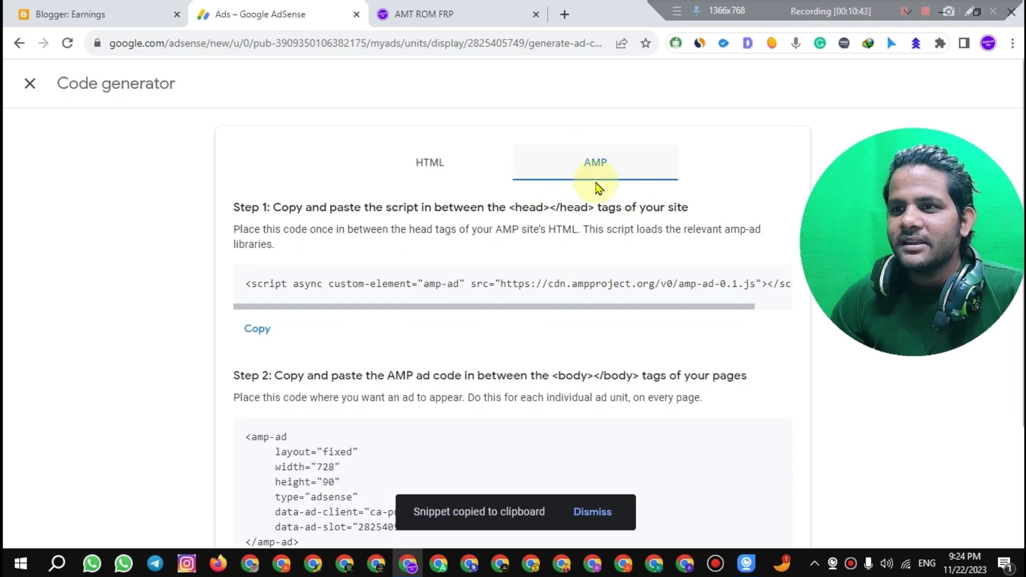
{"action": "left_click", "coordinate": [418, 165]}
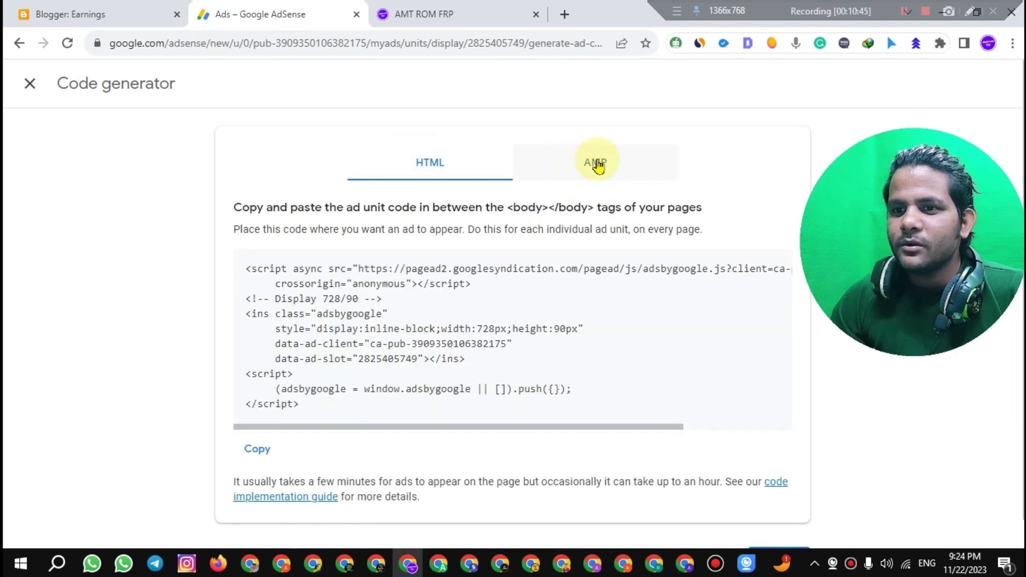
{"action": "mouse_move", "coordinate": [841, 205]}
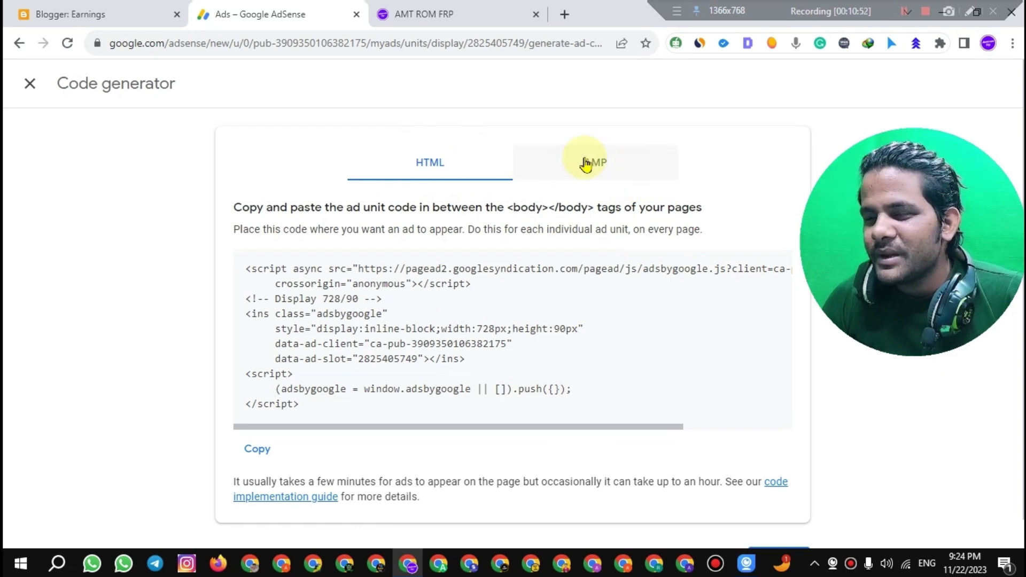
{"action": "left_click", "coordinate": [562, 172]}
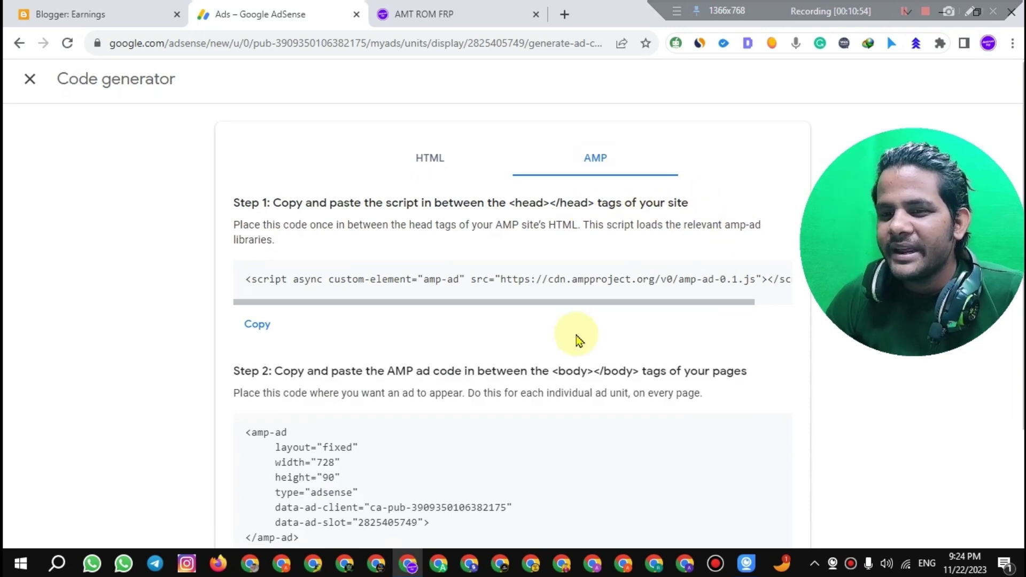
{"action": "scroll", "coordinate": [577, 339], "scroll_direction": "down", "scroll_amount": 3}
{"action": "left_click", "coordinate": [257, 419]}
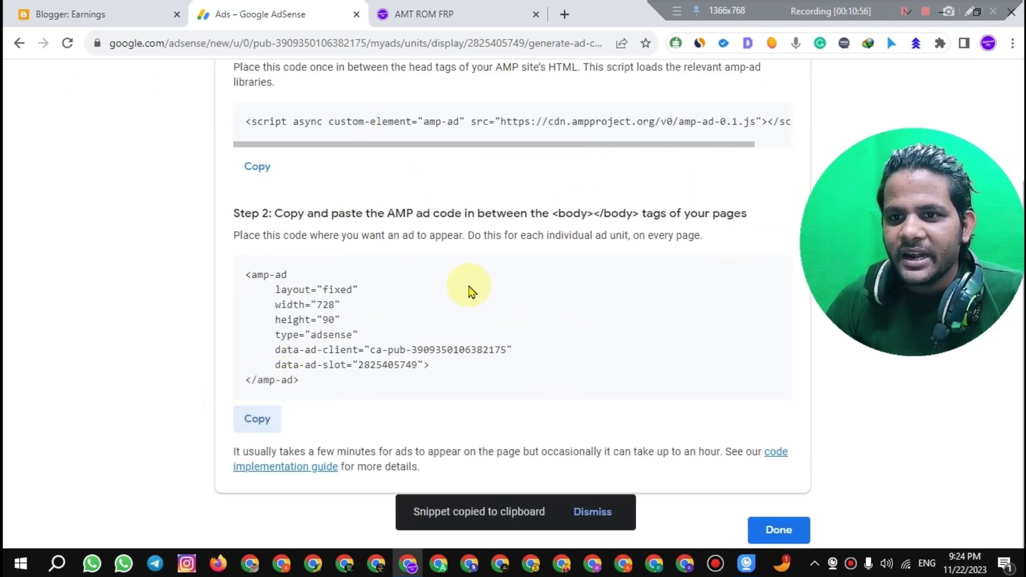
Switch to Blogger and open the blog theme's HTML for editing
{"action": "left_click", "coordinate": [70, 13]}
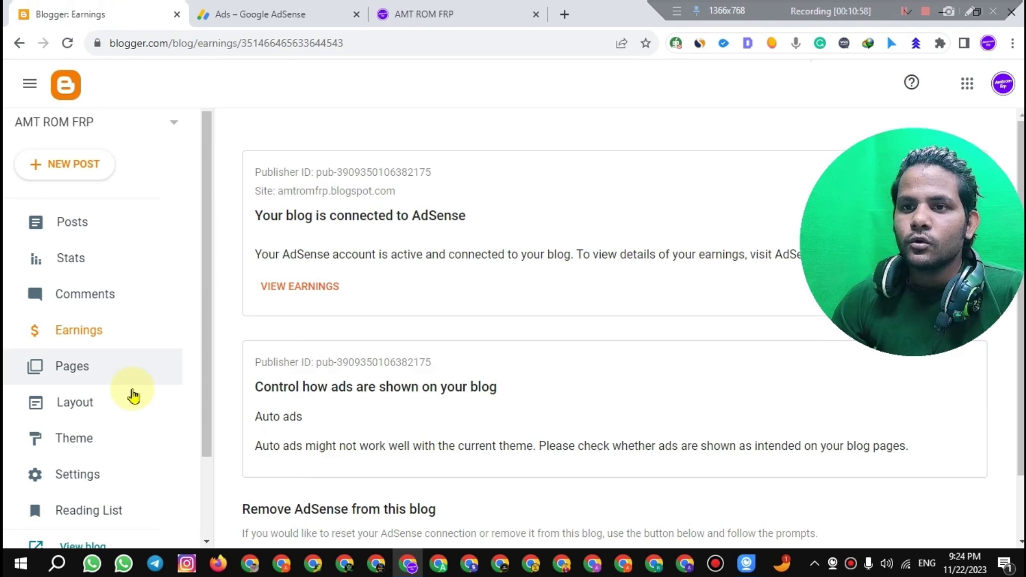
{"action": "left_click", "coordinate": [107, 441]}
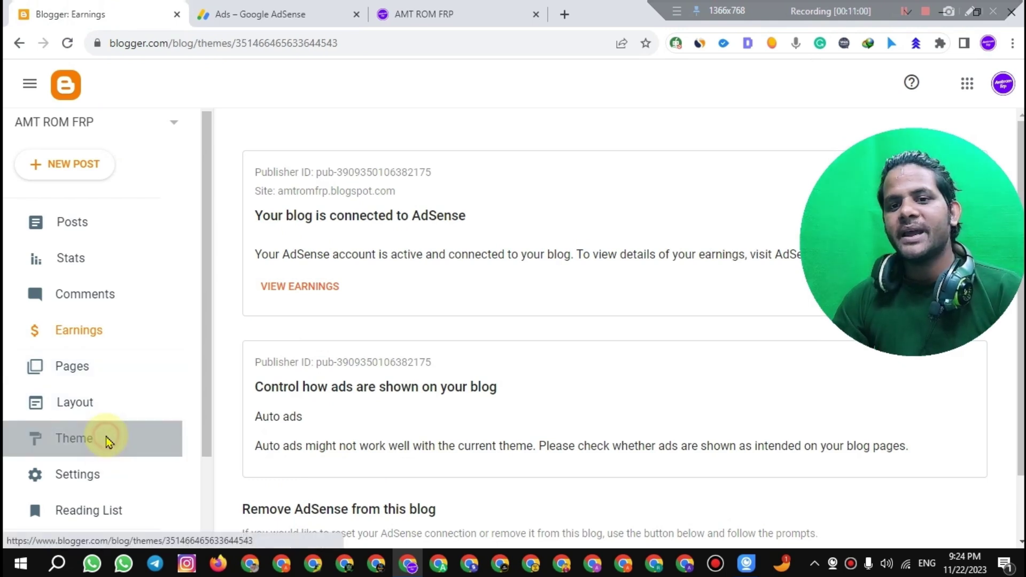
{"action": "left_click", "coordinate": [518, 223]}
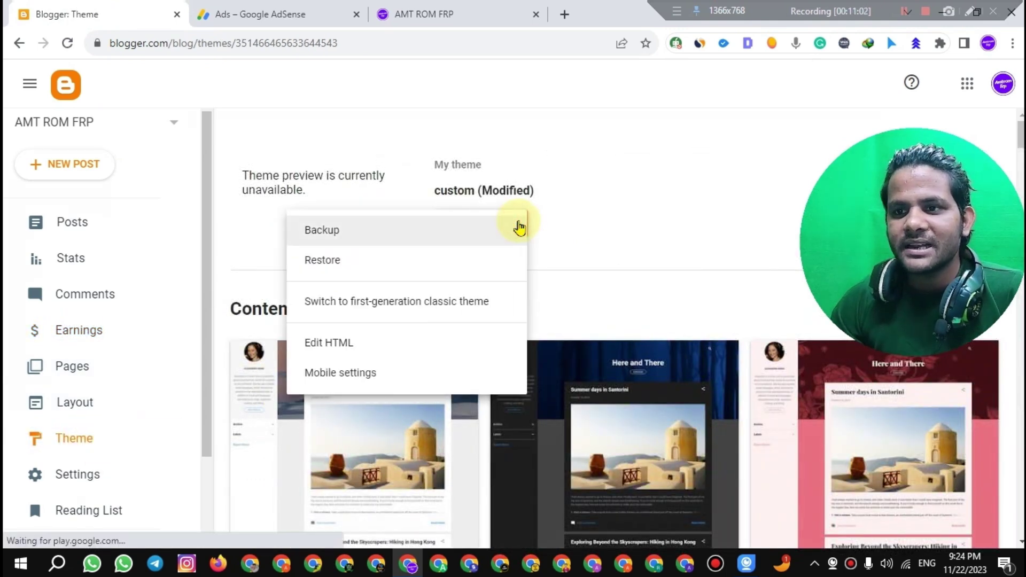
{"action": "left_click", "coordinate": [451, 349]}
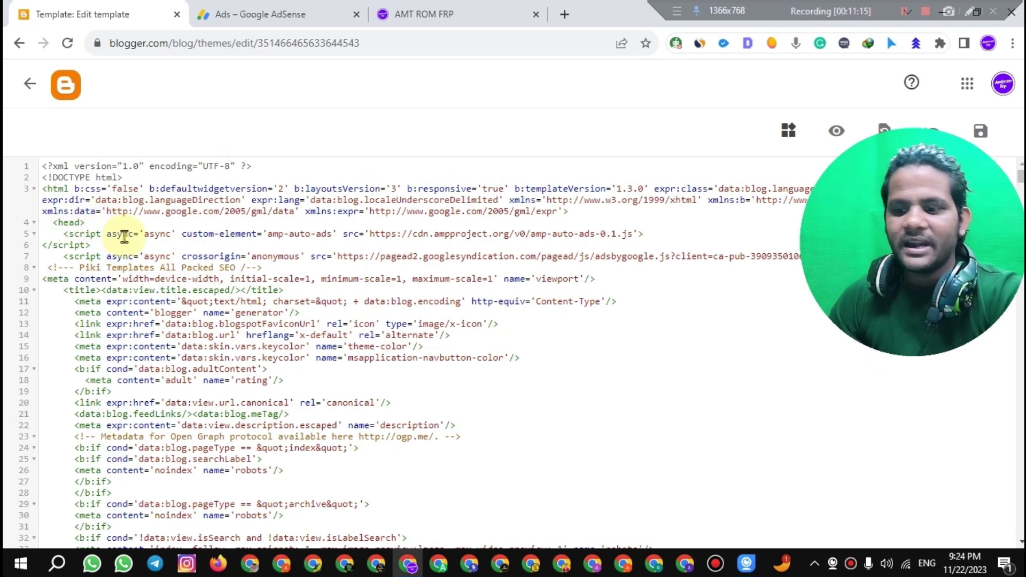
Paste the AMP ad code on a new line directly below the opening <head> tag and save the theme
{"action": "key", "text": "Return"}
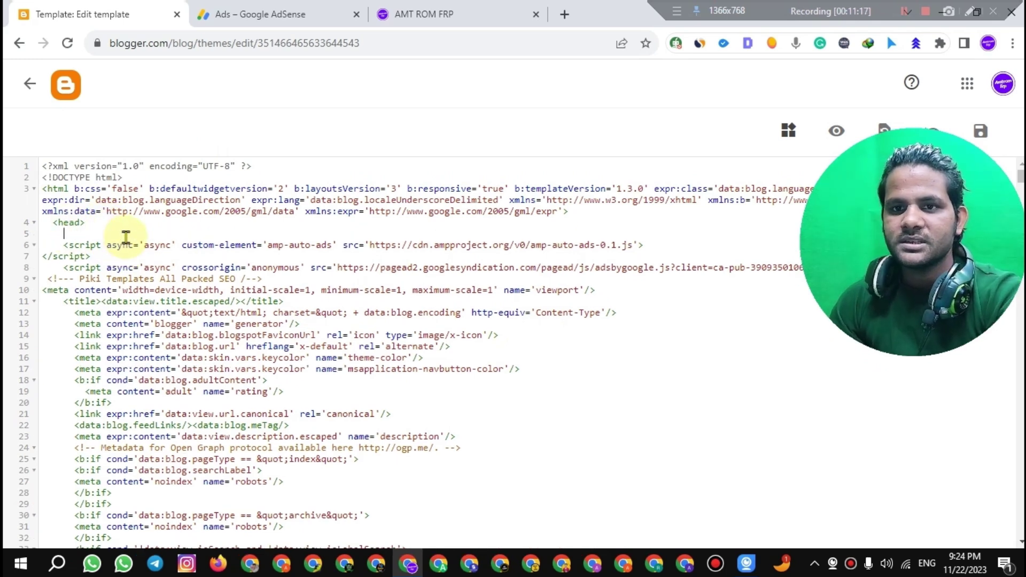
{"action": "key", "text": "ctrl+v"}
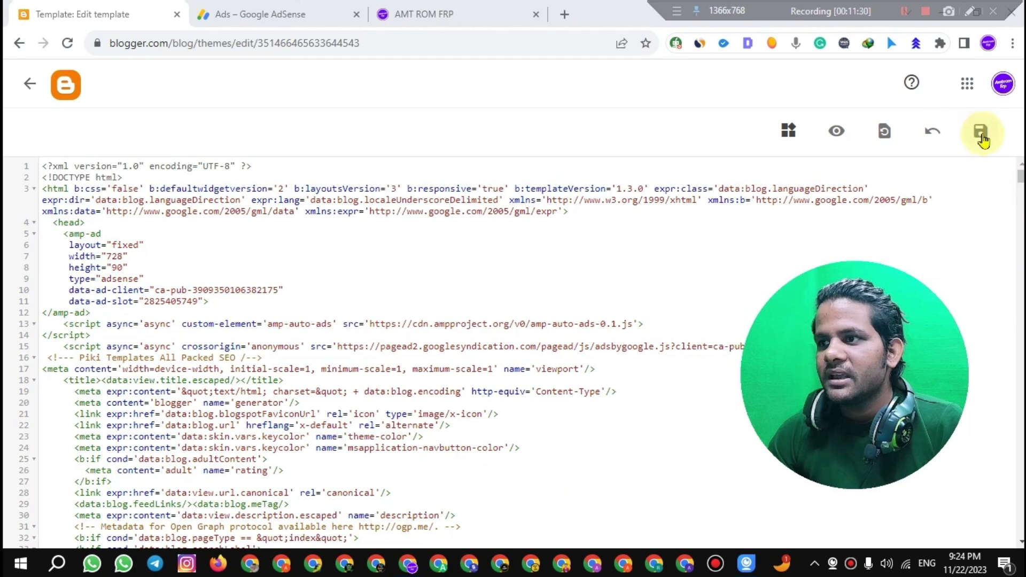
{"action": "left_click", "coordinate": [981, 132]}
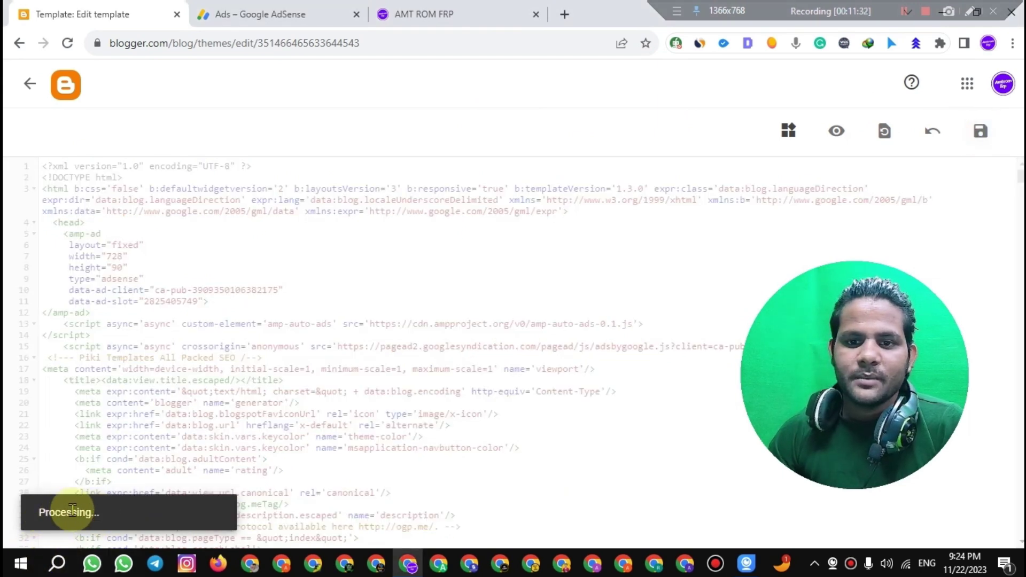
Switch back to AdSense, review the AMP code instructions, and copy the Display 728/90 unit's HTML code
{"action": "left_click", "coordinate": [255, 8]}
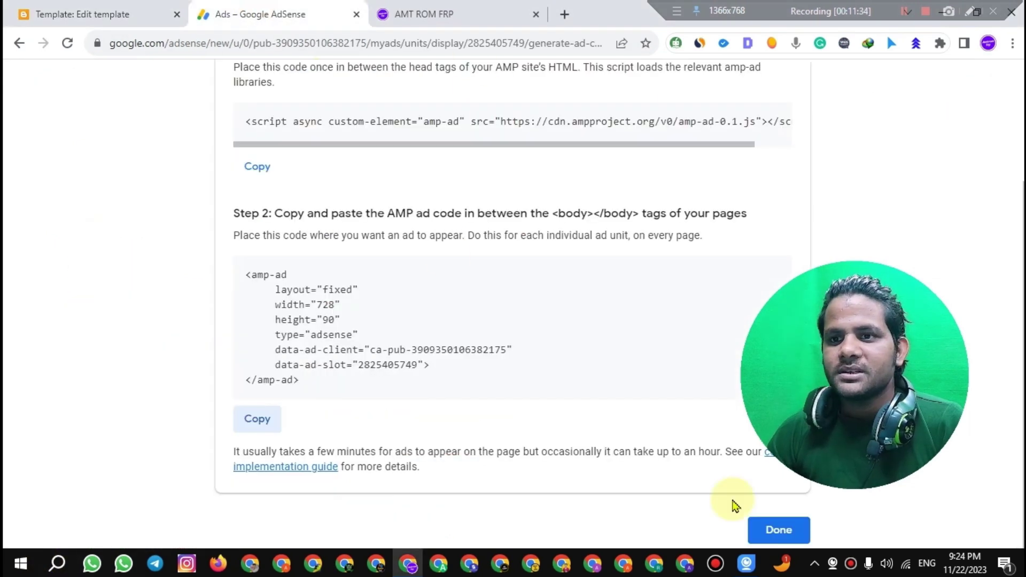
{"action": "scroll", "coordinate": [447, 328], "scroll_direction": "up", "scroll_amount": 3}
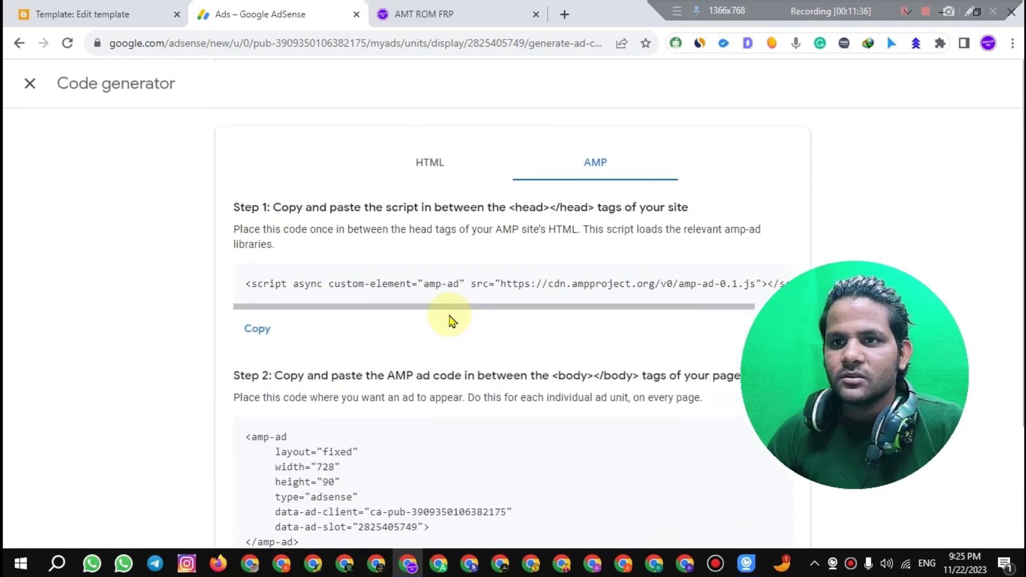
{"action": "scroll", "coordinate": [476, 252], "scroll_direction": "down", "scroll_amount": 3}
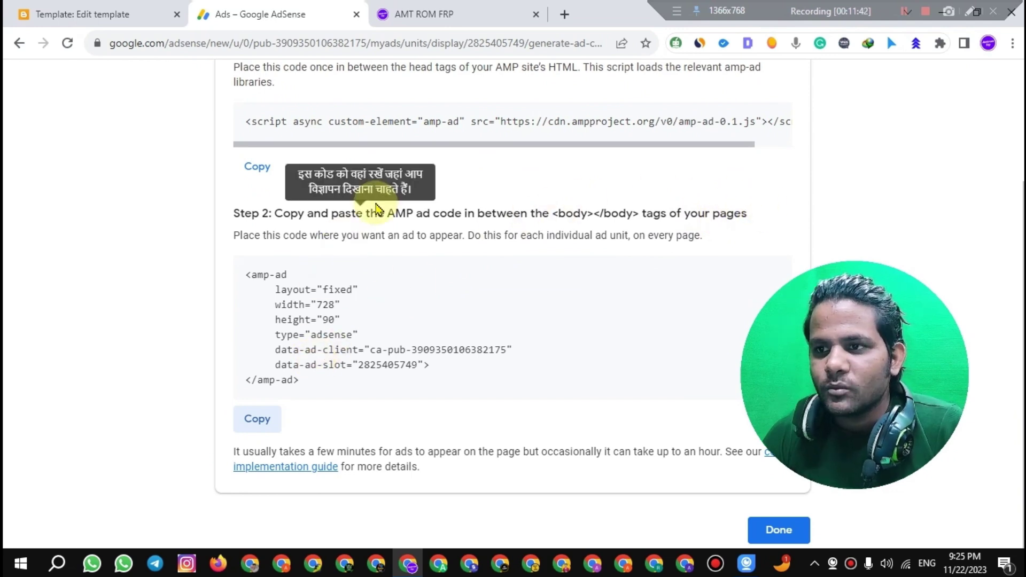
{"action": "scroll", "coordinate": [388, 218], "scroll_direction": "up", "scroll_amount": 4}
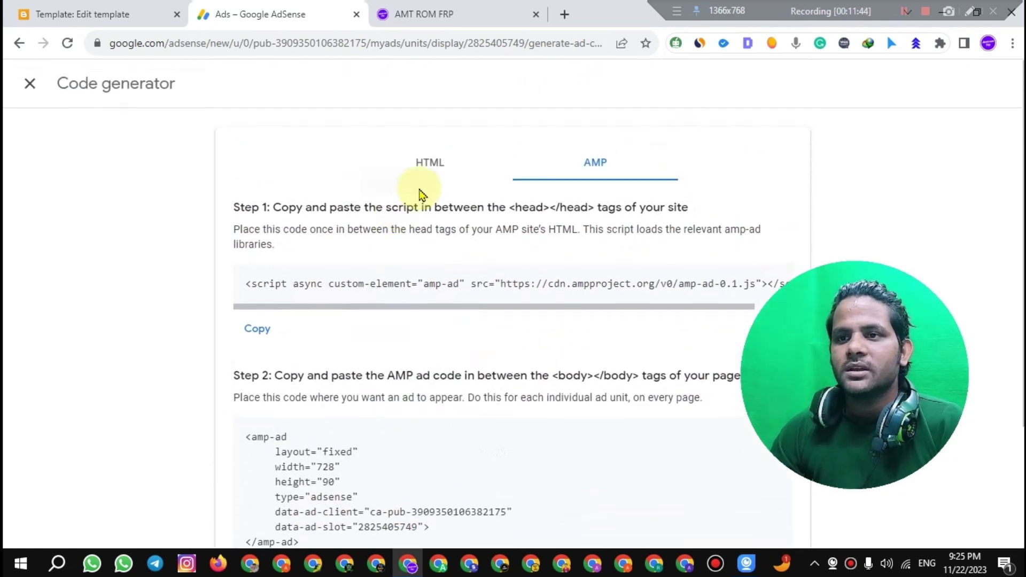
{"action": "left_click", "coordinate": [438, 167]}
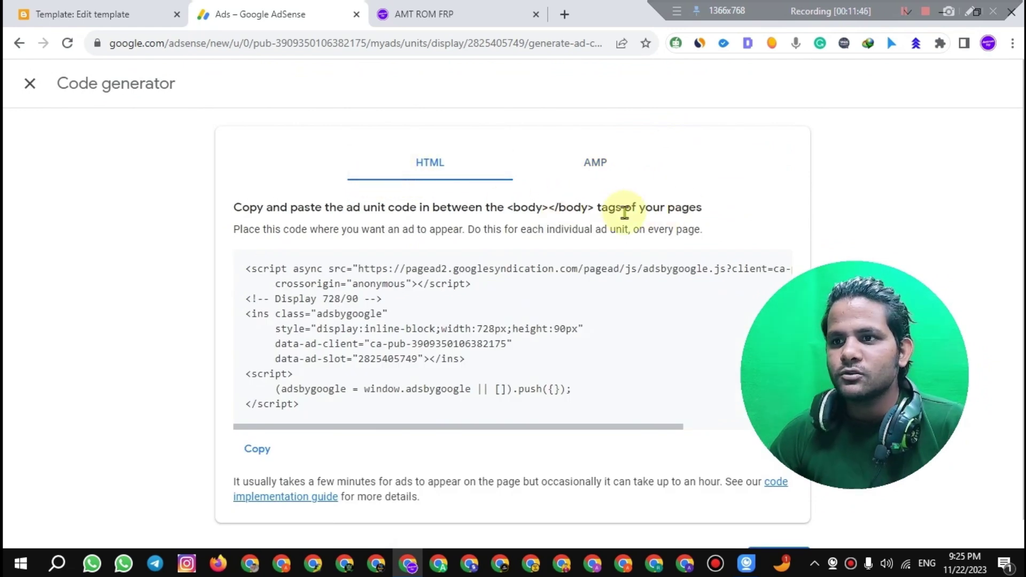
{"action": "scroll", "coordinate": [712, 226], "scroll_direction": "down", "scroll_amount": 1}
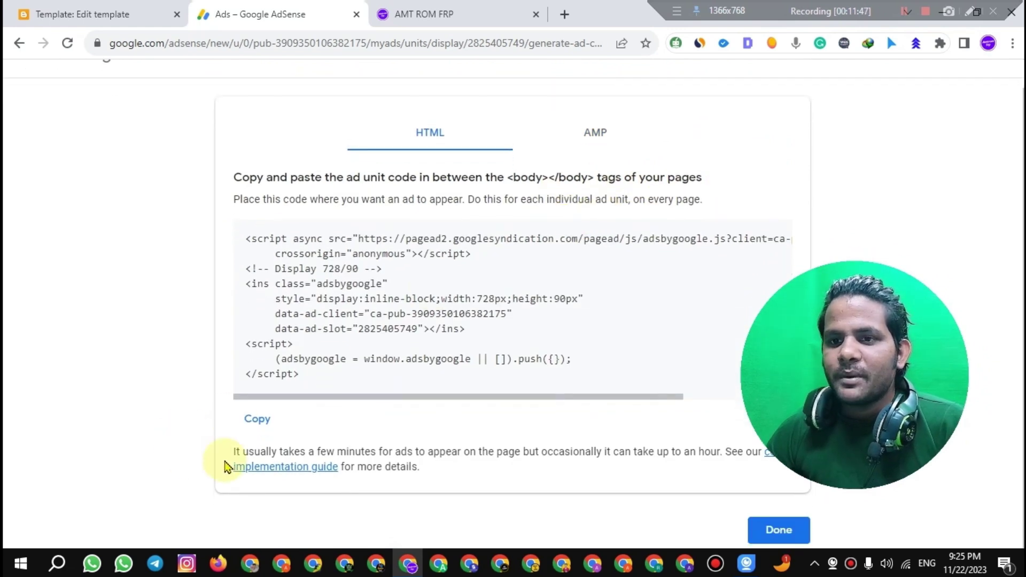
{"action": "left_click", "coordinate": [262, 422]}
Switch to Blogger, leave the theme's HTML editor and open the blog's Layout page
{"action": "left_click", "coordinate": [115, 13]}
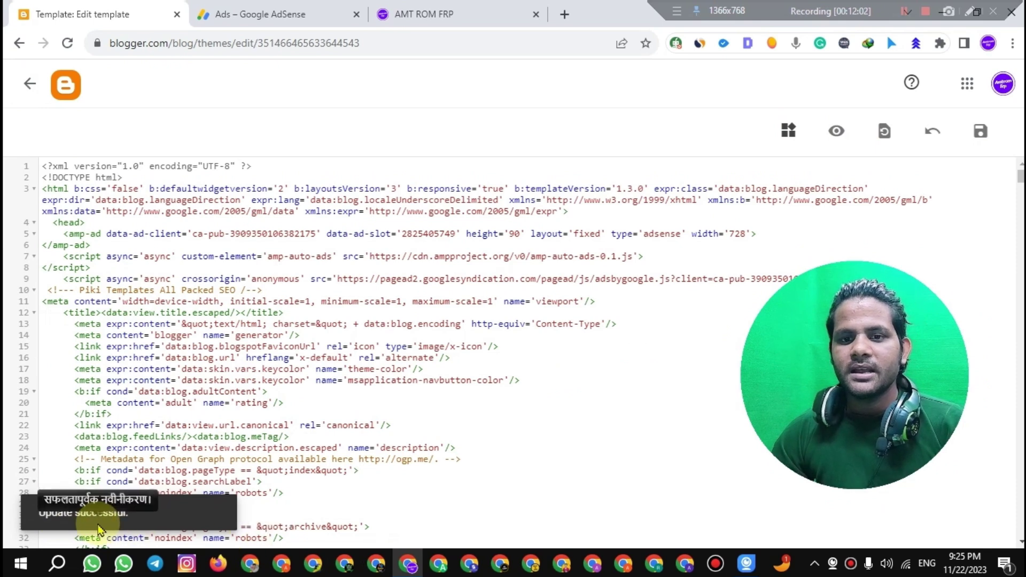
{"action": "left_click", "coordinate": [32, 83]}
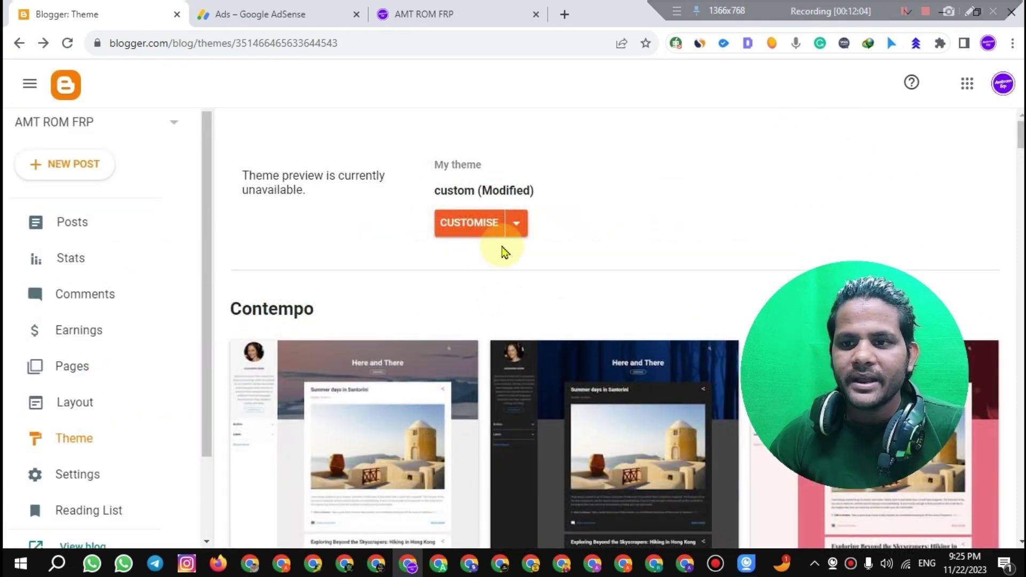
{"action": "left_click", "coordinate": [71, 417]}
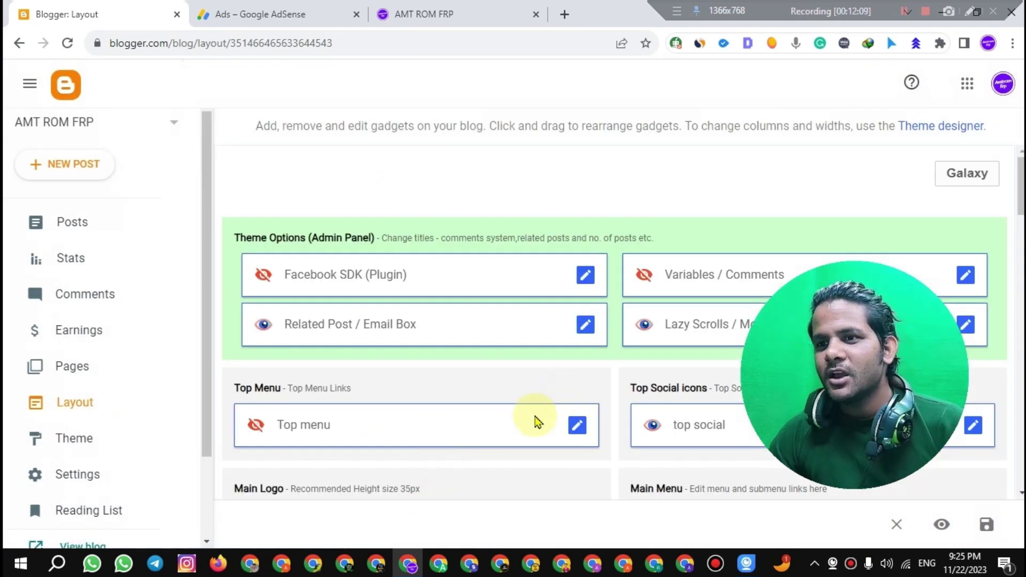
Look through the Layout page's sections for ad spots, including Ads Placement, Inside Post Ads and Sidebar Right
{"action": "scroll", "coordinate": [536, 419], "scroll_direction": "down", "scroll_amount": 5}
{"action": "left_click_drag", "start_coordinate": [946, 270], "coordinate": [370, 343]}
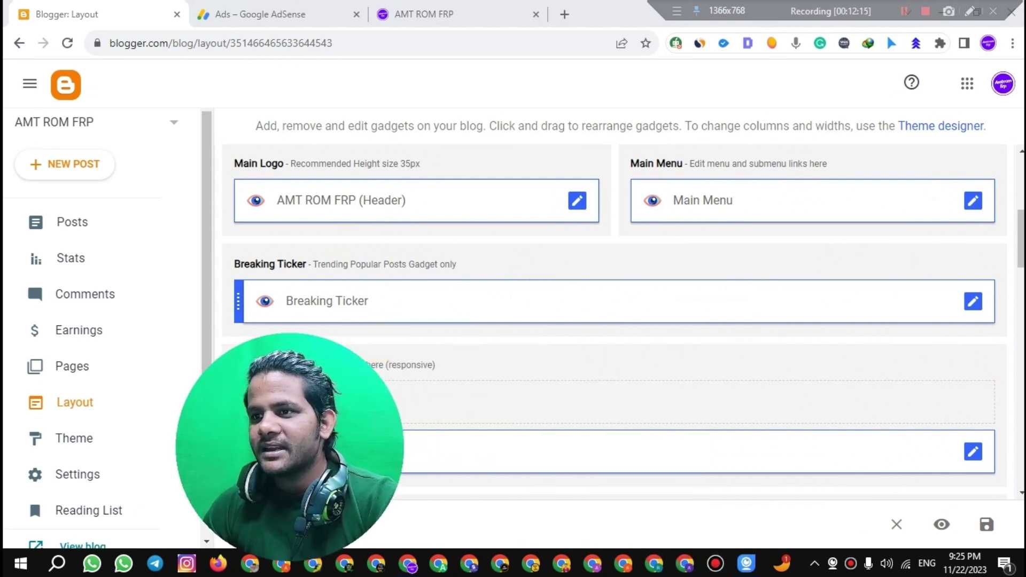
{"action": "scroll", "coordinate": [614, 320], "scroll_direction": "down", "scroll_amount": 5}
{"action": "scroll", "coordinate": [615, 321], "scroll_direction": "up", "scroll_amount": 3}
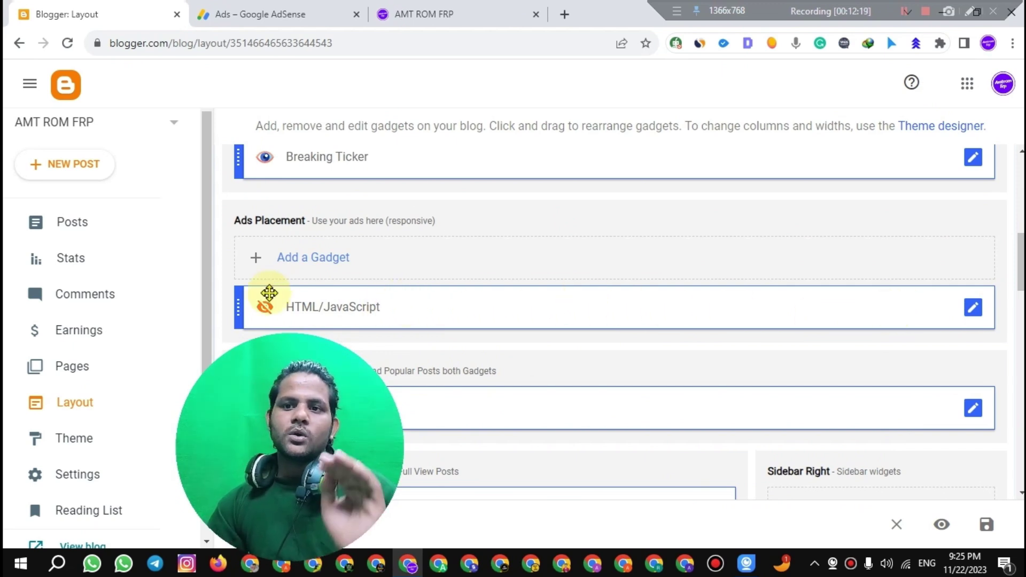
{"action": "left_click", "coordinate": [1019, 225]}
{"action": "left_click_drag", "start_coordinate": [1021, 214], "coordinate": [1018, 342]}
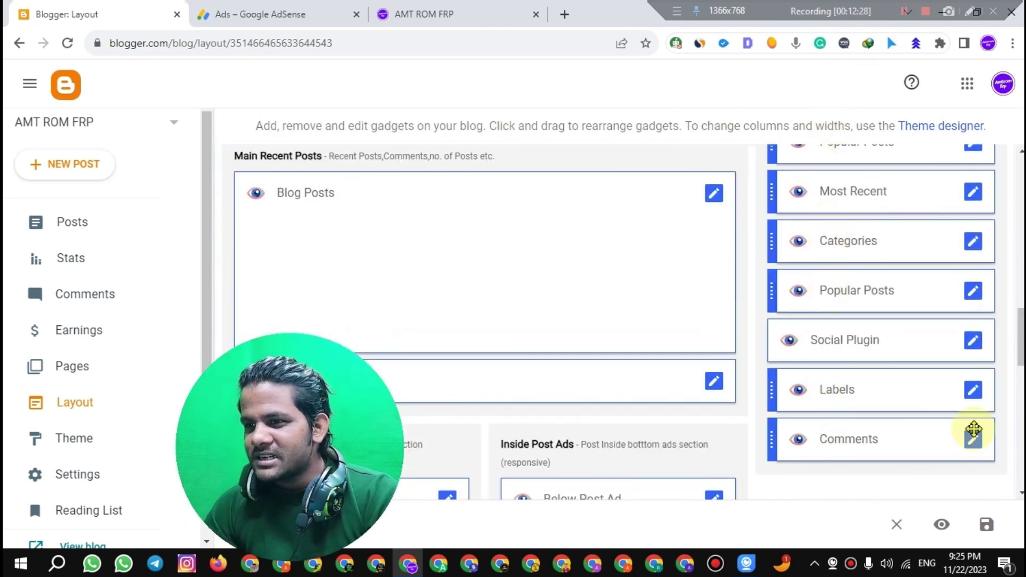
{"action": "scroll", "coordinate": [818, 304], "scroll_direction": "down", "scroll_amount": 5}
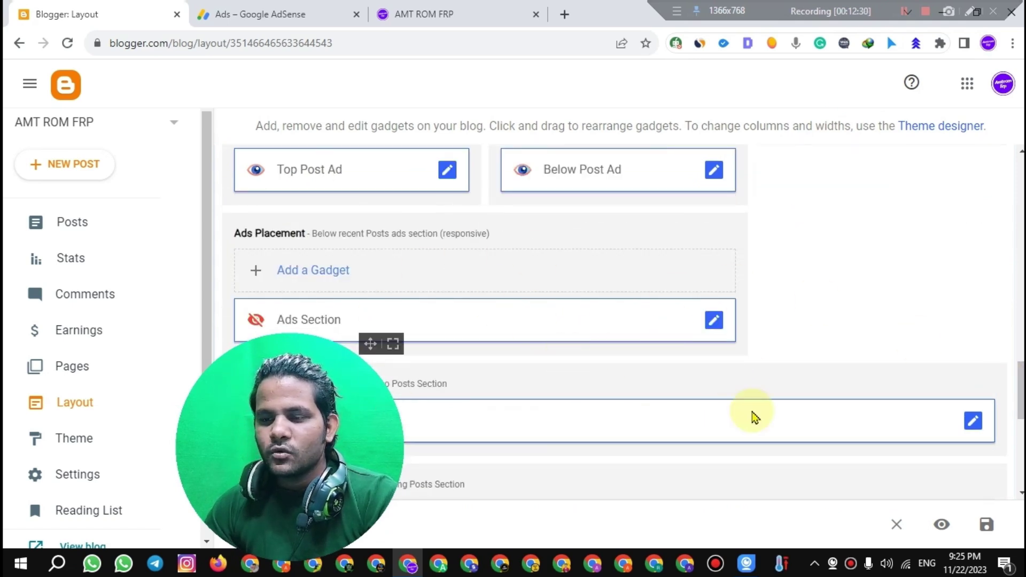
{"action": "left_click_drag", "start_coordinate": [368, 343], "coordinate": [981, 151]}
{"action": "scroll", "coordinate": [588, 320], "scroll_direction": "up", "scroll_amount": 2}
{"action": "scroll", "coordinate": [413, 293], "scroll_direction": "up", "scroll_amount": 2}
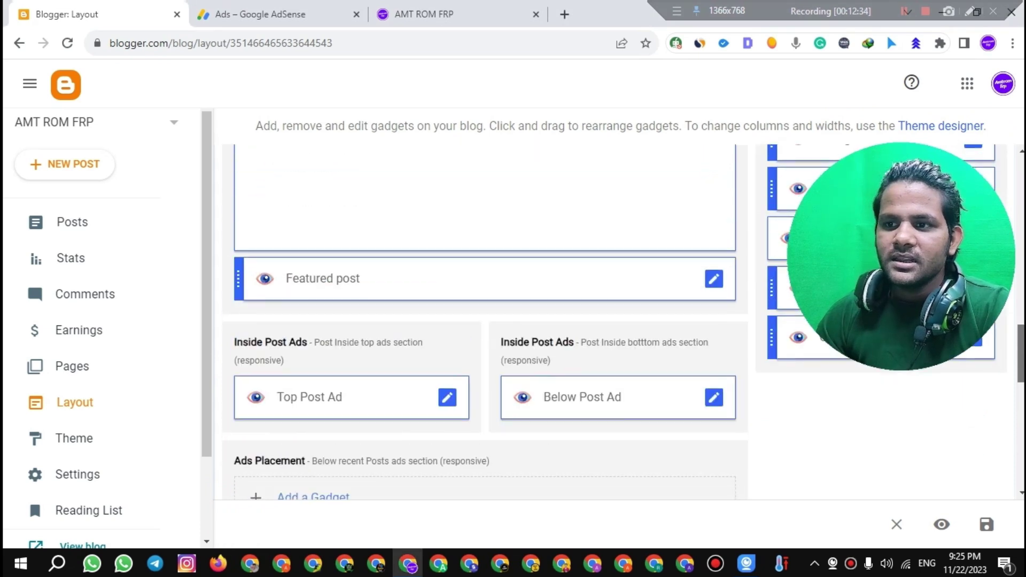
{"action": "scroll", "coordinate": [413, 293], "scroll_direction": "down", "scroll_amount": 5}
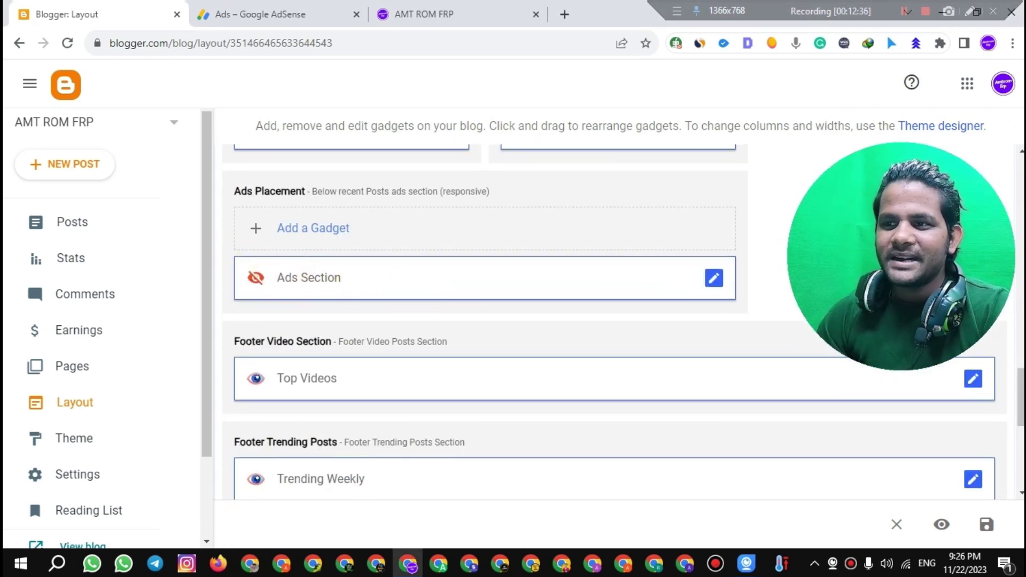
{"action": "scroll", "coordinate": [588, 348], "scroll_direction": "up", "scroll_amount": 8}
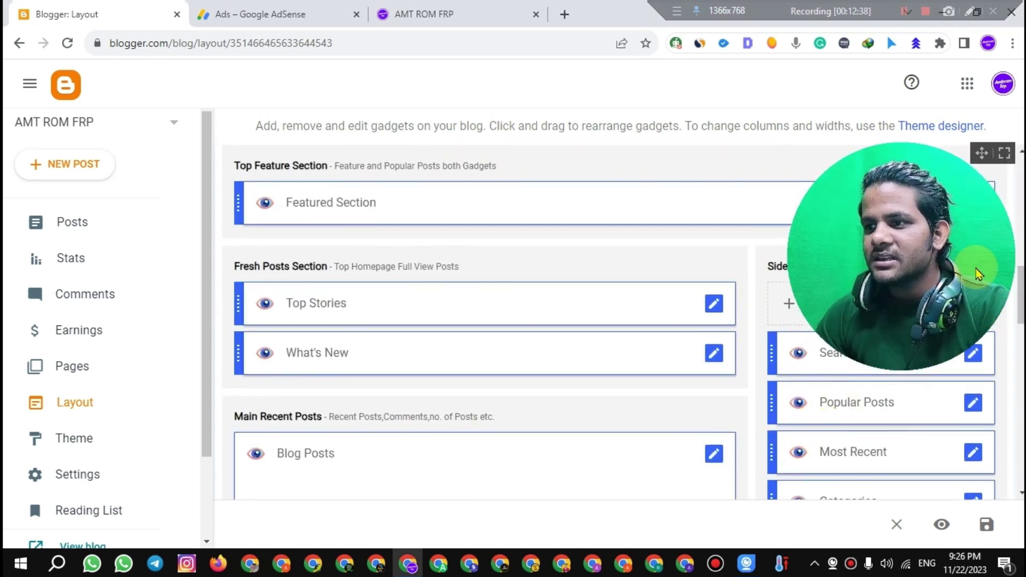
{"action": "left_click_drag", "start_coordinate": [987, 152], "coordinate": [493, 270]}
{"action": "scroll", "coordinate": [1019, 297], "scroll_direction": "down", "scroll_amount": 5}
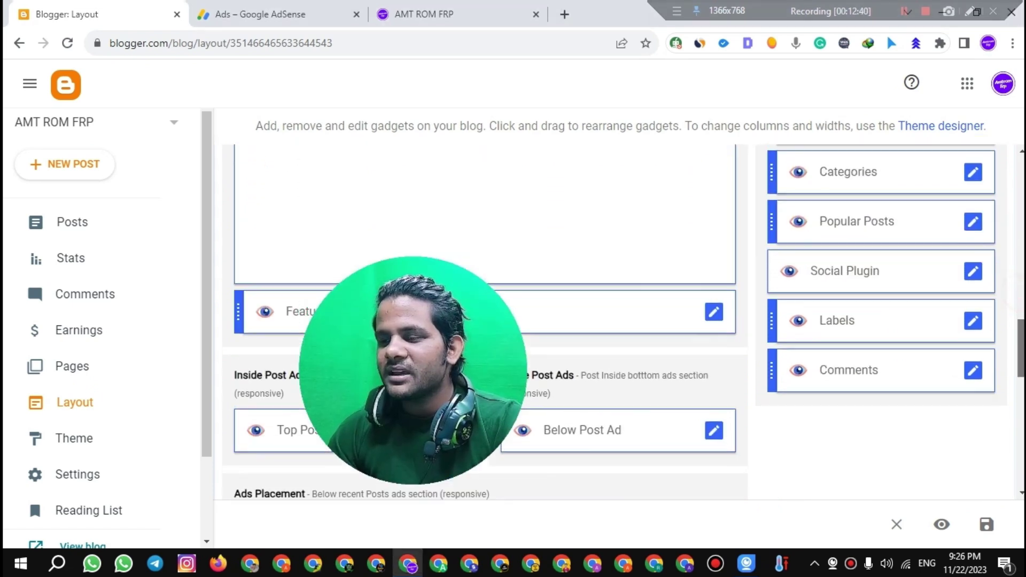
Add an HTML/JavaScript gadget to the Sidebar Right section and save it with the title and content left empty
{"action": "scroll", "coordinate": [1008, 339], "scroll_direction": "up", "scroll_amount": 5}
{"action": "scroll", "coordinate": [614, 320], "scroll_direction": "down", "scroll_amount": 1}
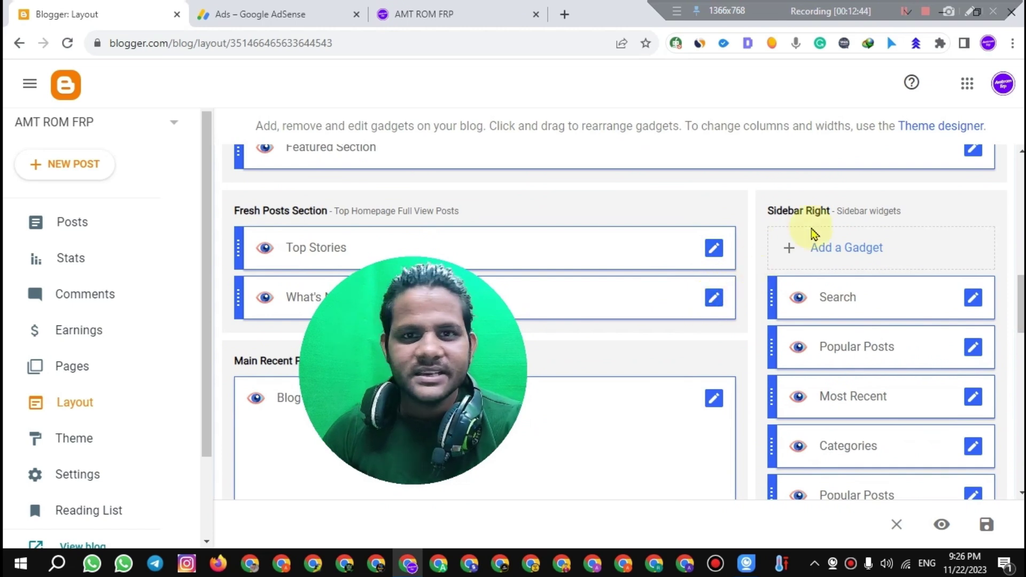
{"action": "left_click", "coordinate": [816, 247]}
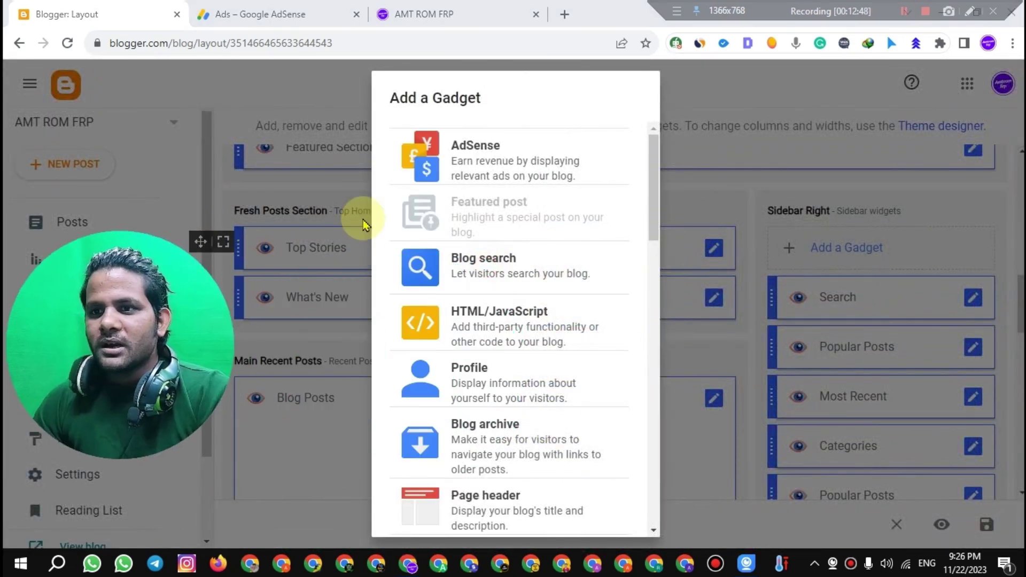
{"action": "left_click", "coordinate": [527, 311]}
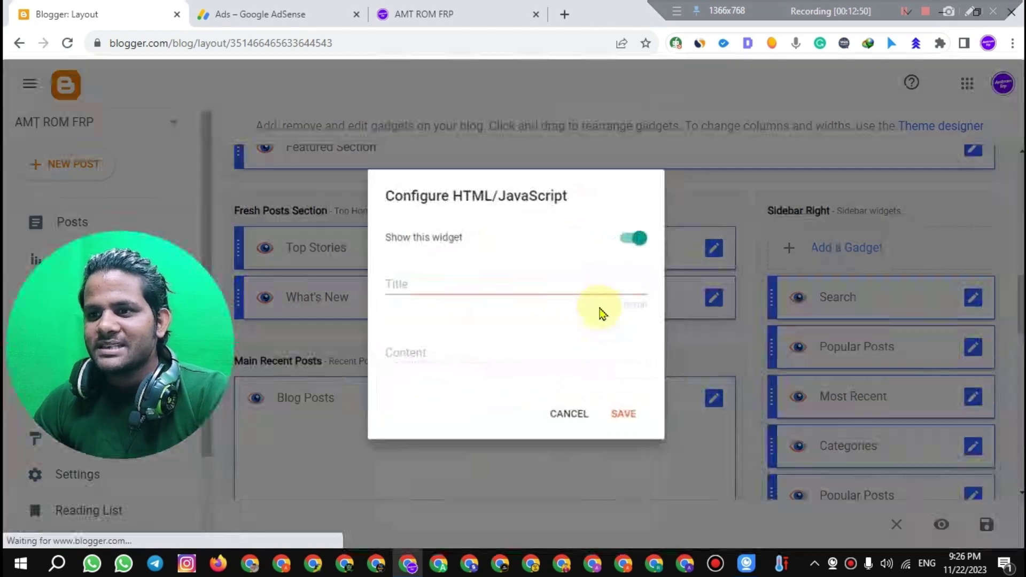
{"action": "left_click", "coordinate": [626, 418]}
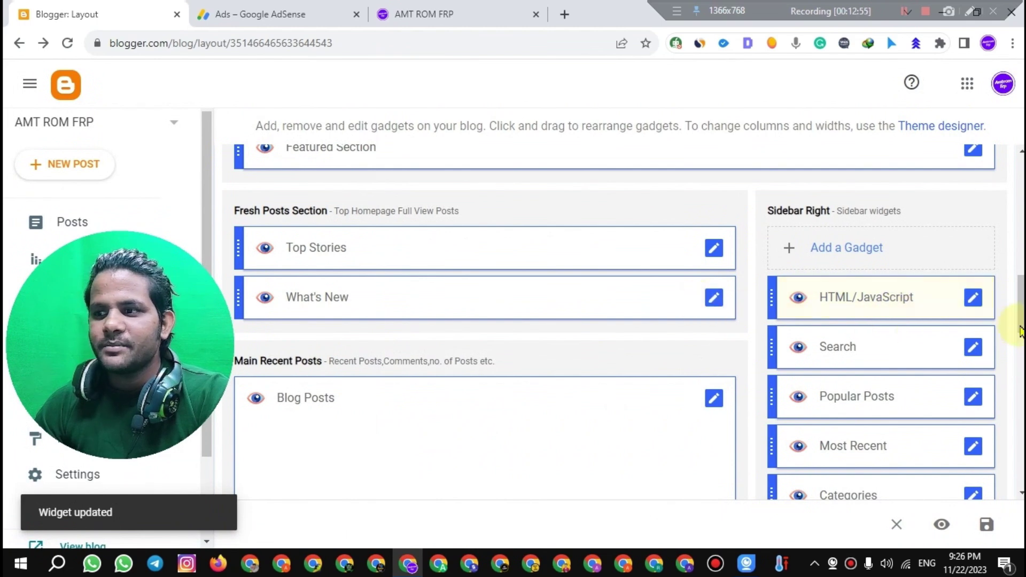
{"action": "scroll", "coordinate": [1021, 331], "scroll_direction": "up", "scroll_amount": 3}
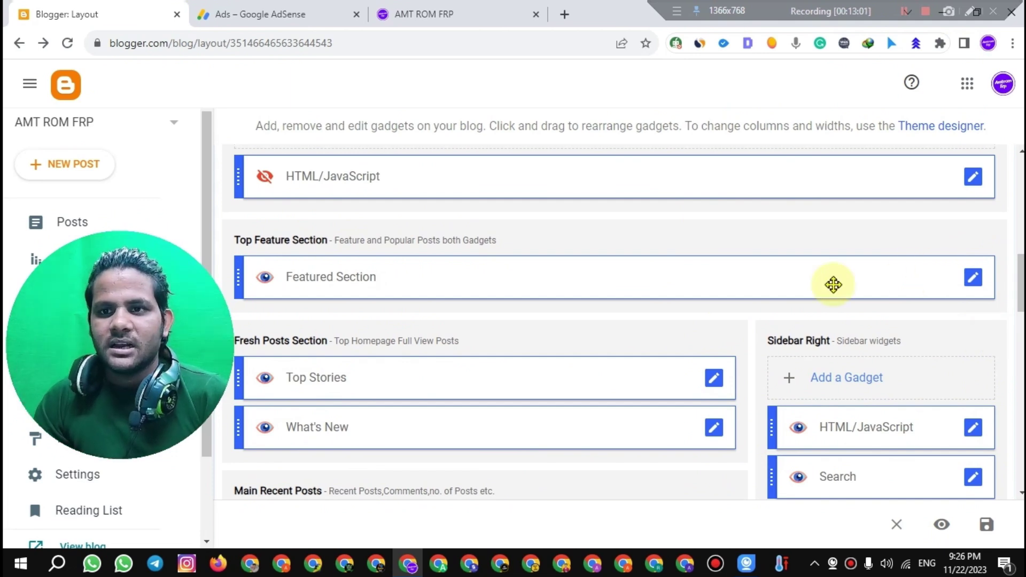
Switch to AdSense, reopen the Display 728/90 unit's code from the existing ad units and copy the HTML snippet
{"action": "left_click", "coordinate": [309, 12]}
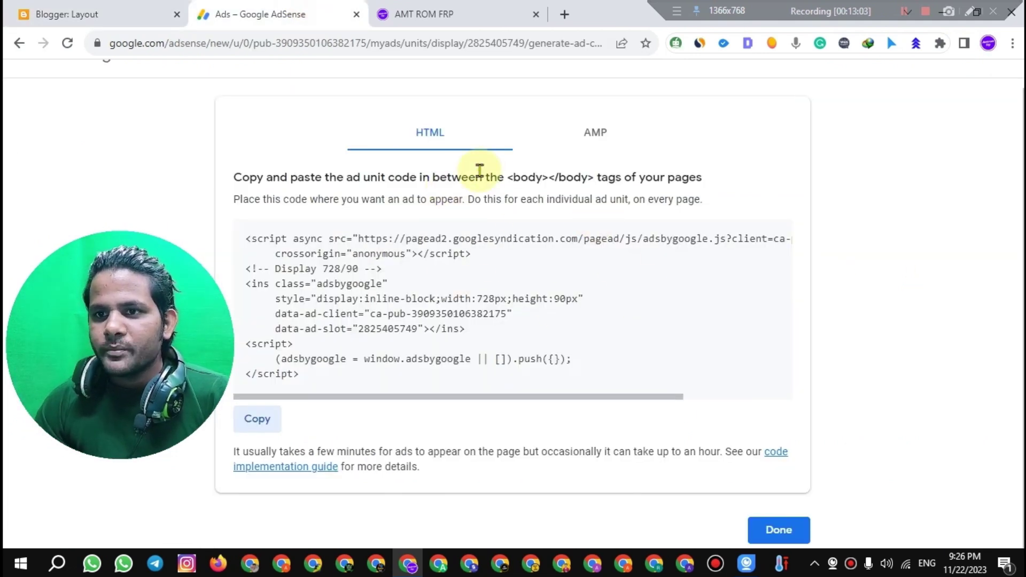
{"action": "left_click", "coordinate": [268, 419]}
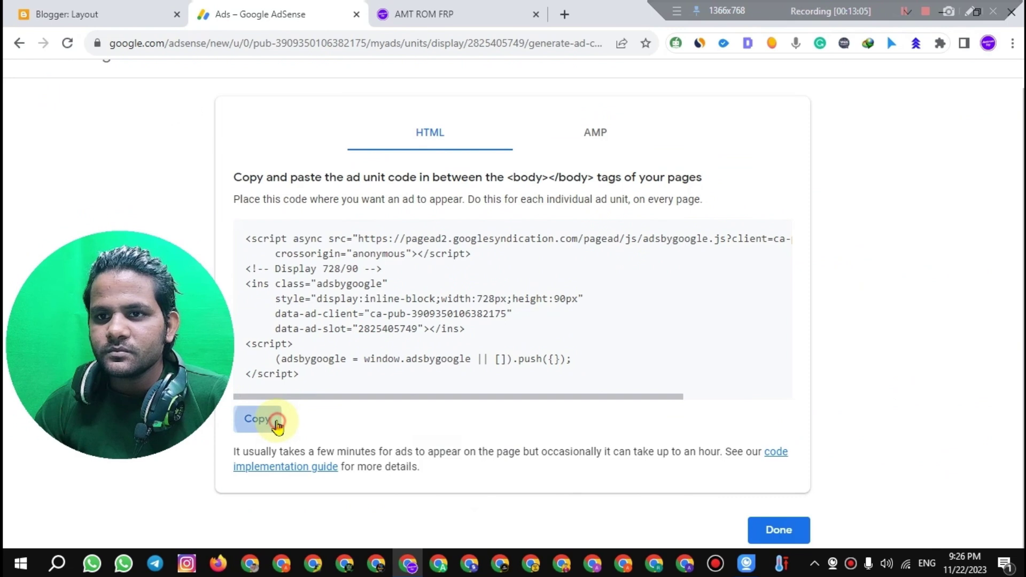
{"action": "left_click", "coordinate": [19, 46]}
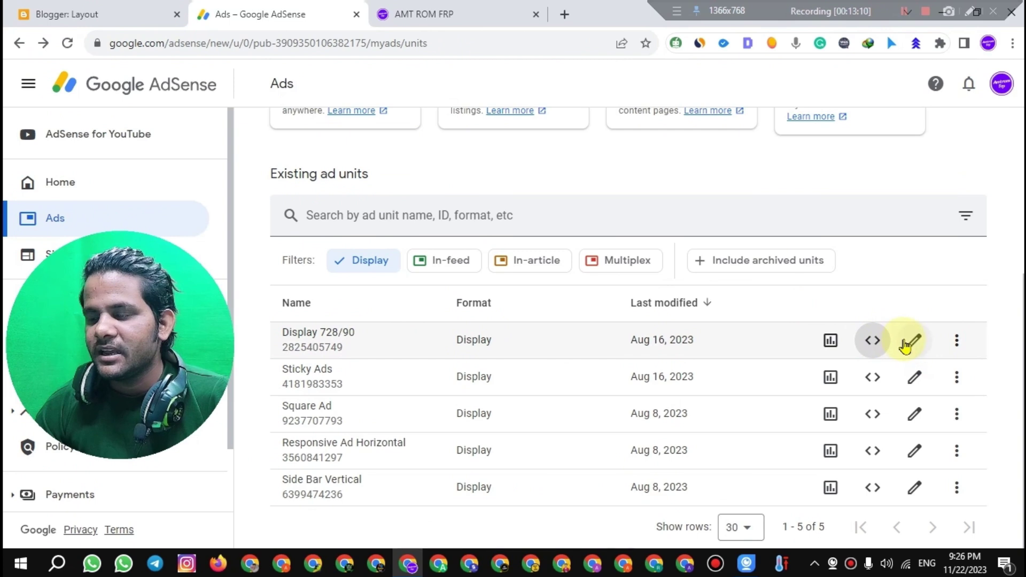
{"action": "left_click", "coordinate": [870, 343]}
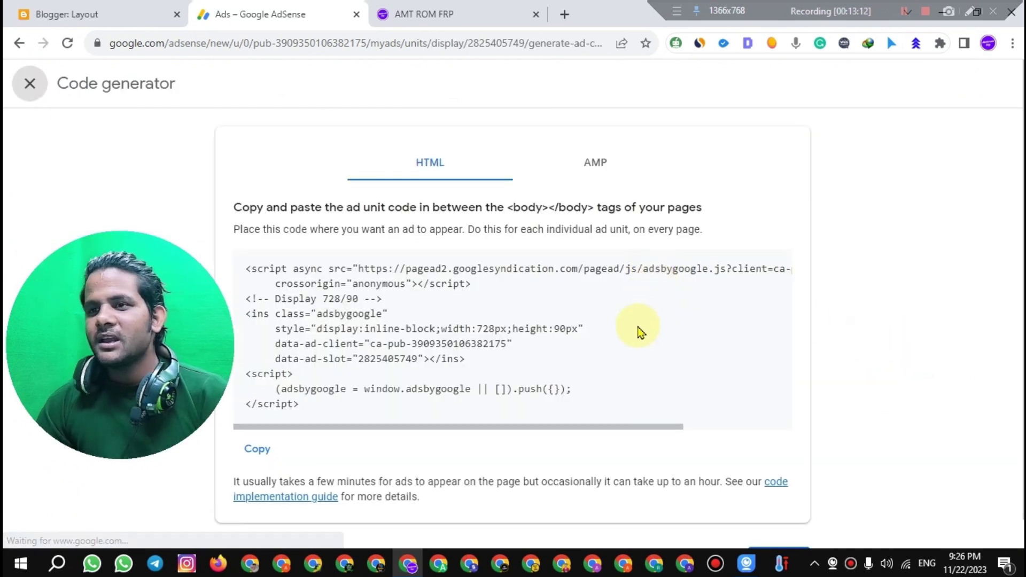
{"action": "left_click", "coordinate": [251, 451]}
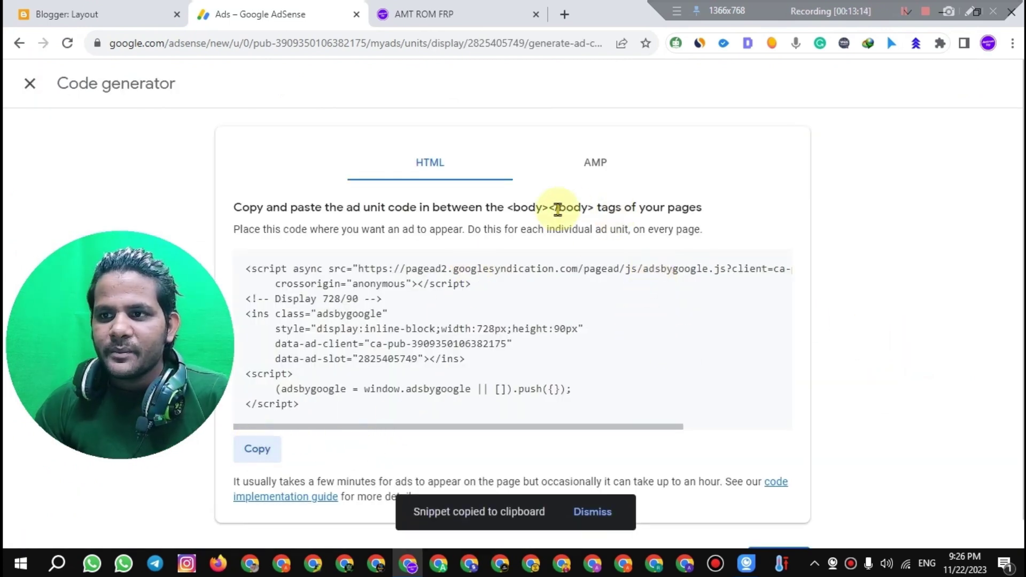
{"action": "left_click_drag", "start_coordinate": [508, 207], "coordinate": [698, 206]}
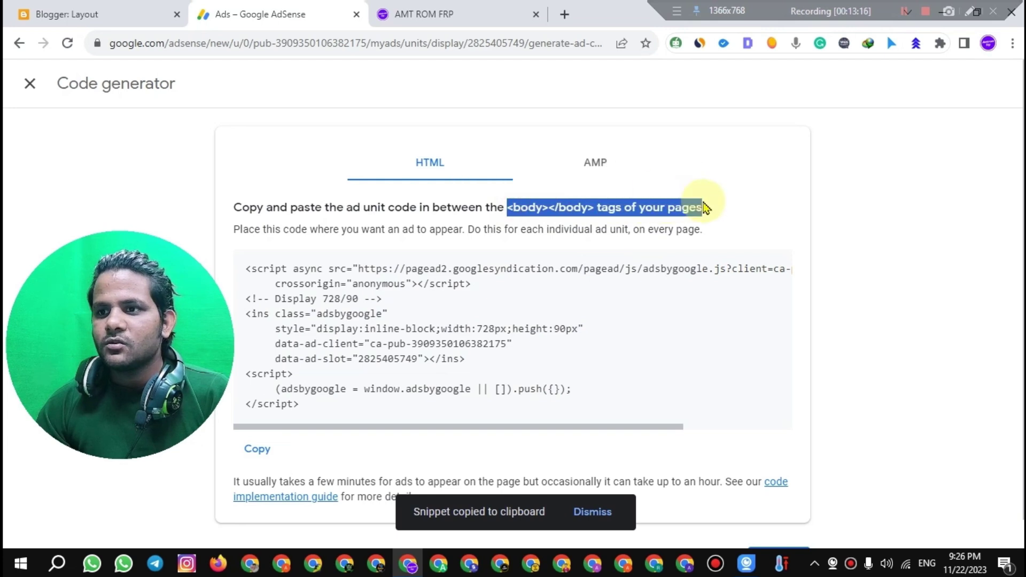
Switch to Blogger, paste the Display 728/90 code into the Ads Placement HTML/JavaScript gadget's content and save the gadget
{"action": "left_click", "coordinate": [61, 13]}
{"action": "left_click", "coordinate": [973, 180]}
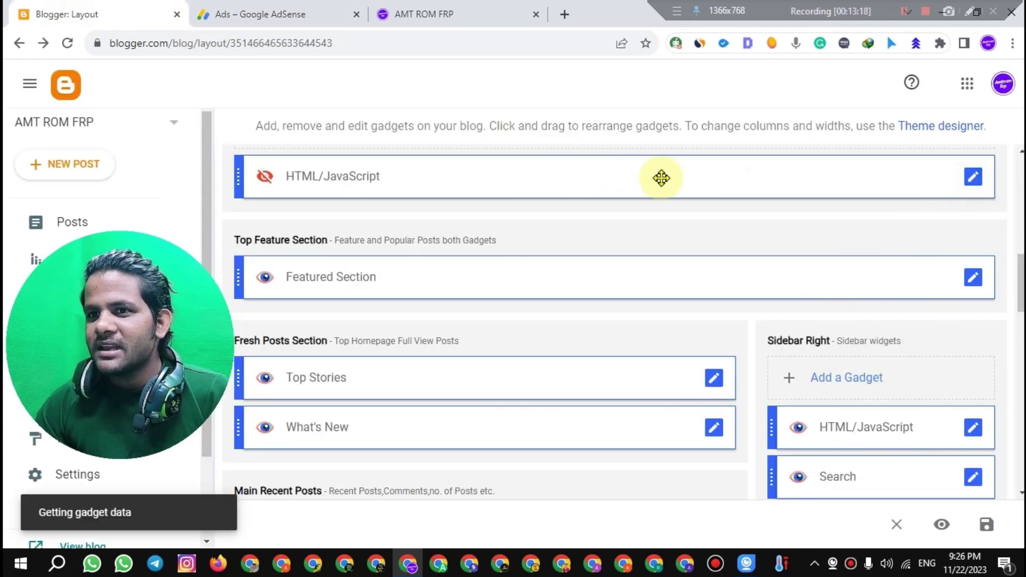
{"action": "left_click", "coordinate": [435, 352]}
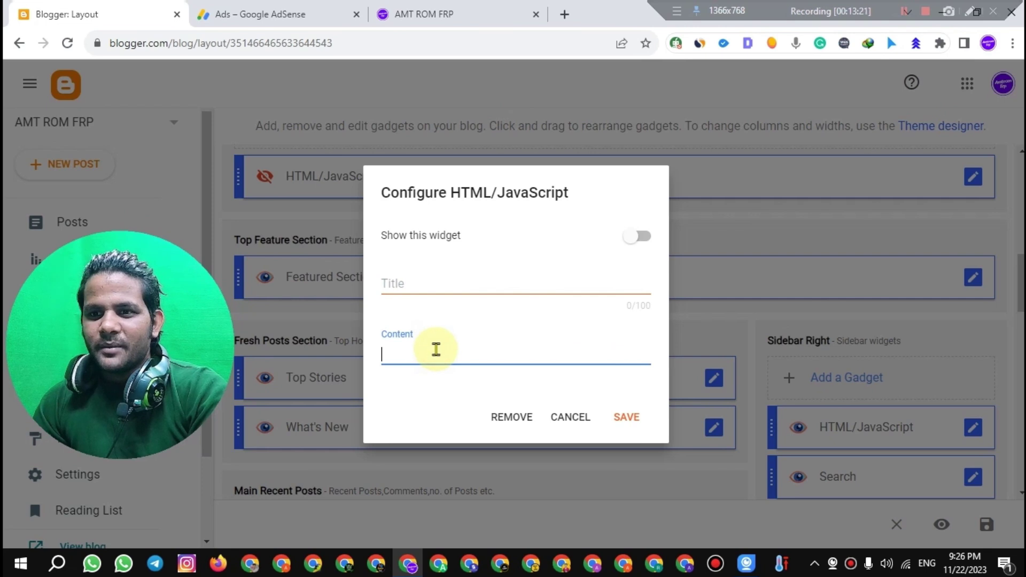
{"action": "key", "text": "ctrl+v"}
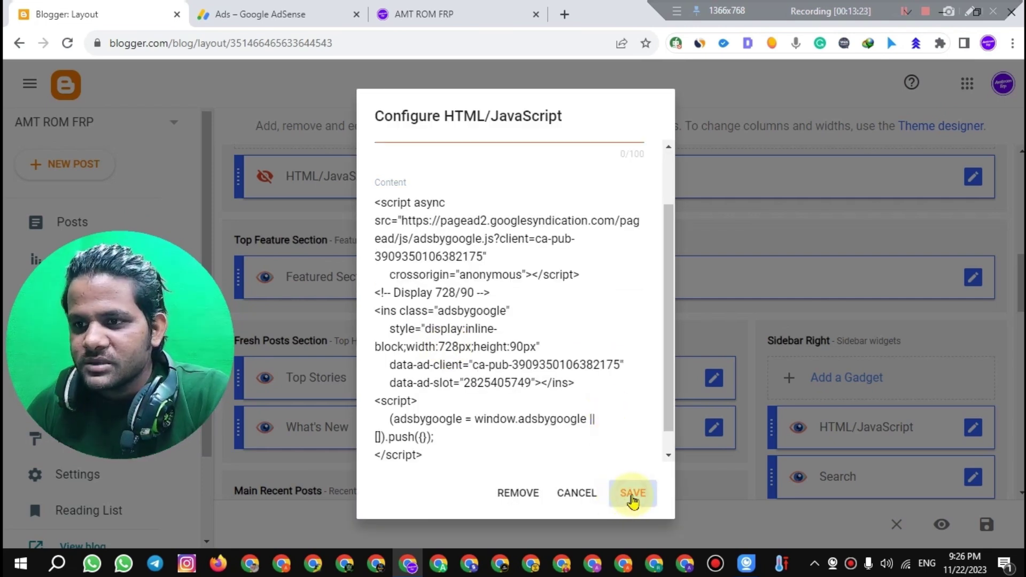
{"action": "left_click", "coordinate": [632, 496]}
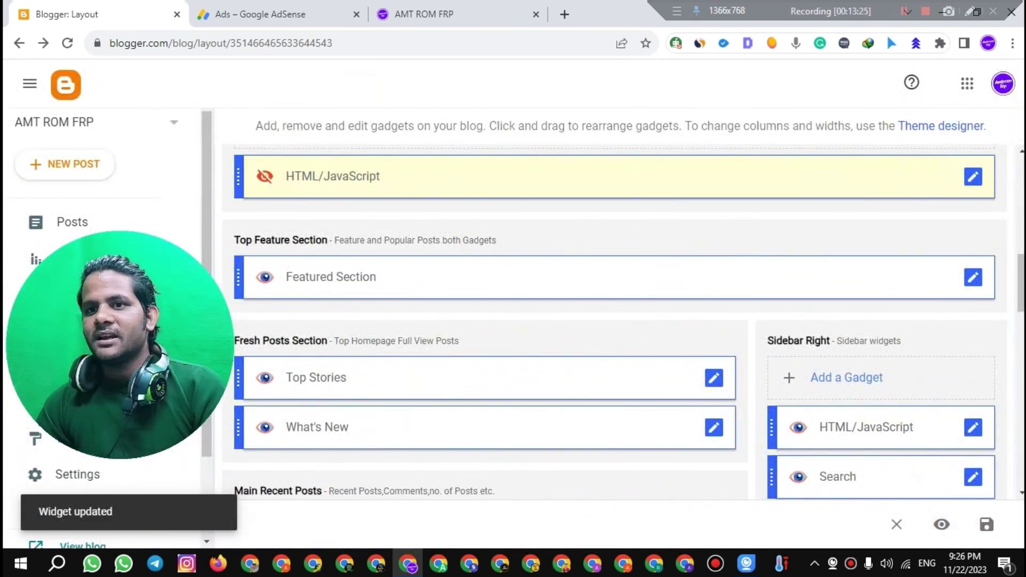
Turn on Show this widget for the Ads Placement HTML/JavaScript gadget, save it and save the layout
{"action": "scroll", "coordinate": [614, 246], "scroll_direction": "up", "scroll_amount": 3}
{"action": "left_click", "coordinate": [977, 356]}
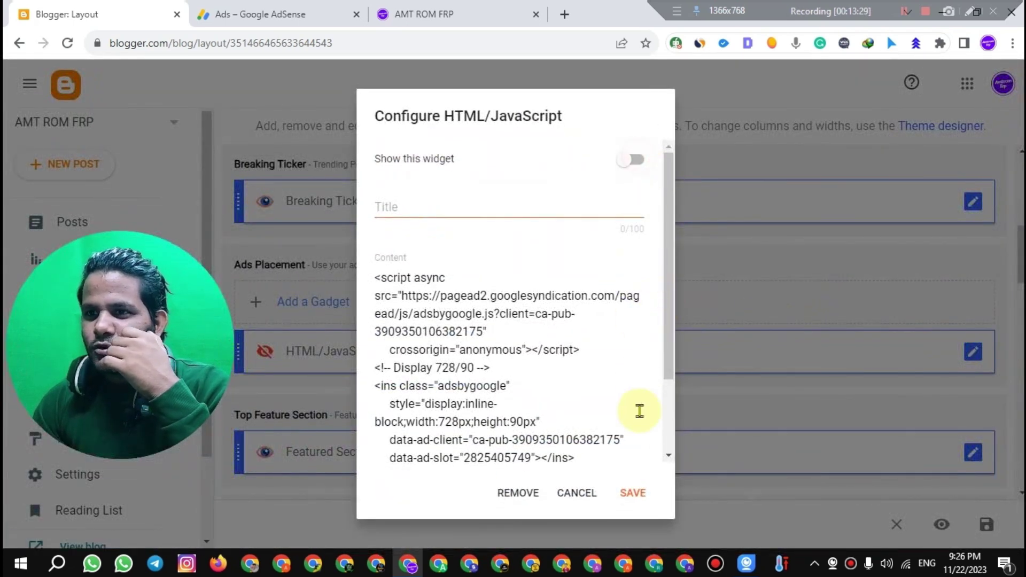
{"action": "left_click", "coordinate": [631, 160]}
{"action": "left_click", "coordinate": [632, 492]}
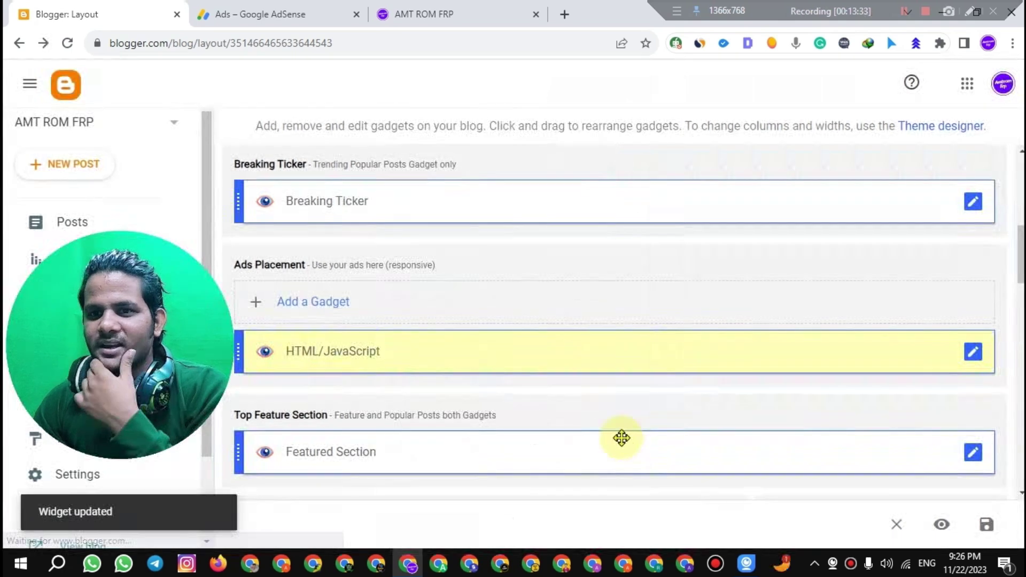
{"action": "left_click", "coordinate": [986, 526]}
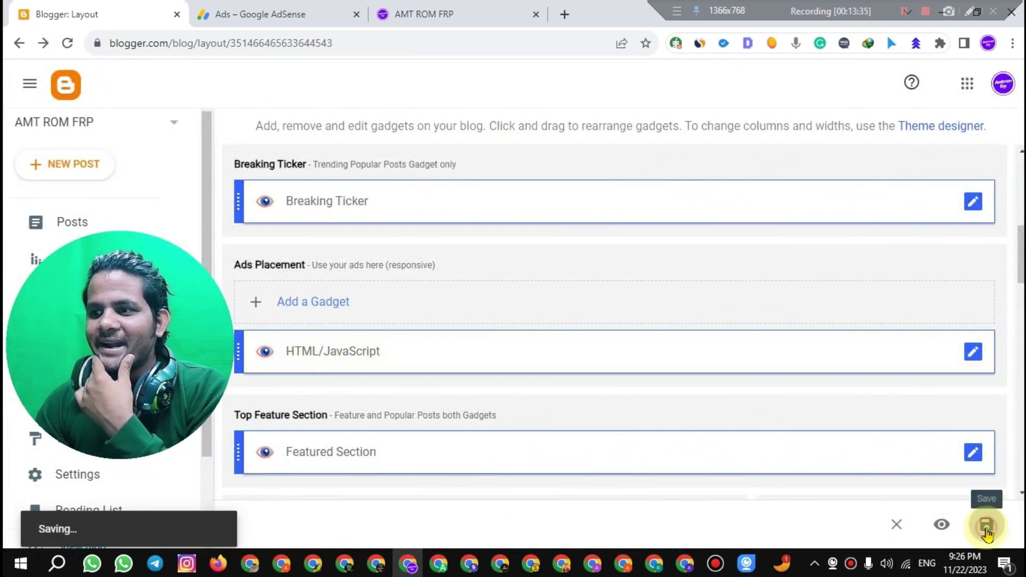
Preview the blog layout and look through the page for the ad placement
{"action": "left_click", "coordinate": [943, 526]}
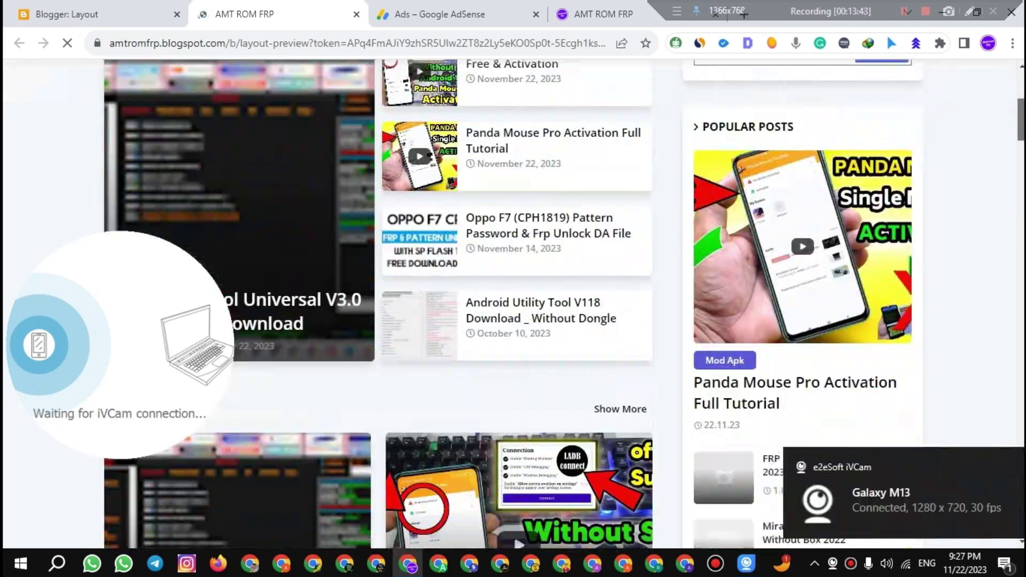
{"action": "scroll", "coordinate": [986, 461], "scroll_direction": "down", "scroll_amount": 15}
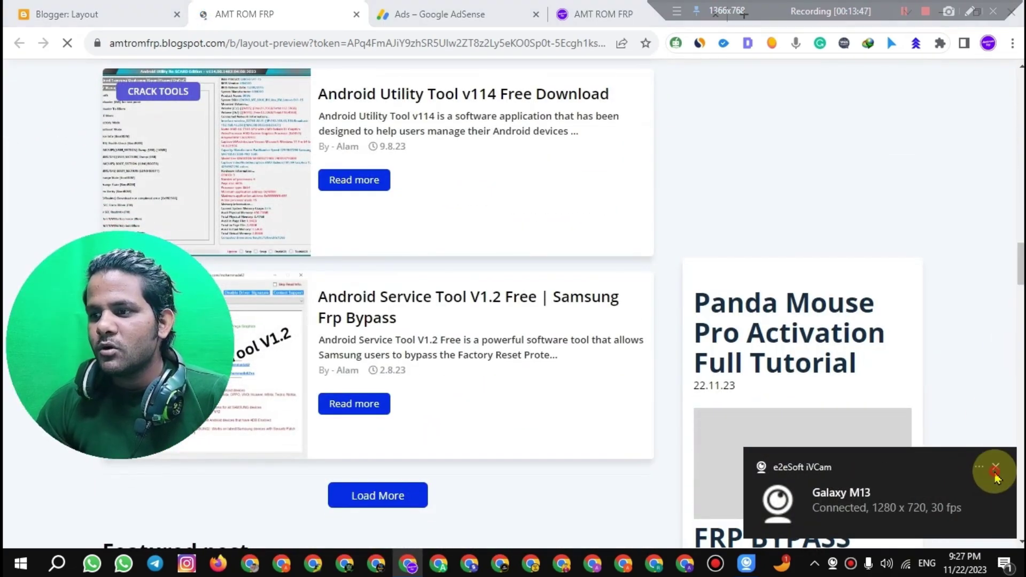
{"action": "left_click", "coordinate": [996, 467]}
{"action": "left_click_drag", "start_coordinate": [209, 260], "coordinate": [933, 100]}
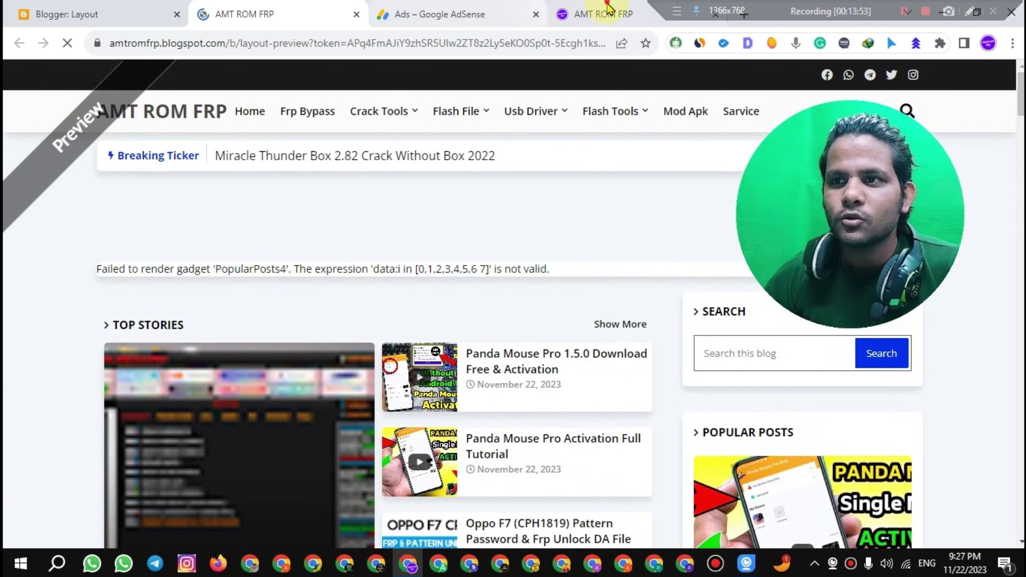
Check the live blog's homepage for ads and compare it with the layout preview
{"action": "left_click", "coordinate": [608, 13]}
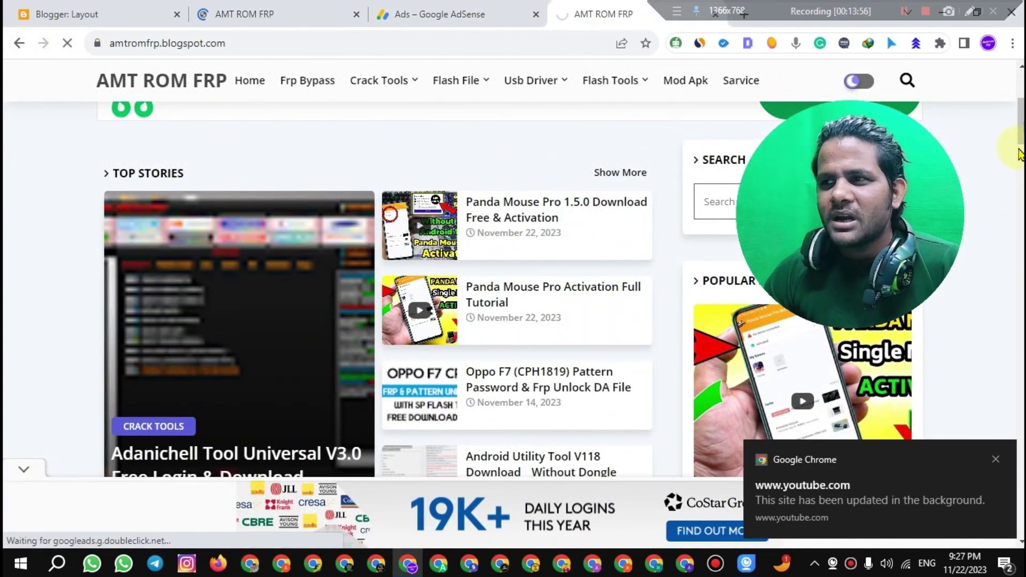
{"action": "scroll", "coordinate": [1019, 155], "scroll_direction": "up", "scroll_amount": 5}
{"action": "left_click", "coordinate": [995, 459]}
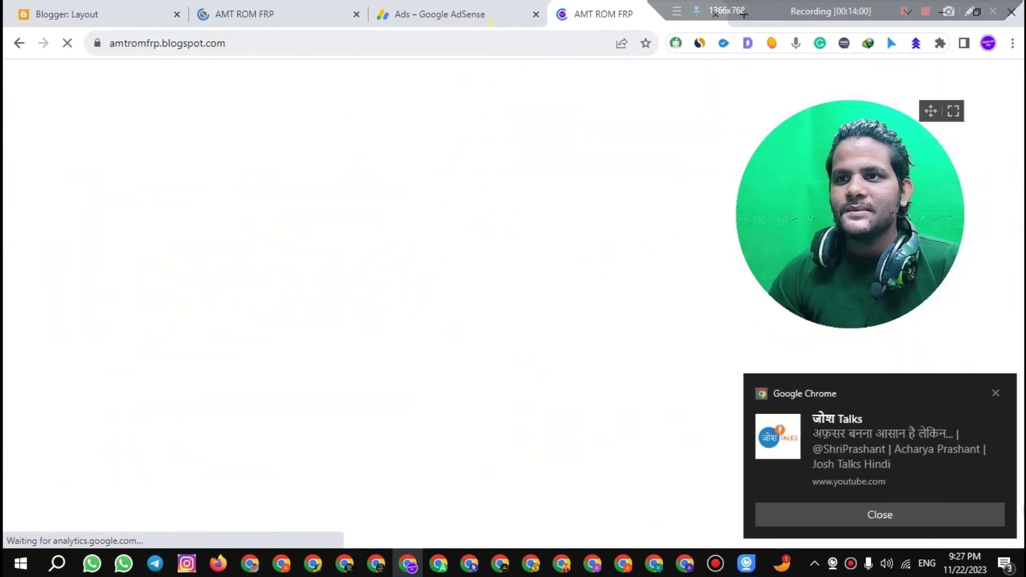
{"action": "scroll", "coordinate": [996, 389], "scroll_direction": "down", "scroll_amount": 8}
{"action": "left_click", "coordinate": [995, 392]}
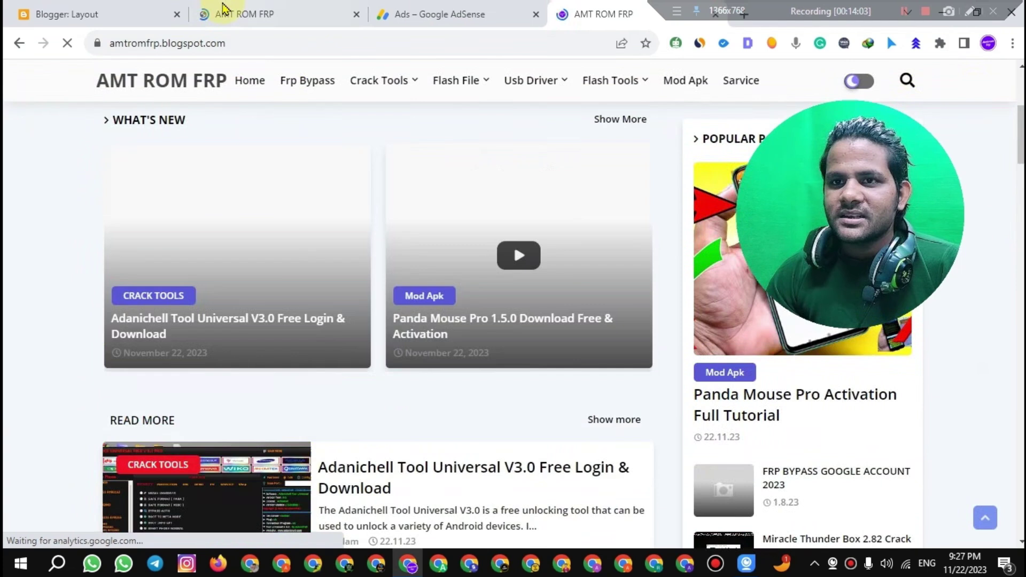
{"action": "left_click", "coordinate": [227, 13]}
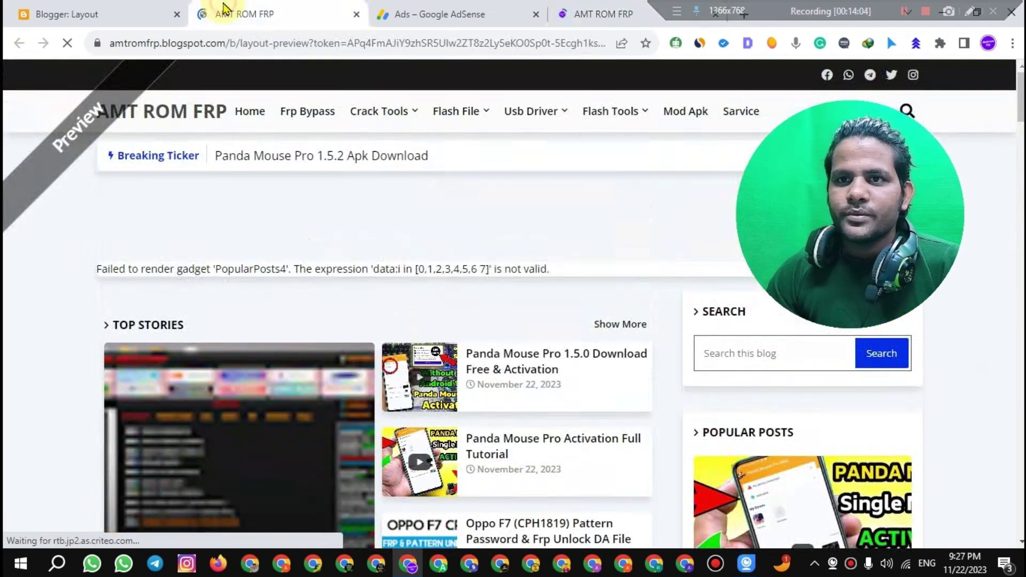
Return to the Blogger layout, open the HTML/JavaScript gadget configuration containing the Display 728/90 code and save it with the widget shown
{"action": "left_click", "coordinate": [64, 7]}
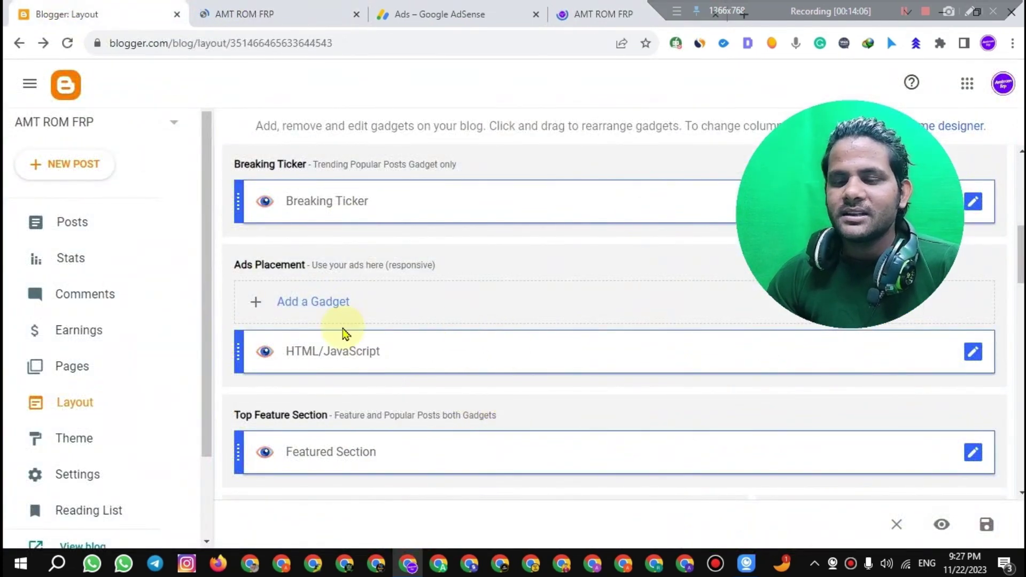
{"action": "left_click", "coordinate": [973, 358]}
{"action": "scroll", "coordinate": [357, 393], "scroll_direction": "down", "scroll_amount": 5}
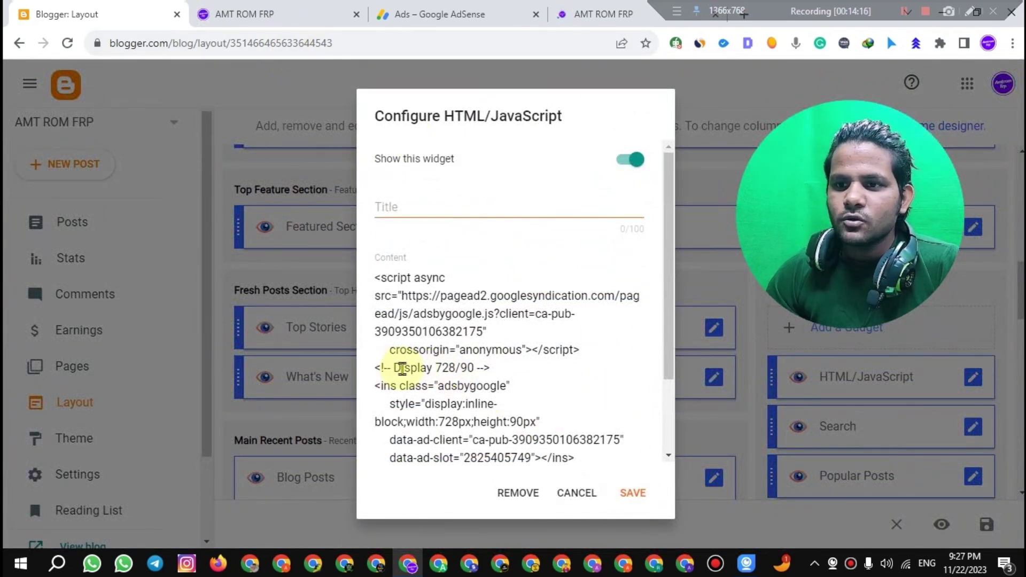
{"action": "left_click", "coordinate": [632, 490]}
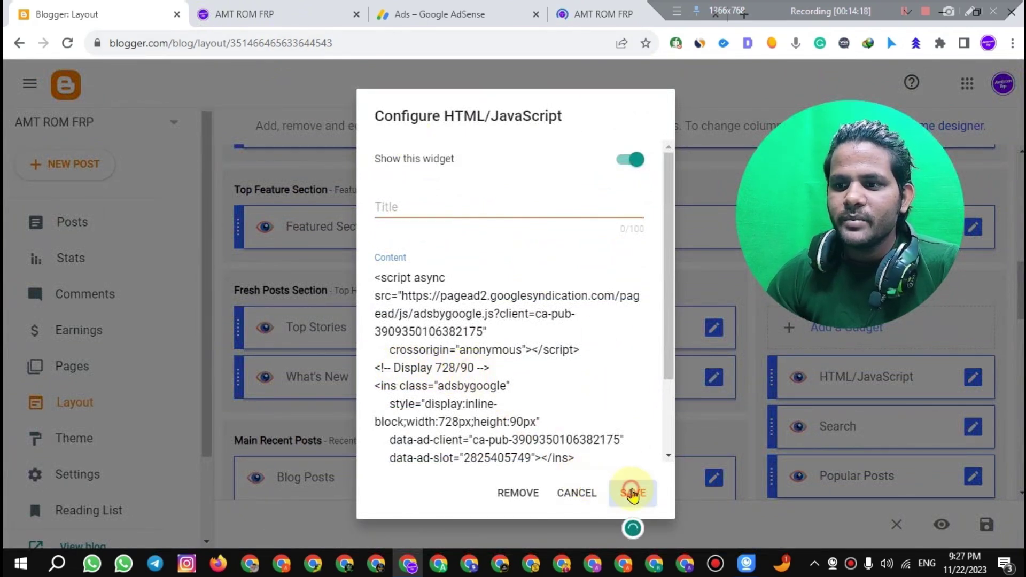
Switch to AdSense, leave the Display 728/90 code, and copy the HTML code of the Sticky Ads unit
{"action": "left_click", "coordinate": [519, 12]}
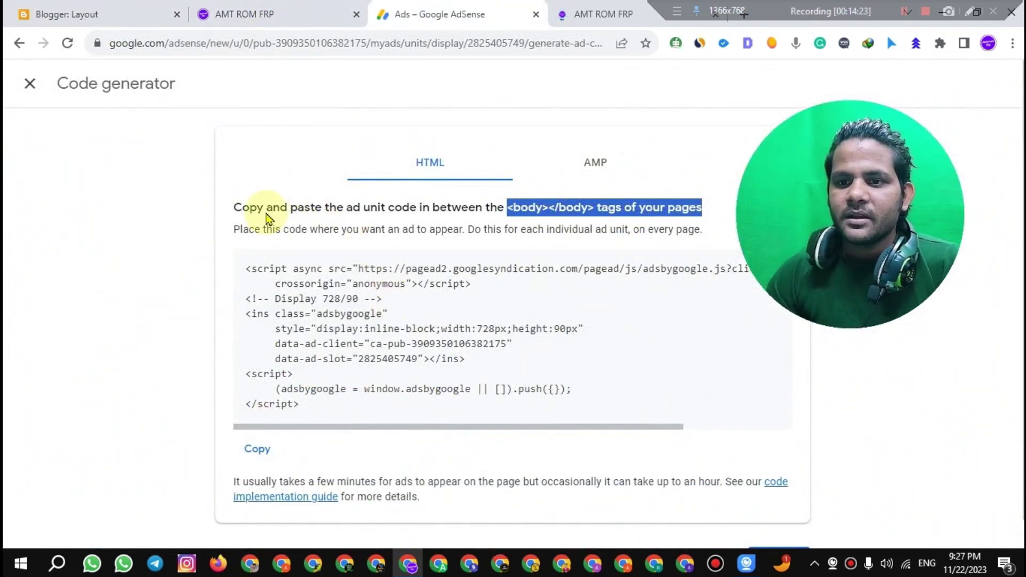
{"action": "left_click", "coordinate": [29, 83]}
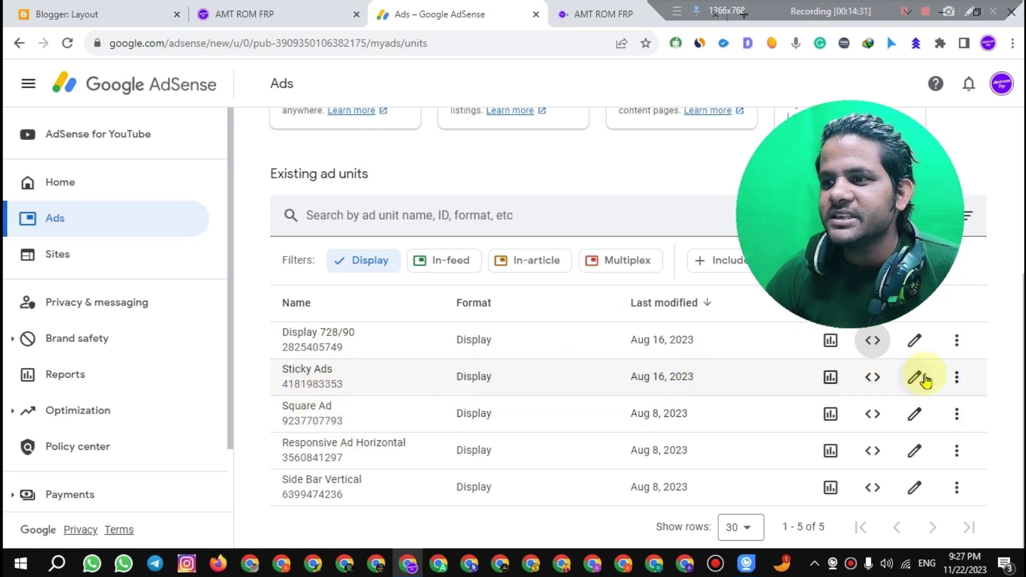
{"action": "left_click", "coordinate": [874, 378]}
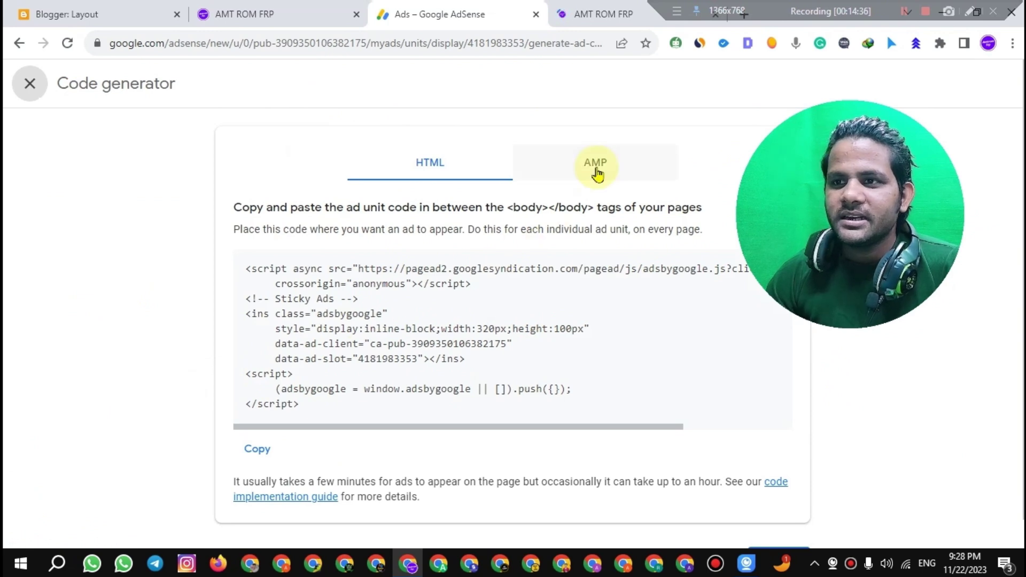
{"action": "left_click", "coordinate": [258, 449]}
Examine the AMP code for the Sticky Ads unit, covering both the head script and the body ad snippet
{"action": "left_click", "coordinate": [587, 165]}
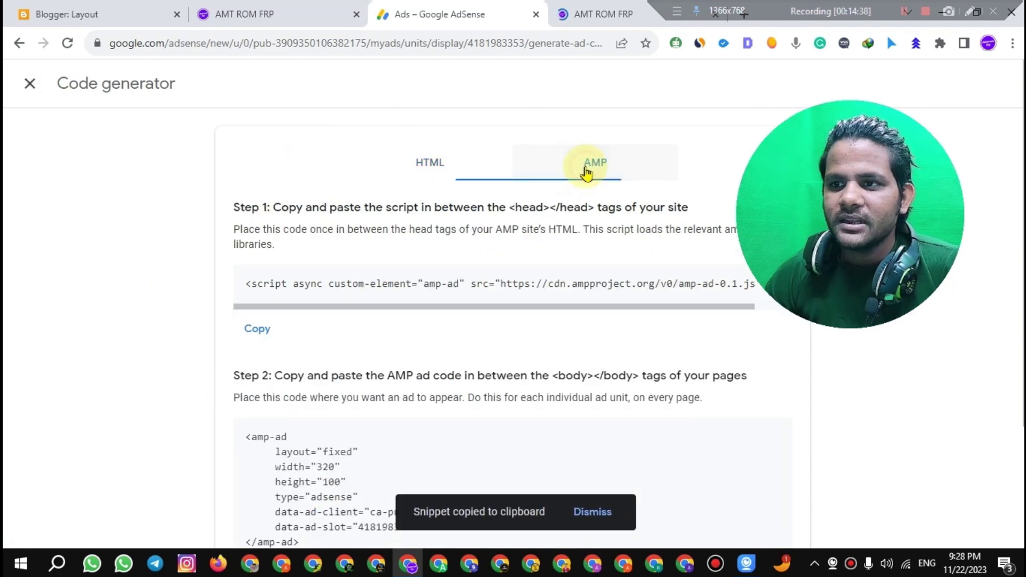
{"action": "scroll", "coordinate": [393, 402], "scroll_direction": "down", "scroll_amount": 3}
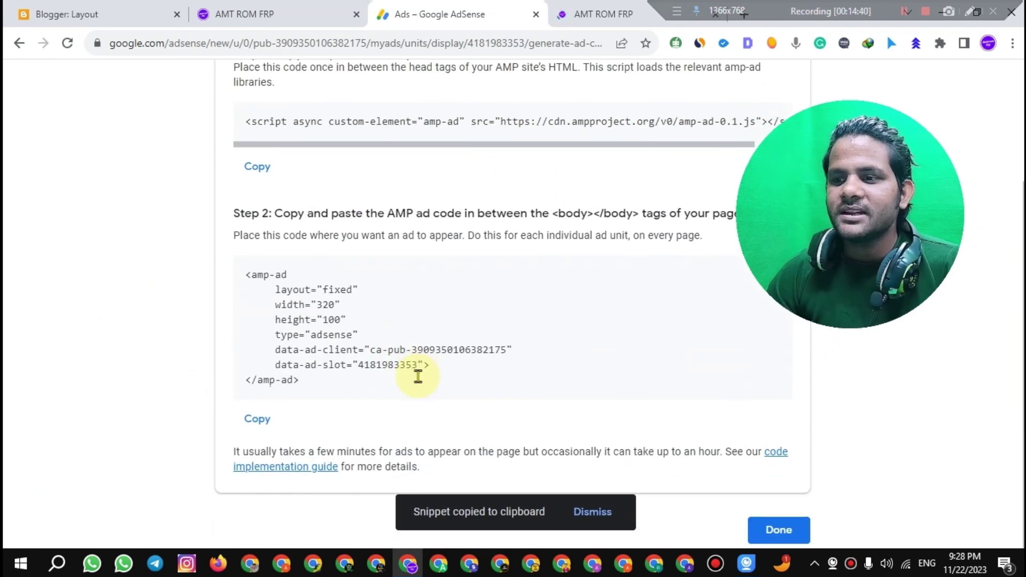
{"action": "scroll", "coordinate": [415, 373], "scroll_direction": "up", "scroll_amount": 2}
{"action": "scroll", "coordinate": [408, 360], "scroll_direction": "down", "scroll_amount": 1}
{"action": "scroll", "coordinate": [497, 330], "scroll_direction": "up", "scroll_amount": 1}
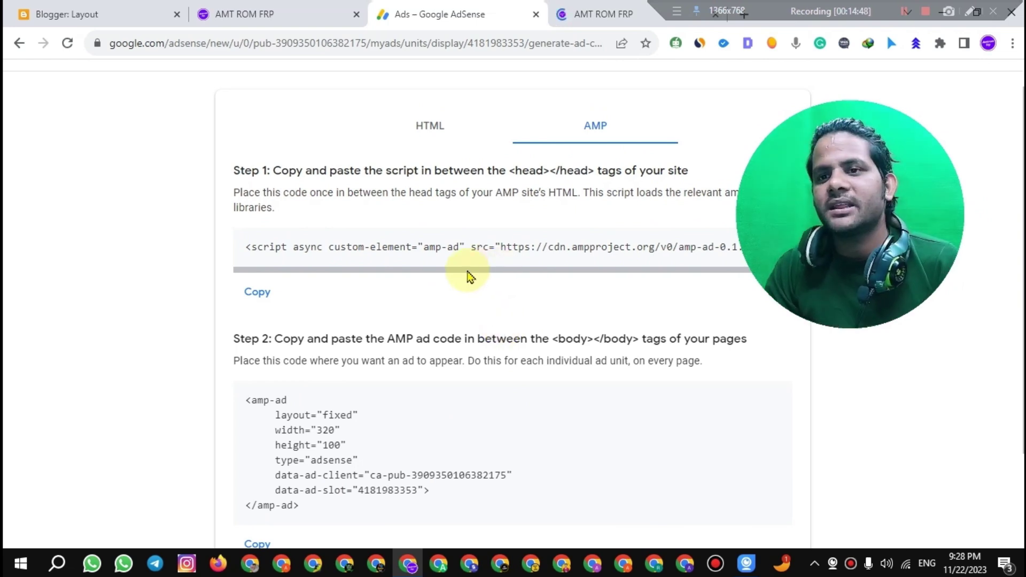
{"action": "scroll", "coordinate": [468, 276], "scroll_direction": "down", "scroll_amount": 2}
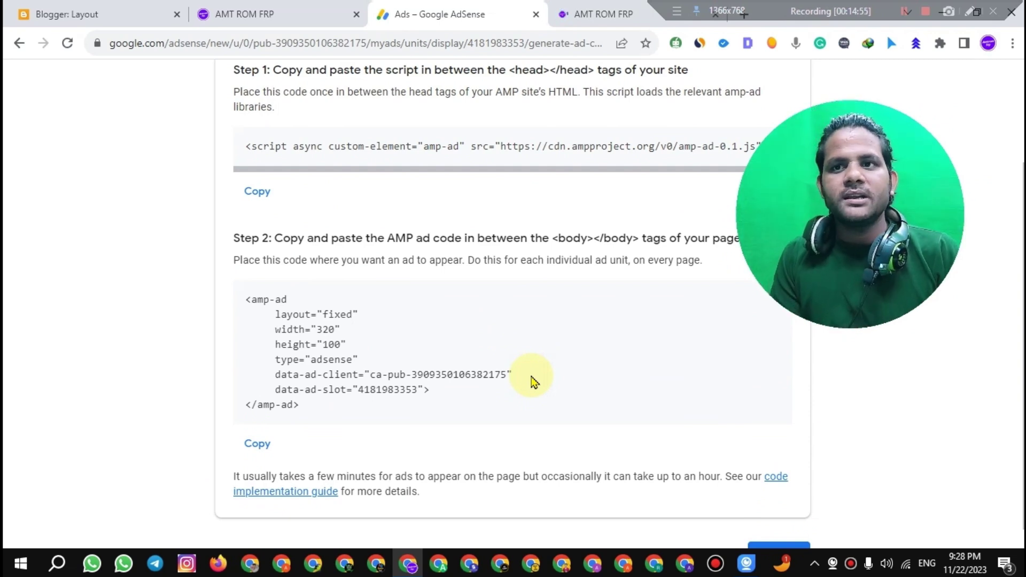
Switch to the live blog and check the beginning of its homepage for the ad placement
{"action": "left_click", "coordinate": [602, 9]}
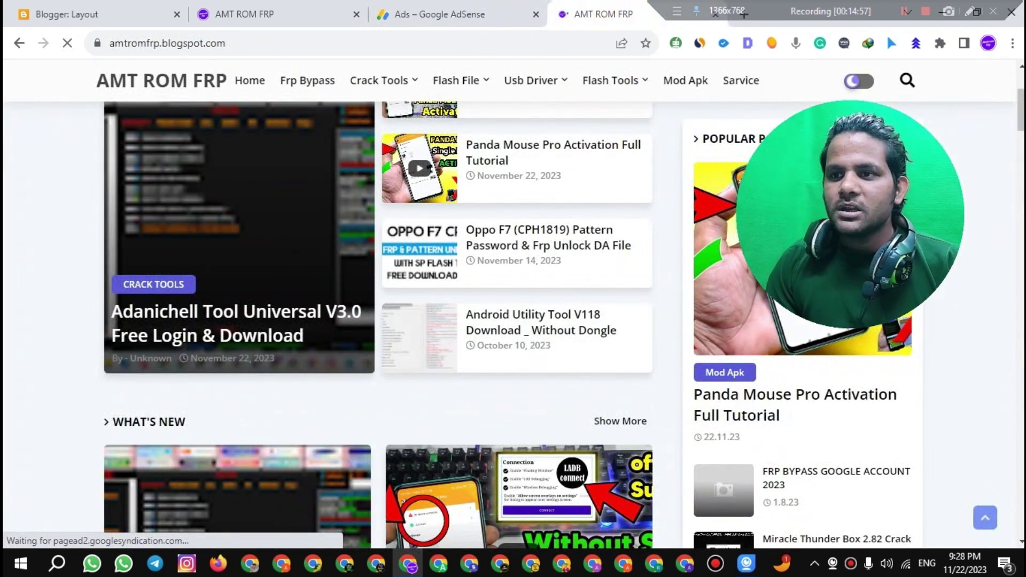
{"action": "left_click_drag", "start_coordinate": [1020, 109], "coordinate": [1020, 85]}
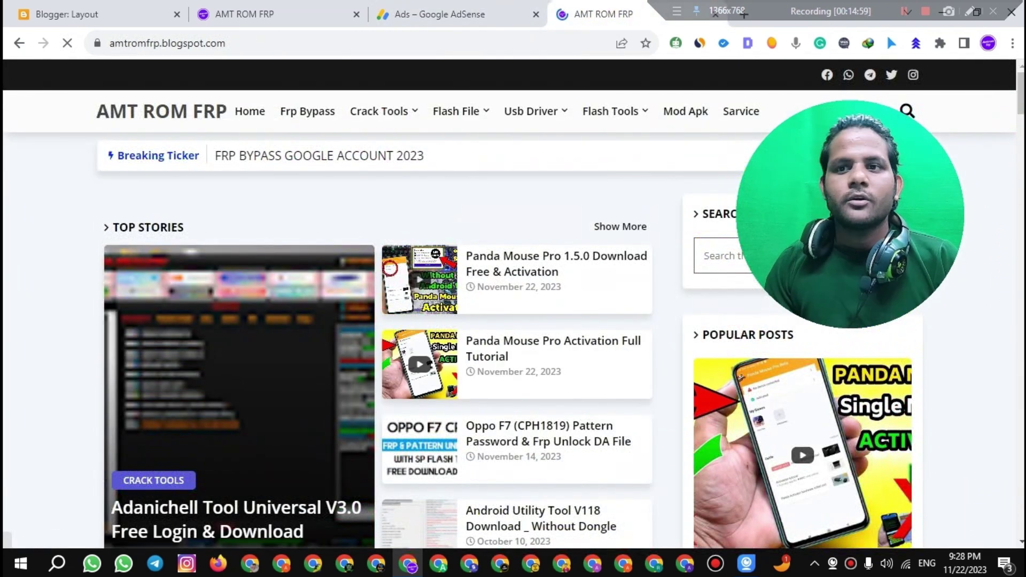